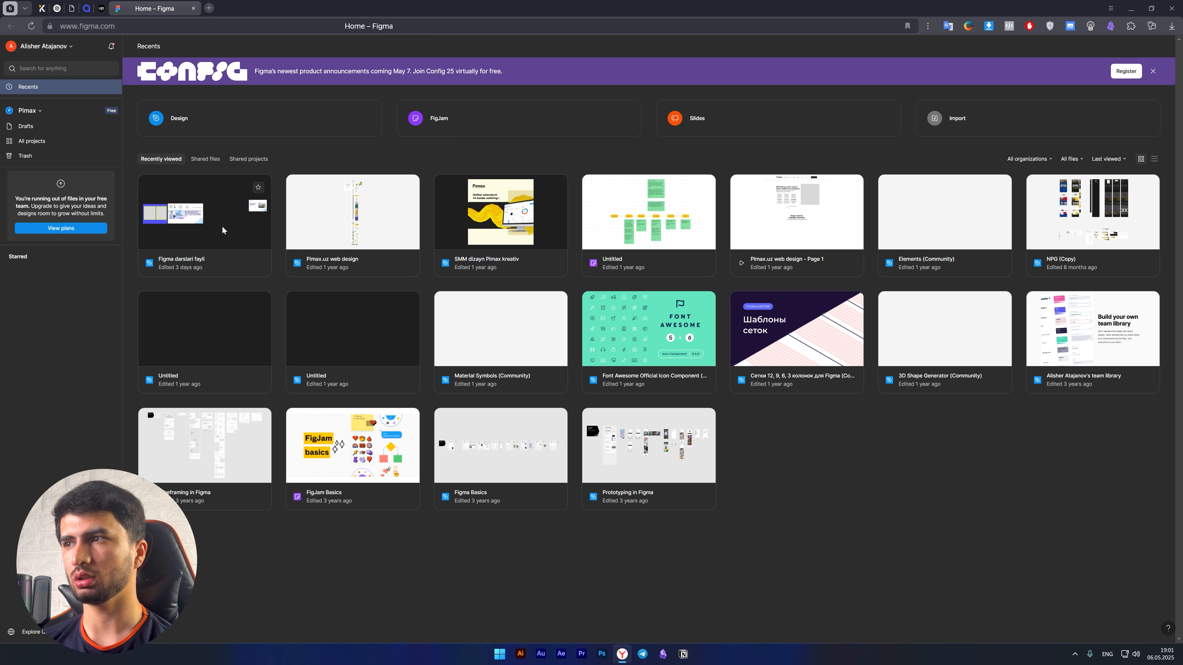
Open the design file "Figma darslari fayli" and look over the "Birinchi yaratilgan frame" and Frame 1 designs.
{"action": "double_click", "coordinate": [174, 227]}
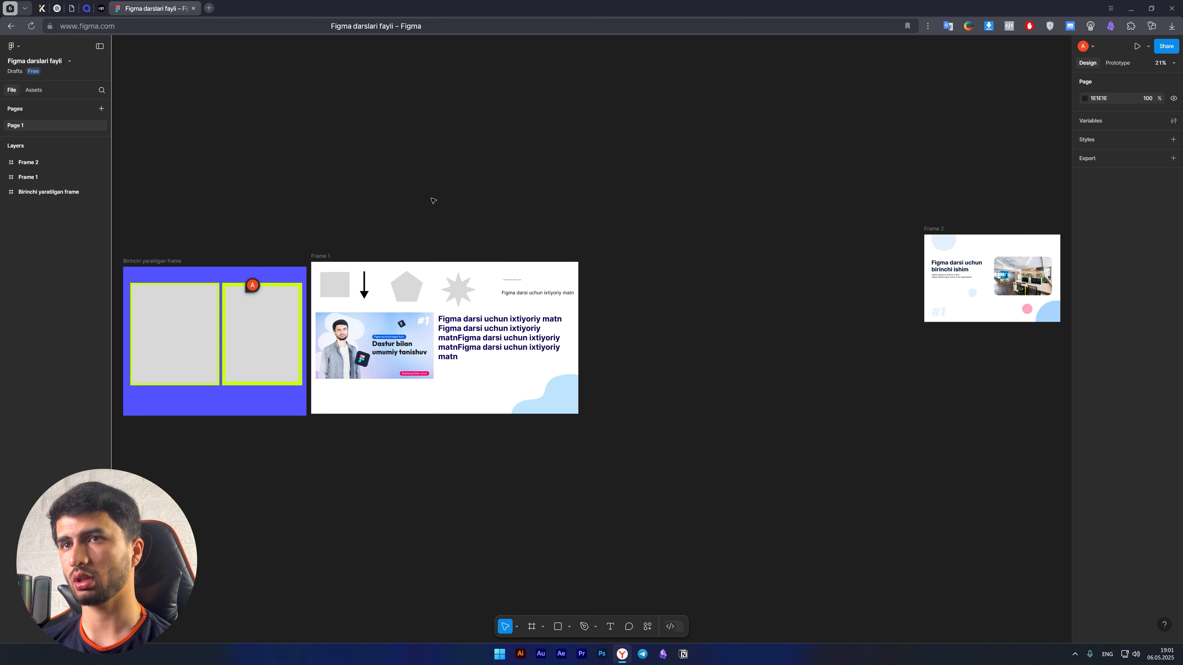
{"action": "scroll", "coordinate": [559, 238], "scroll_direction": "left", "scroll_amount": 4}
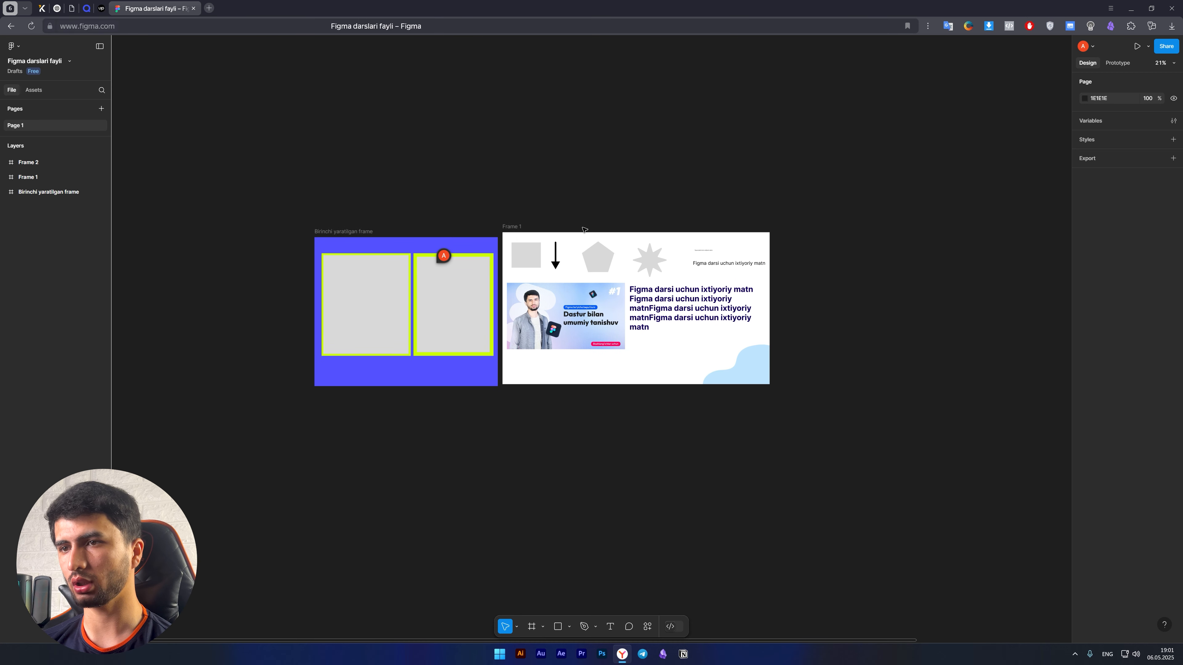
{"action": "scroll", "coordinate": [378, 358], "scroll_direction": "down", "scroll_amount": 3}
{"action": "scroll", "coordinate": [378, 358], "scroll_direction": "down", "scroll_amount": 1}
{"action": "scroll", "coordinate": [430, 344], "scroll_direction": "up", "scroll_amount": 3}
{"action": "left_click_drag", "start_coordinate": [440, 368], "coordinate": [427, 401]}
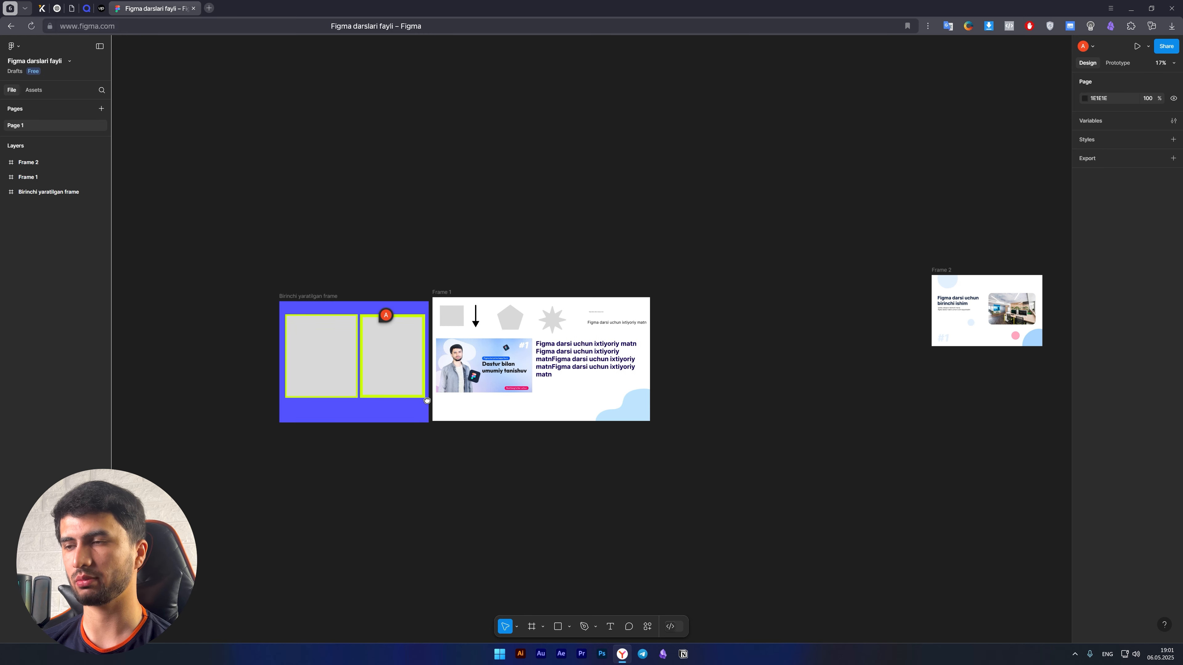
{"action": "mouse_move", "coordinate": [584, 259]}
{"action": "left_mouse_down"}
{"action": "mouse_move", "coordinate": [420, 260]}
{"action": "mouse_move", "coordinate": [582, 268]}
{"action": "left_mouse_up"}
{"action": "scroll", "coordinate": [247, 373], "scroll_direction": "up", "scroll_amount": 5}
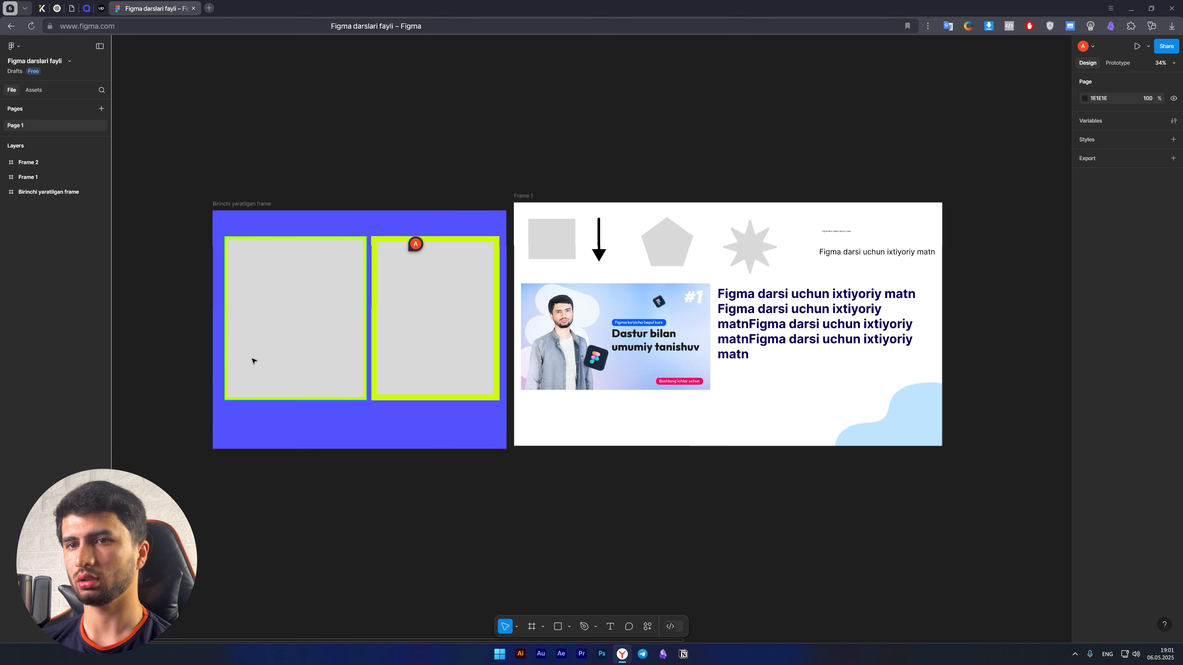
{"action": "left_click_drag", "start_coordinate": [627, 386], "coordinate": [311, 376]}
{"action": "scroll", "coordinate": [438, 392], "scroll_direction": "down", "scroll_amount": 2}
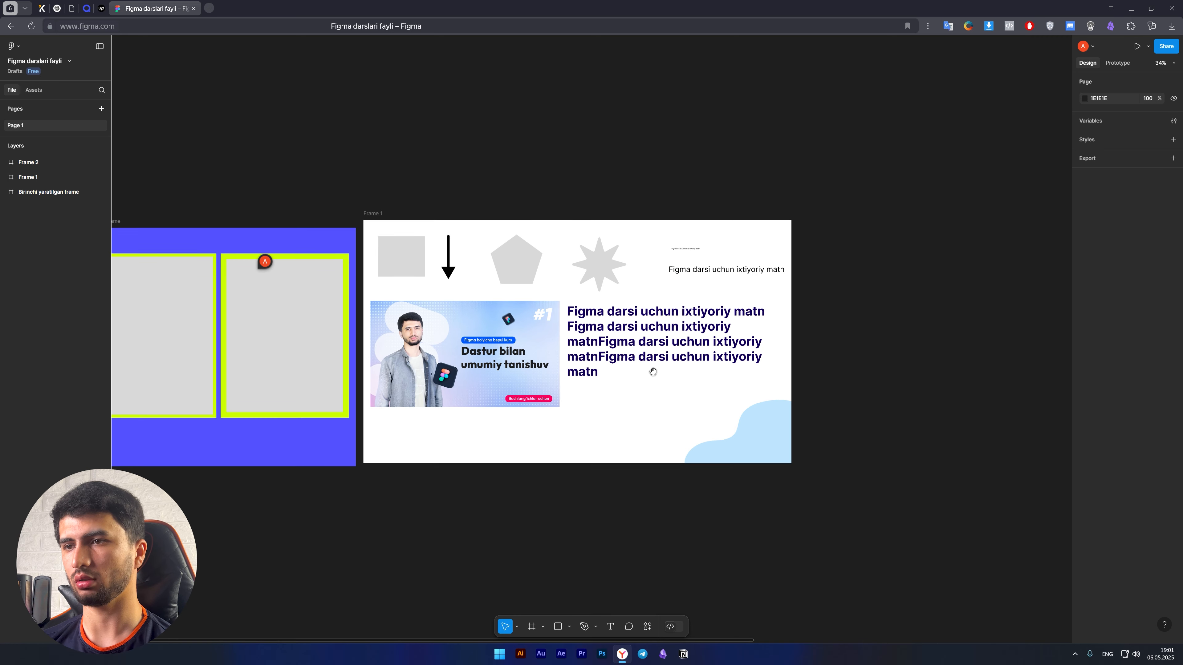
Examine the Frame 2 layout up close and select the whole frame.
{"action": "left_click_drag", "start_coordinate": [759, 369], "coordinate": [276, 379]}
{"action": "left_click_drag", "start_coordinate": [636, 394], "coordinate": [264, 407]}
{"action": "left_click_drag", "start_coordinate": [690, 388], "coordinate": [559, 428]}
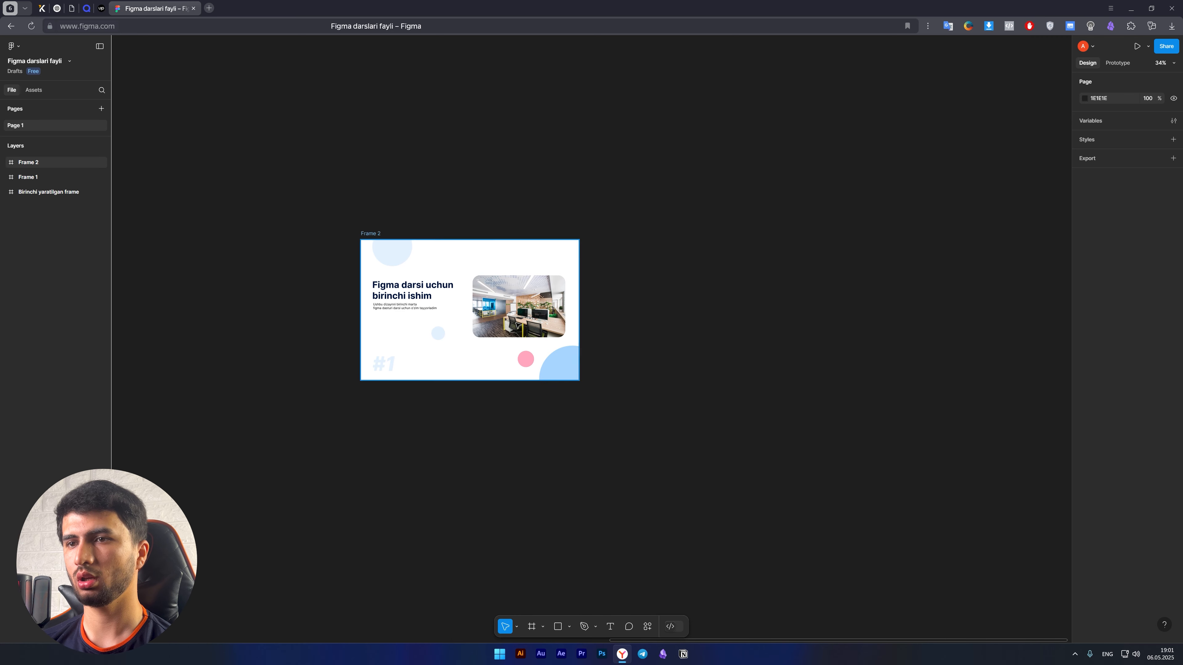
{"action": "scroll", "coordinate": [503, 298], "scroll_direction": "up", "scroll_amount": 1}
{"action": "scroll", "coordinate": [503, 298], "scroll_direction": "up", "scroll_amount": 5}
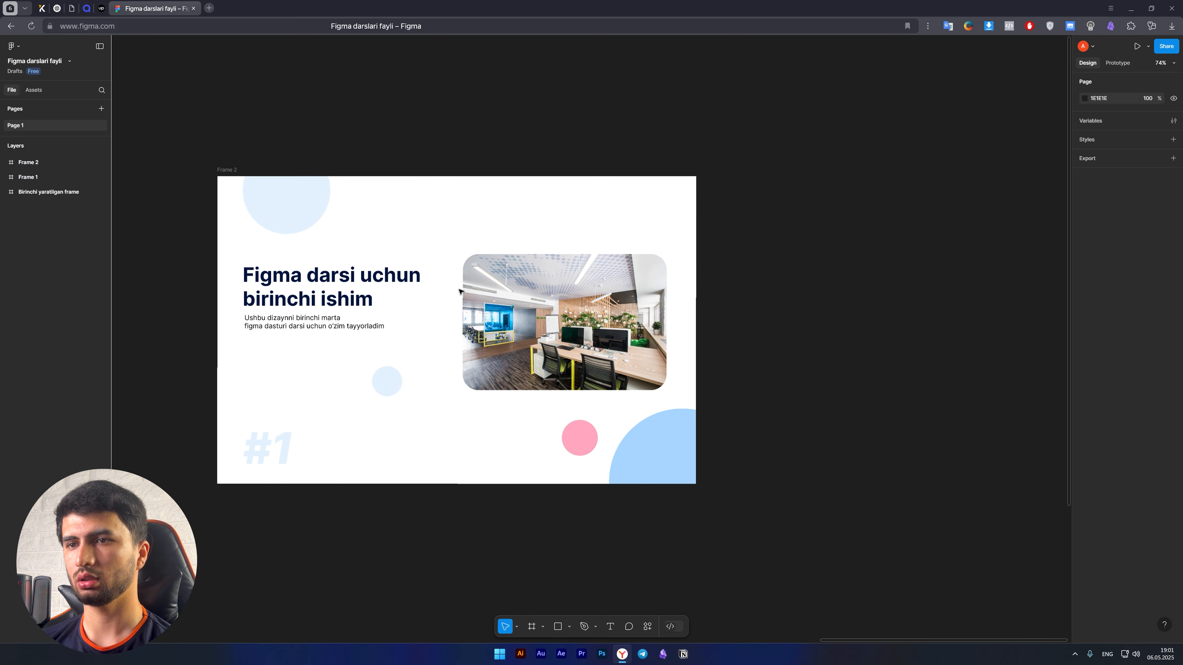
{"action": "left_click_drag", "start_coordinate": [470, 293], "coordinate": [504, 297]}
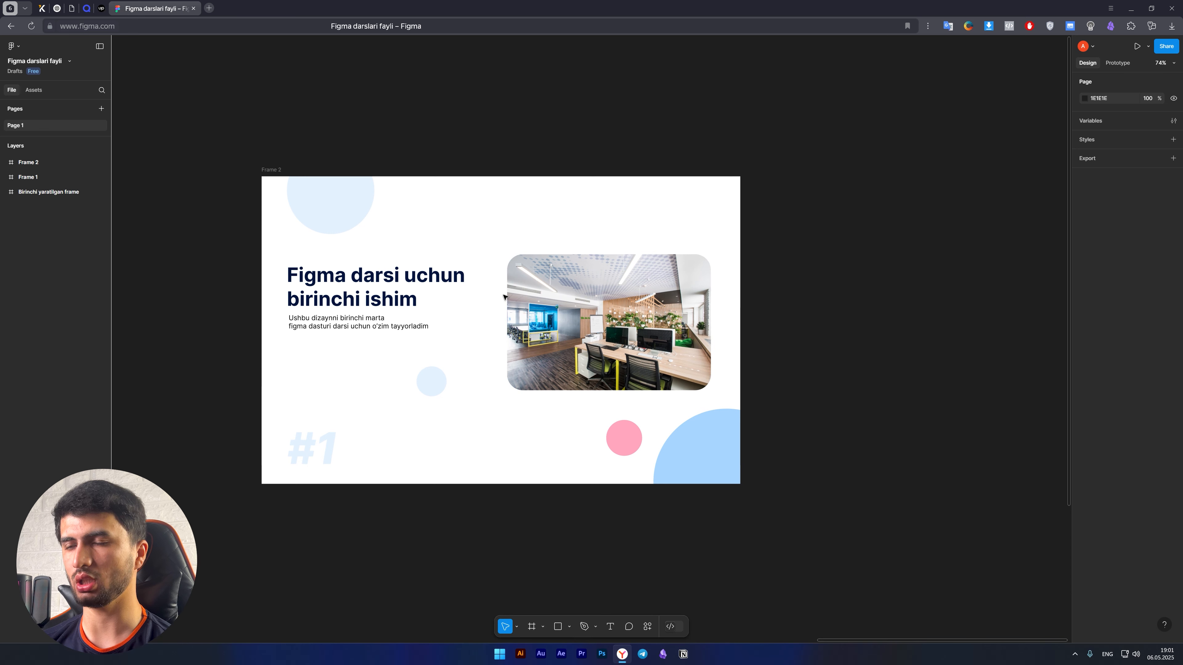
{"action": "scroll", "coordinate": [388, 320], "scroll_direction": "down", "scroll_amount": 4}
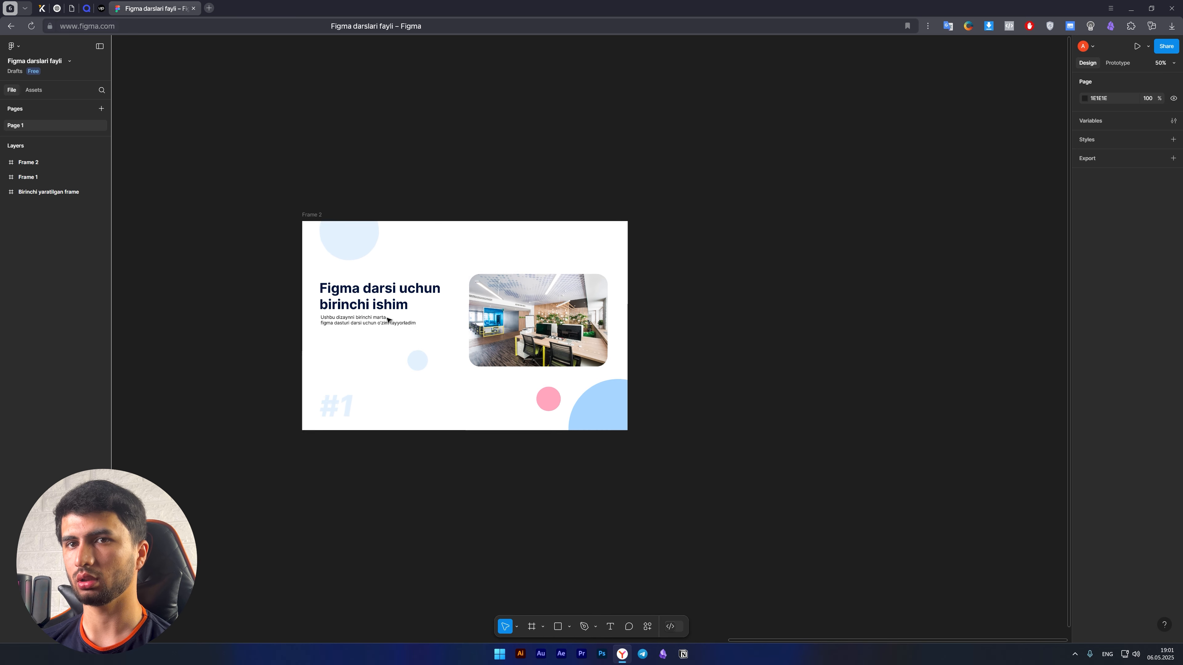
{"action": "left_click_drag", "start_coordinate": [606, 369], "coordinate": [611, 329]}
{"action": "left_click", "coordinate": [325, 187]}
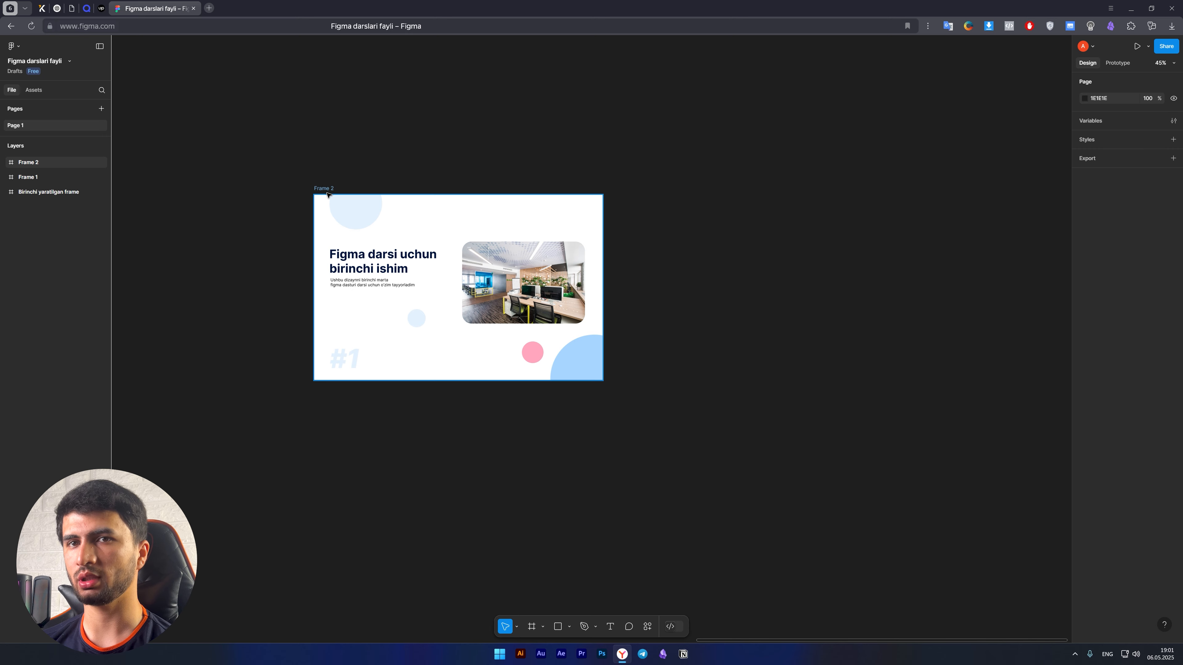
{"action": "left_click", "coordinate": [327, 195]}
{"action": "scroll", "coordinate": [484, 296], "scroll_direction": "up", "scroll_amount": 5}
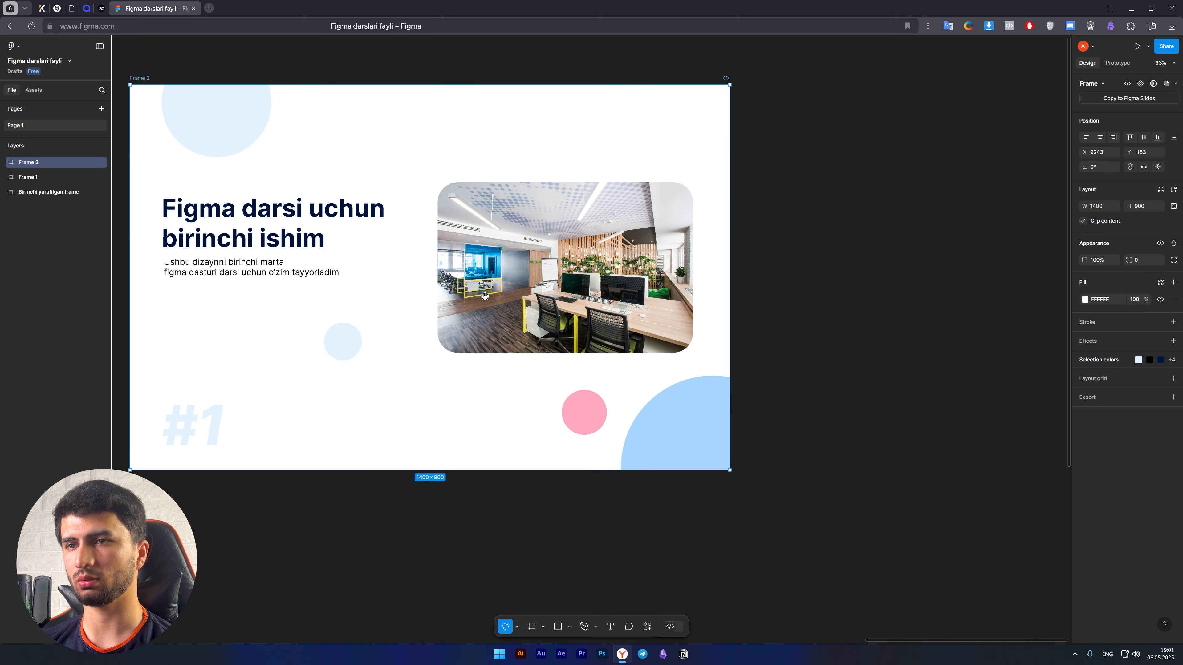
Inspect the elements of Frame 2 one by one: heading, light blue circles, "#1" text, description and office photo.
{"action": "left_click_drag", "start_coordinate": [484, 296], "coordinate": [568, 348]}
{"action": "left_click", "coordinate": [331, 274]}
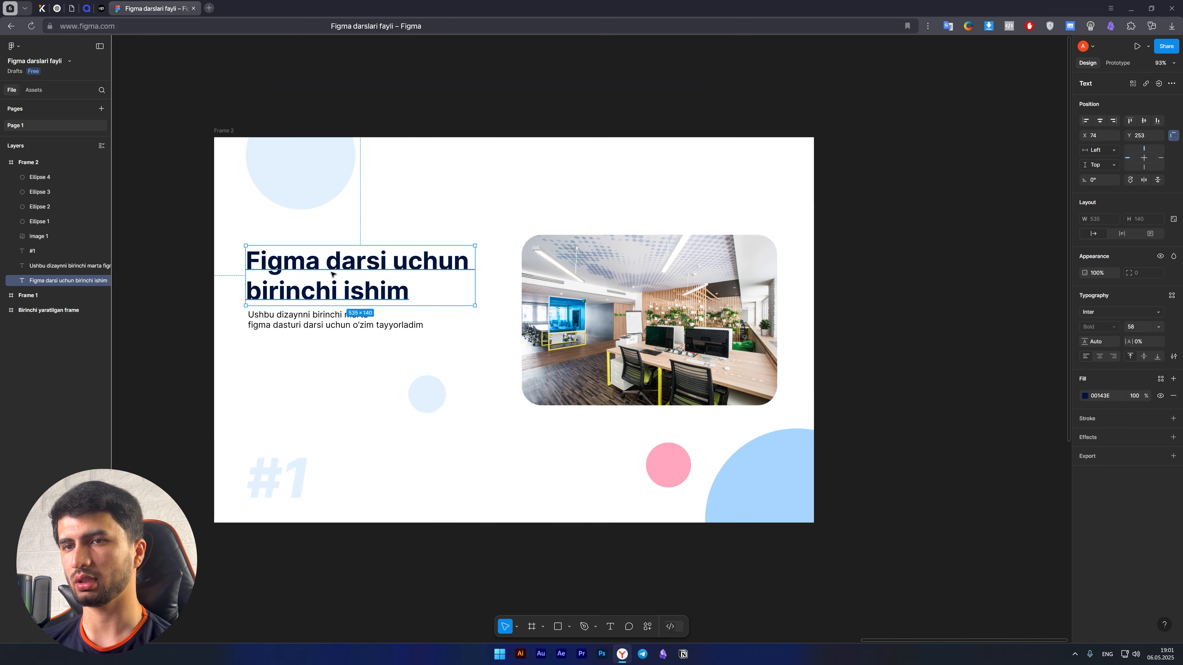
{"action": "left_click", "coordinate": [315, 176]}
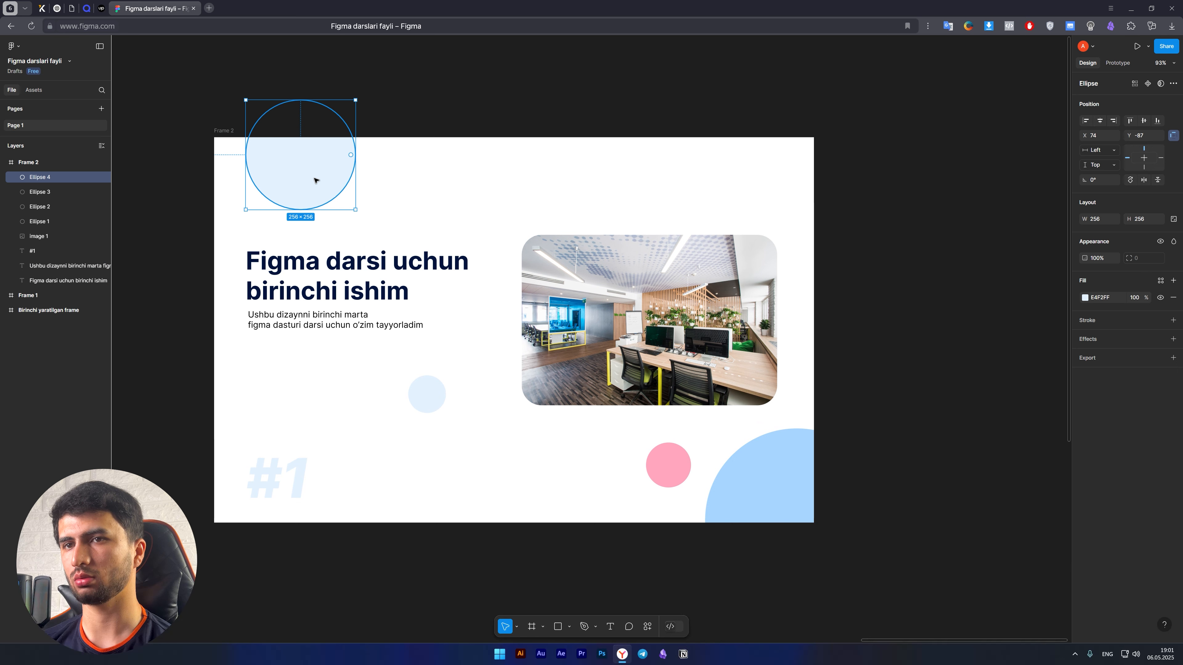
{"action": "left_click", "coordinate": [297, 465]}
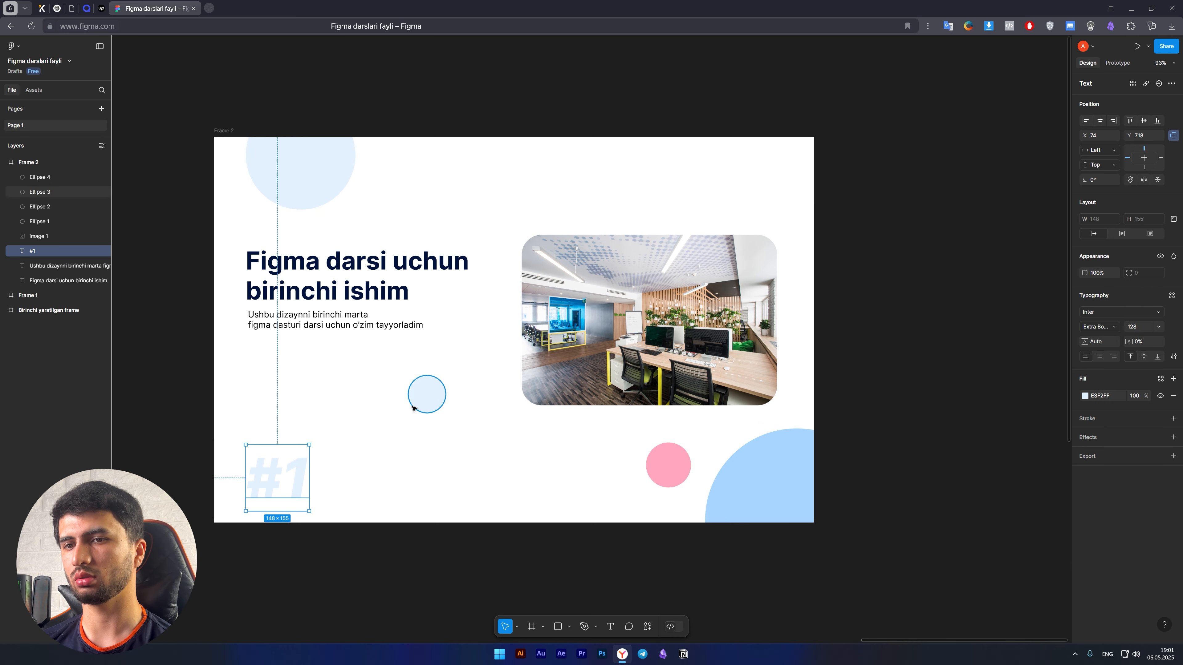
{"action": "left_click", "coordinate": [347, 329]}
{"action": "left_click", "coordinate": [416, 406]}
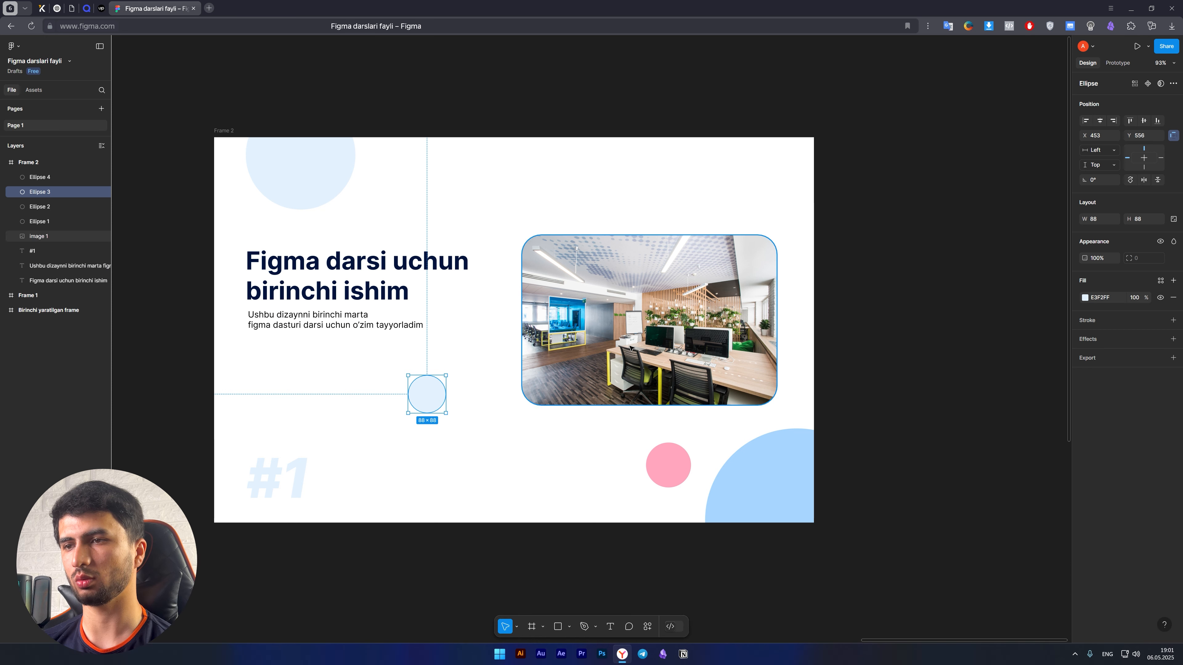
{"action": "left_click", "coordinate": [619, 345]}
{"action": "left_click", "coordinate": [509, 214]}
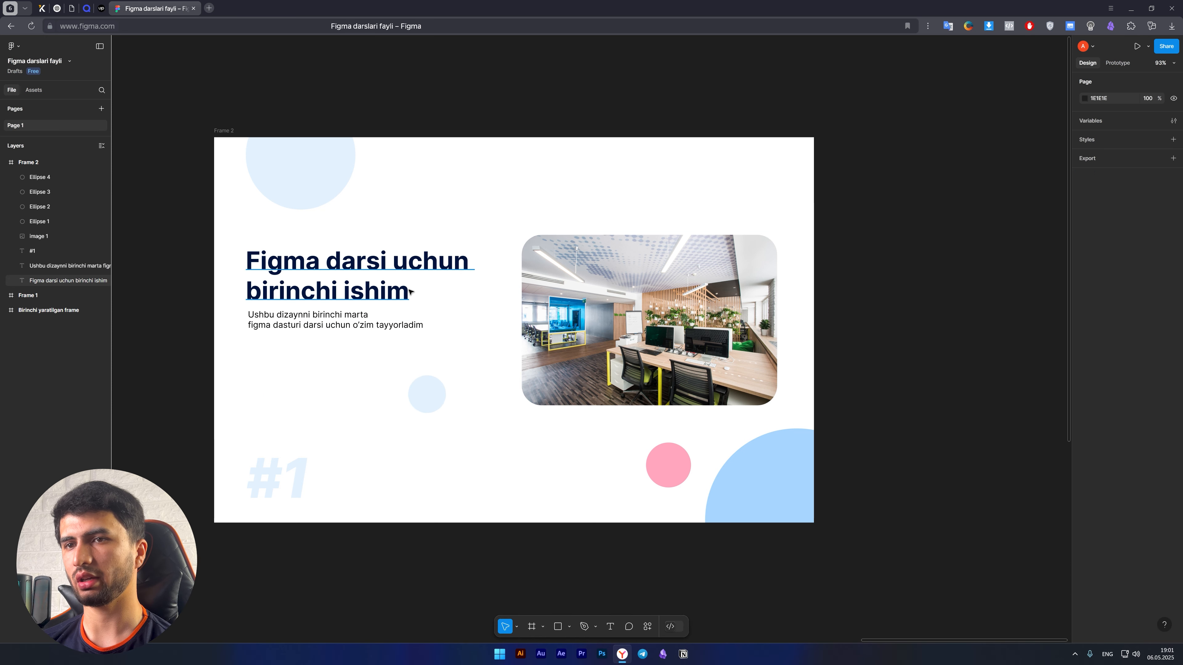
Try moving the heading "Figma darsi uchun birinchi ishim" toward the office photo, select the photo, and undo these changes.
{"action": "left_click_drag", "start_coordinate": [354, 286], "coordinate": [401, 282]}
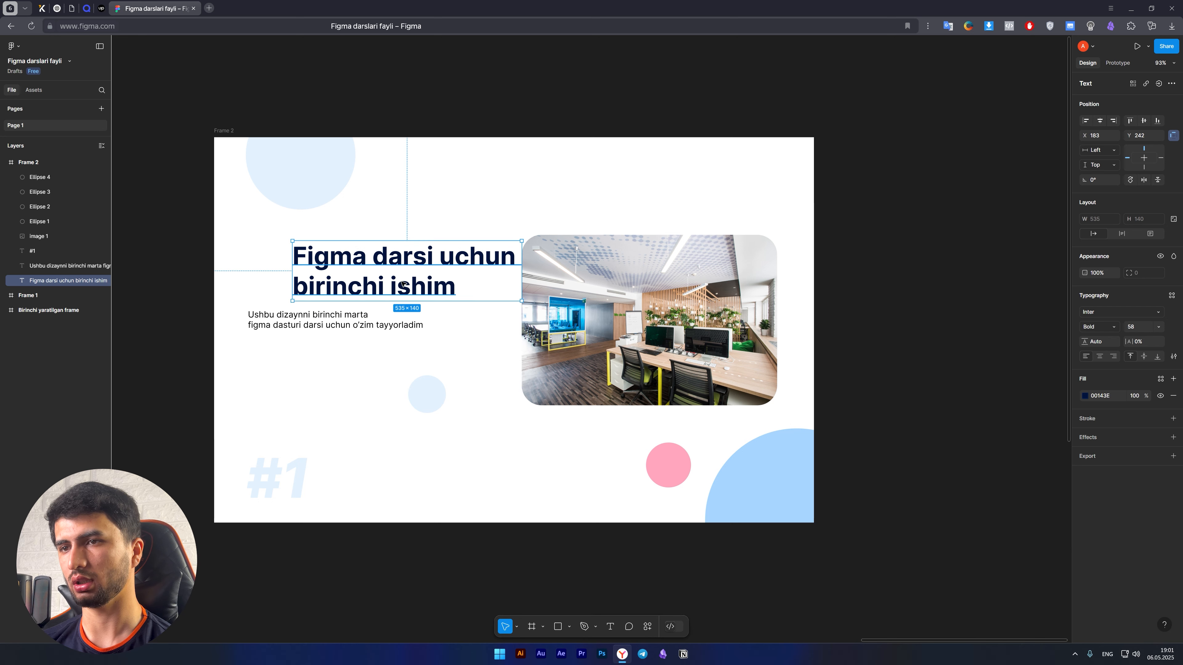
{"action": "left_click", "coordinate": [567, 287]}
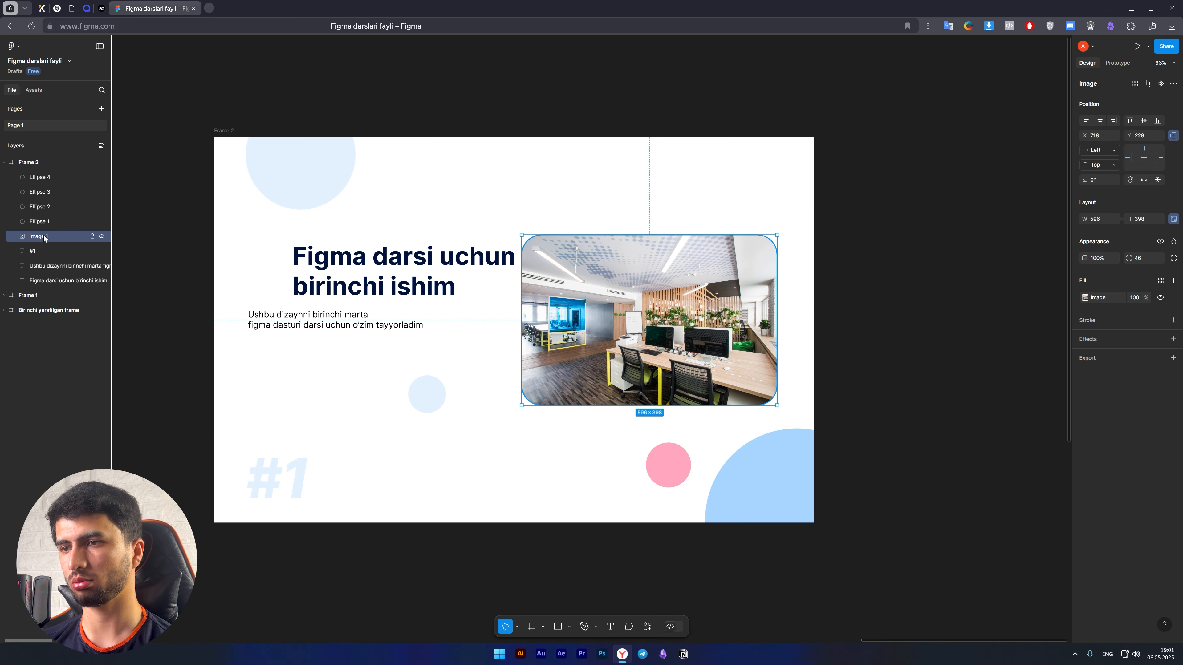
{"action": "key", "text": "ctrl+z"}
{"action": "key", "text": "ctrl+z"}
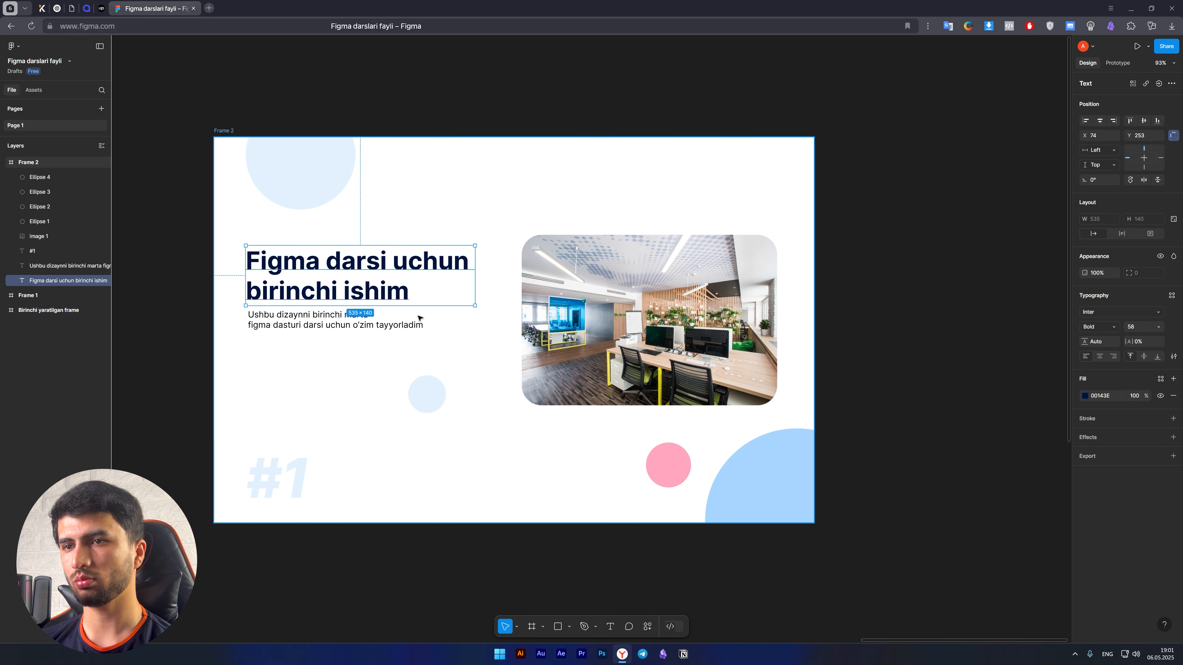
Deselect everything and examine the main command list, including the plugins and preferences options.
{"action": "scroll", "coordinate": [418, 318], "scroll_direction": "down", "scroll_amount": 3}
{"action": "left_click", "coordinate": [212, 260]}
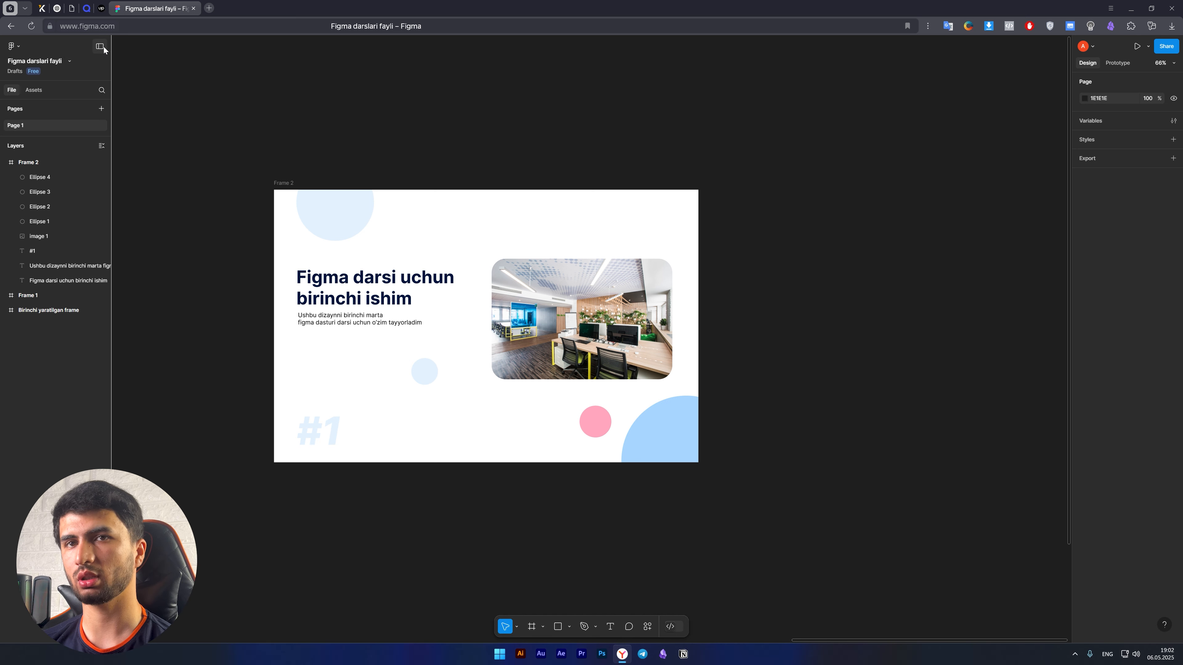
{"action": "left_click", "coordinate": [14, 47]}
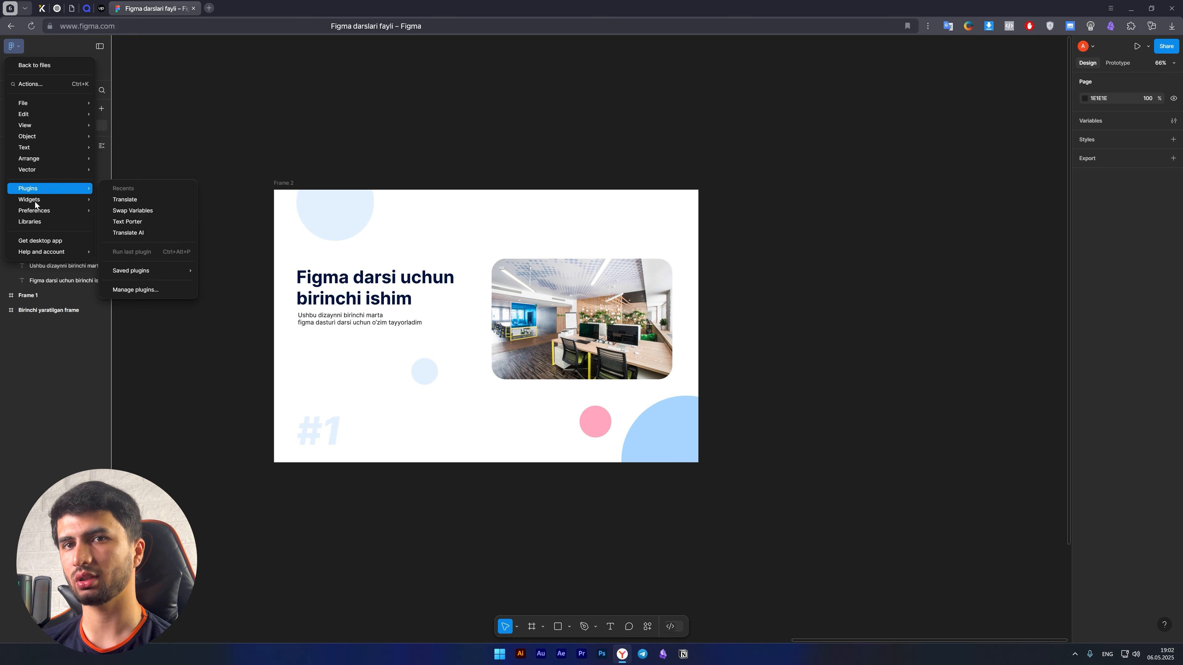
{"action": "mouse_move", "coordinate": [47, 192]}
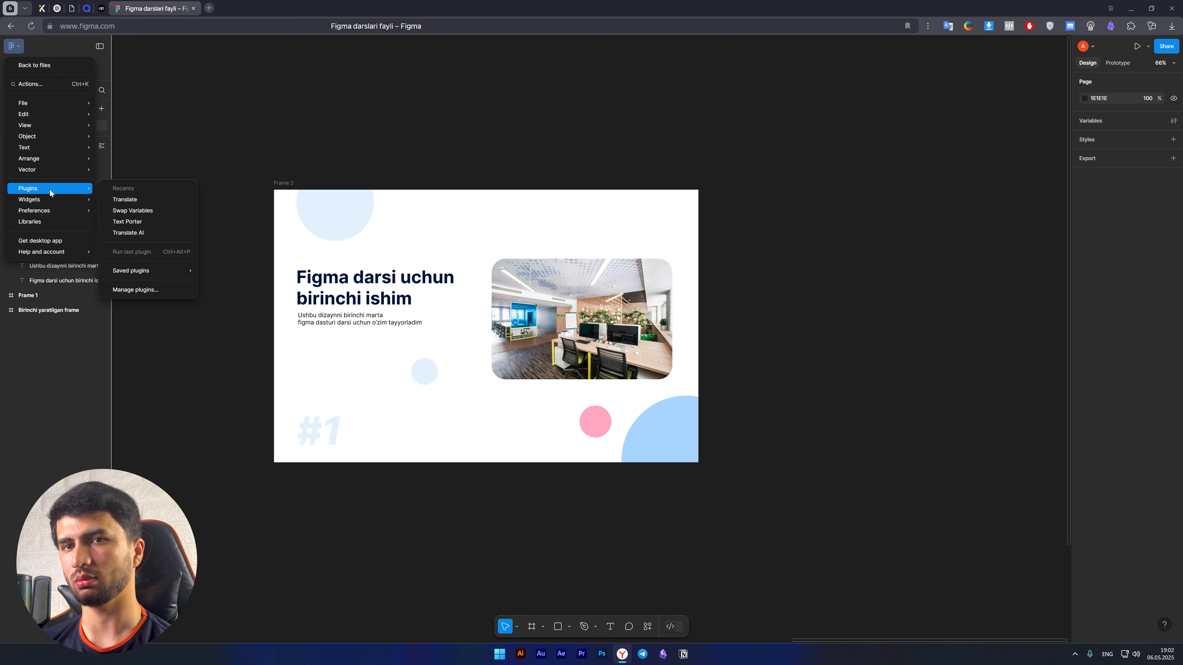
{"action": "mouse_move", "coordinate": [47, 161]}
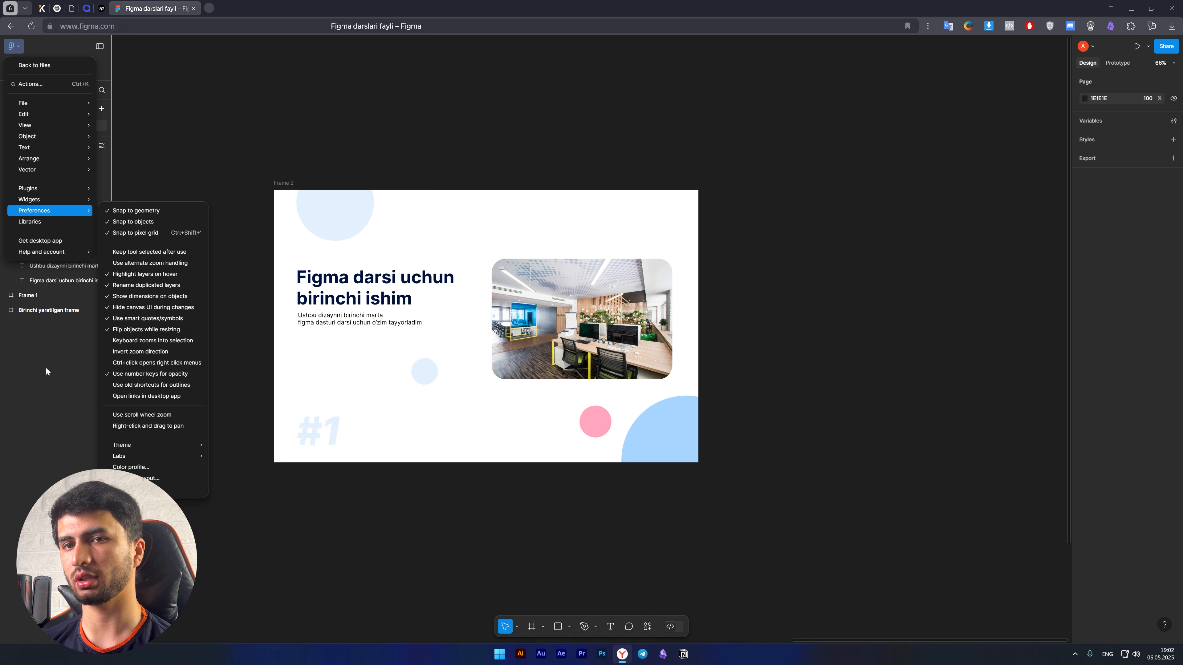
{"action": "left_click", "coordinate": [61, 370]}
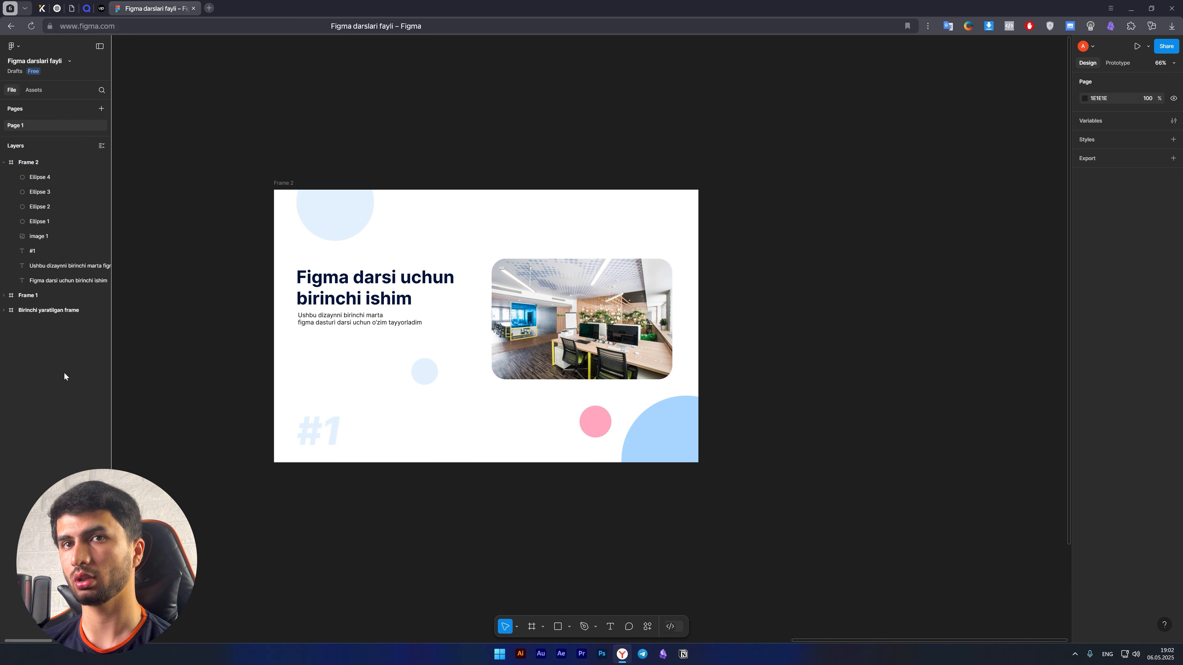
Return to the list of recent files and reopen "Figma darslari fayli".
{"action": "left_click", "coordinate": [17, 49]}
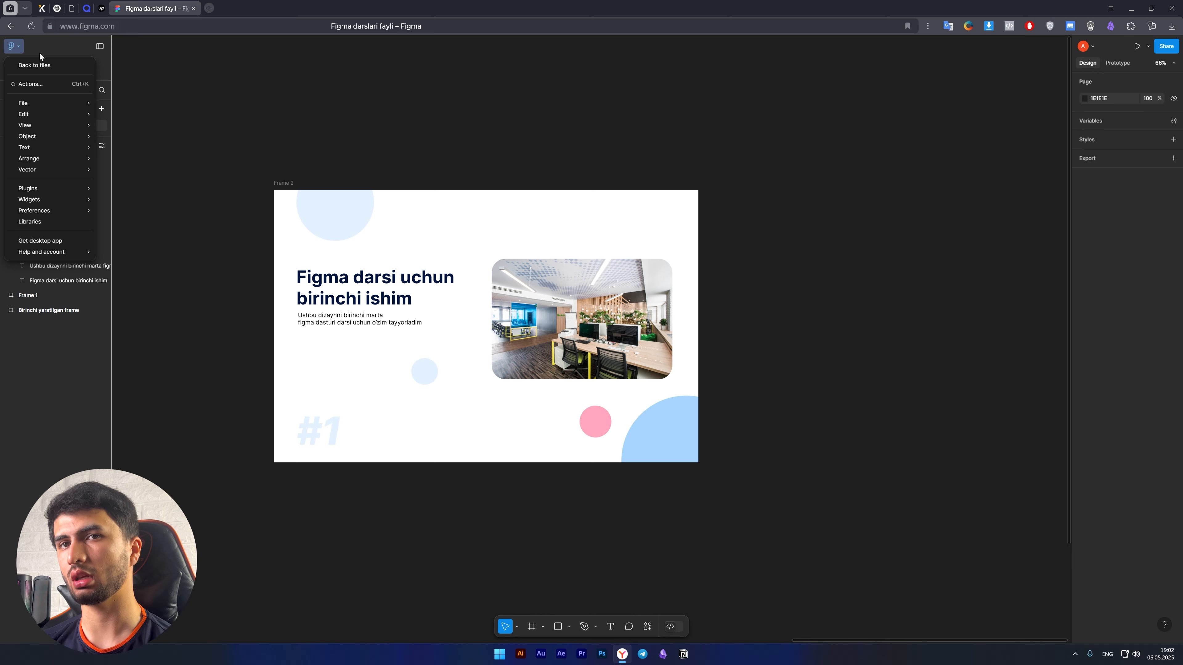
{"action": "left_click", "coordinate": [33, 66]}
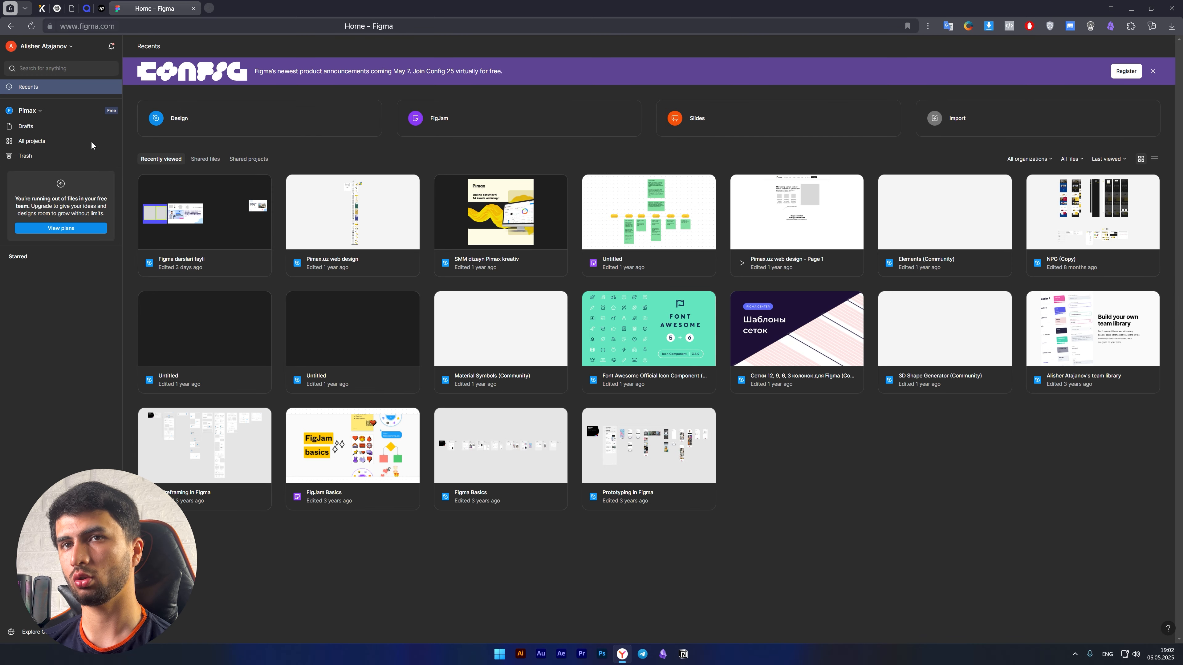
{"action": "double_click", "coordinate": [198, 214]}
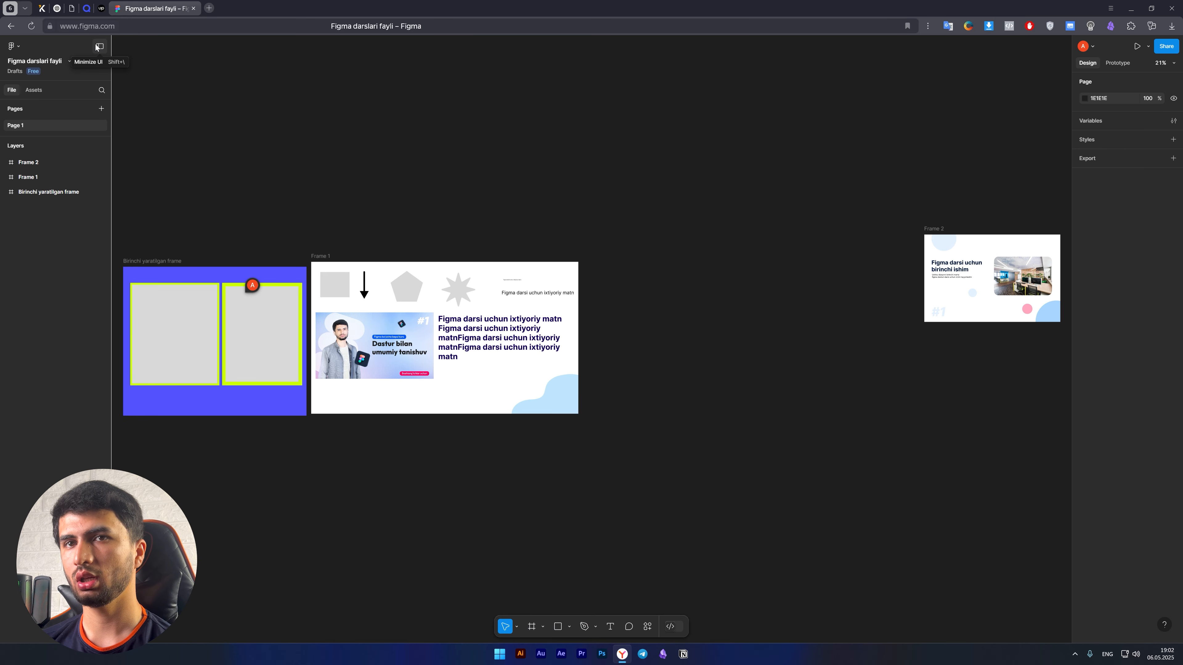
Minimize the interface to see the canvas without side panels and restore it, repeating this several times.
{"action": "left_click", "coordinate": [97, 47]}
{"action": "left_click", "coordinate": [117, 52]}
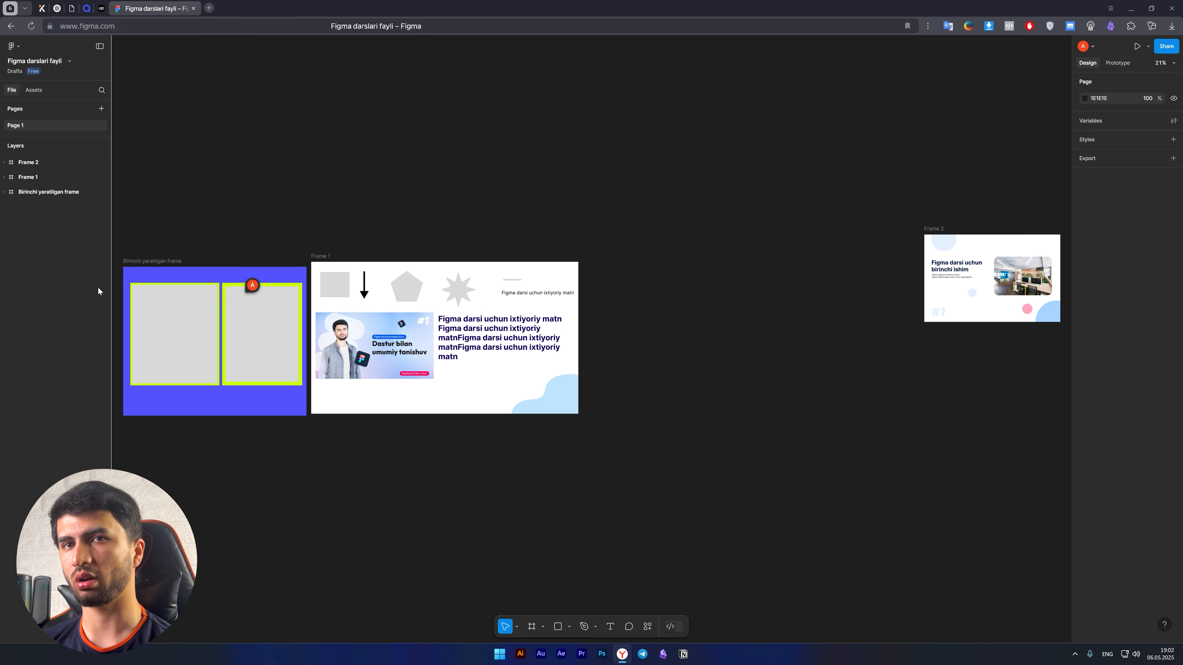
{"action": "left_click", "coordinate": [100, 46]}
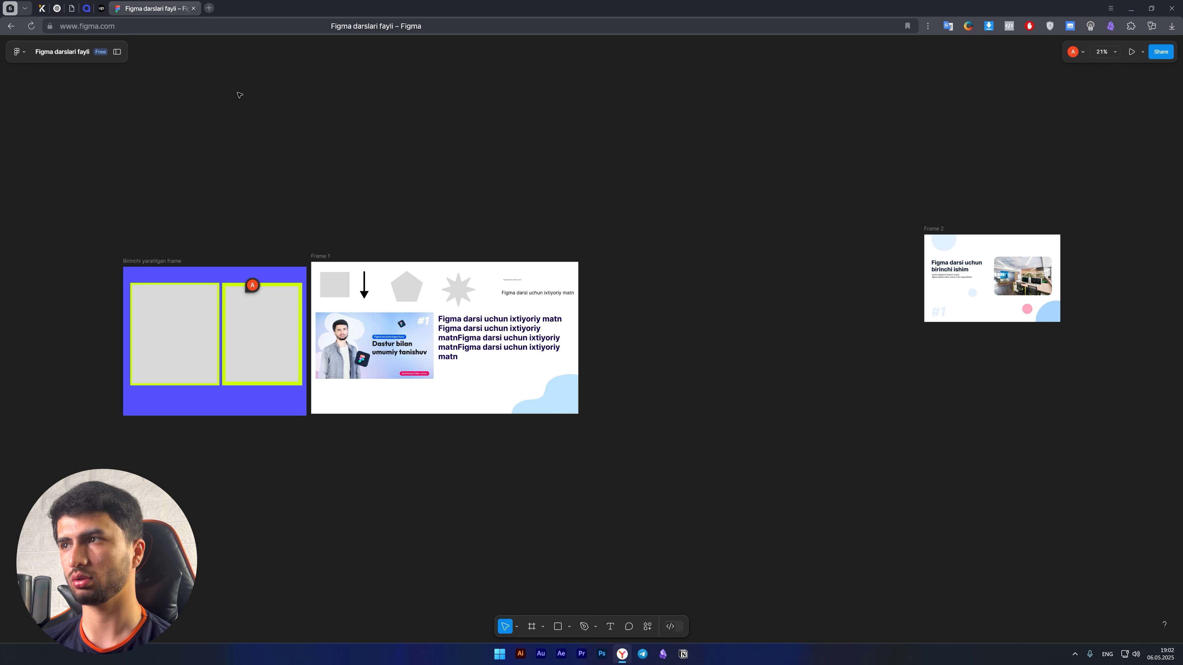
{"action": "left_click", "coordinate": [117, 52]}
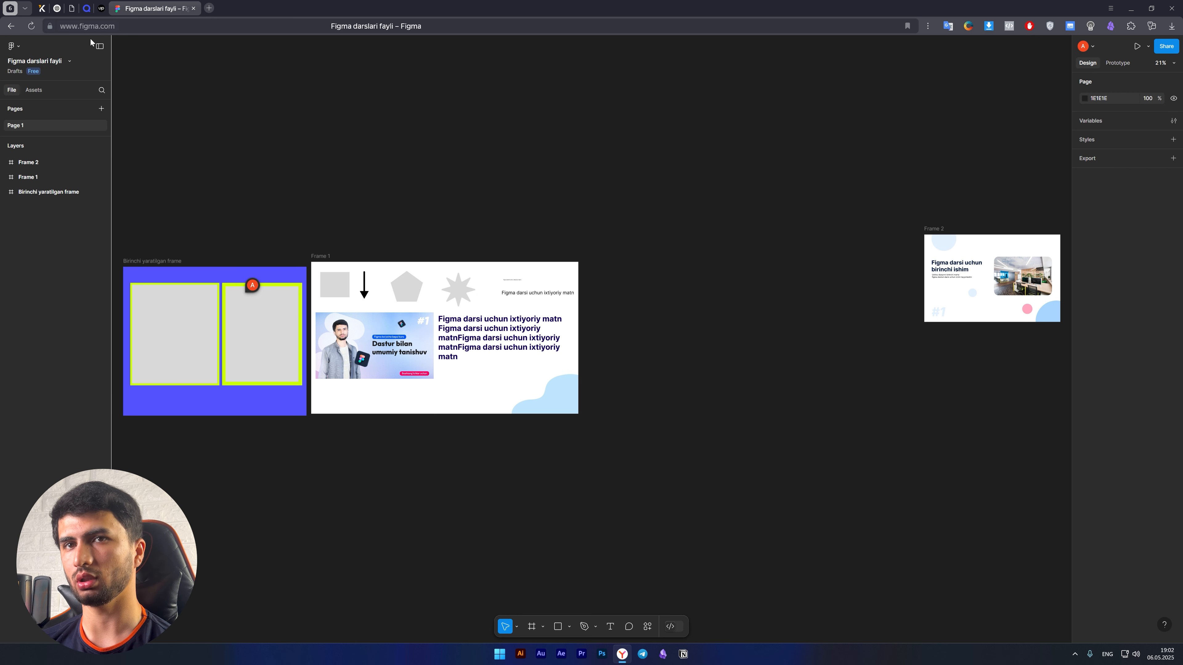
{"action": "left_click", "coordinate": [100, 47]}
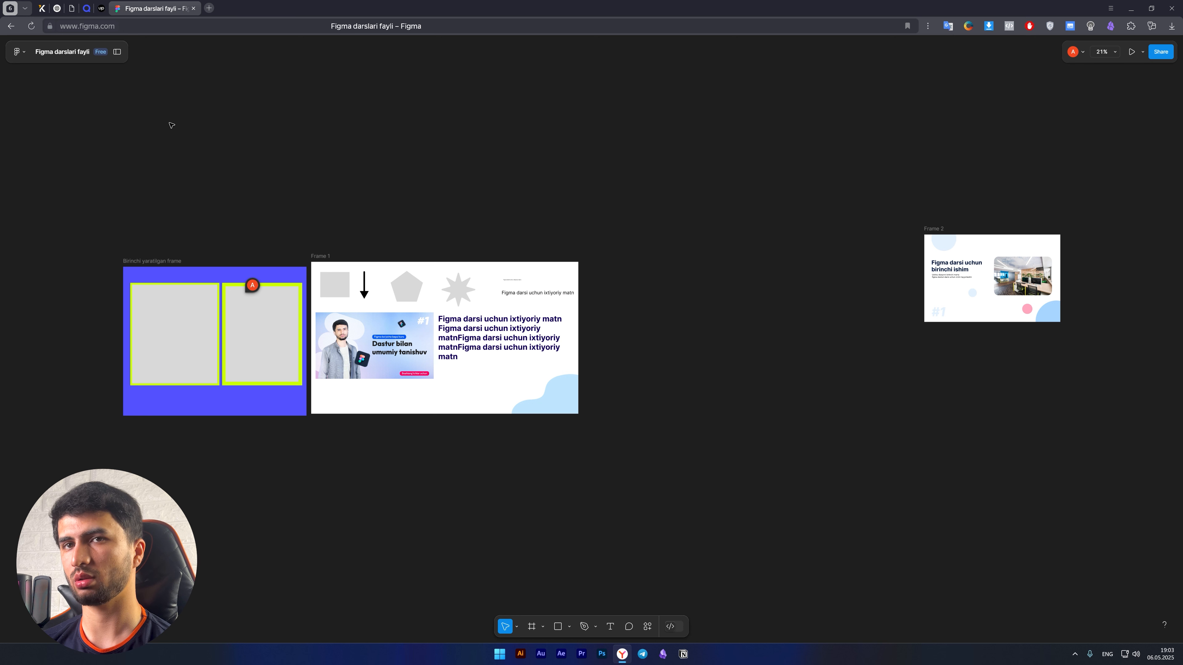
{"action": "left_click", "coordinate": [117, 52]}
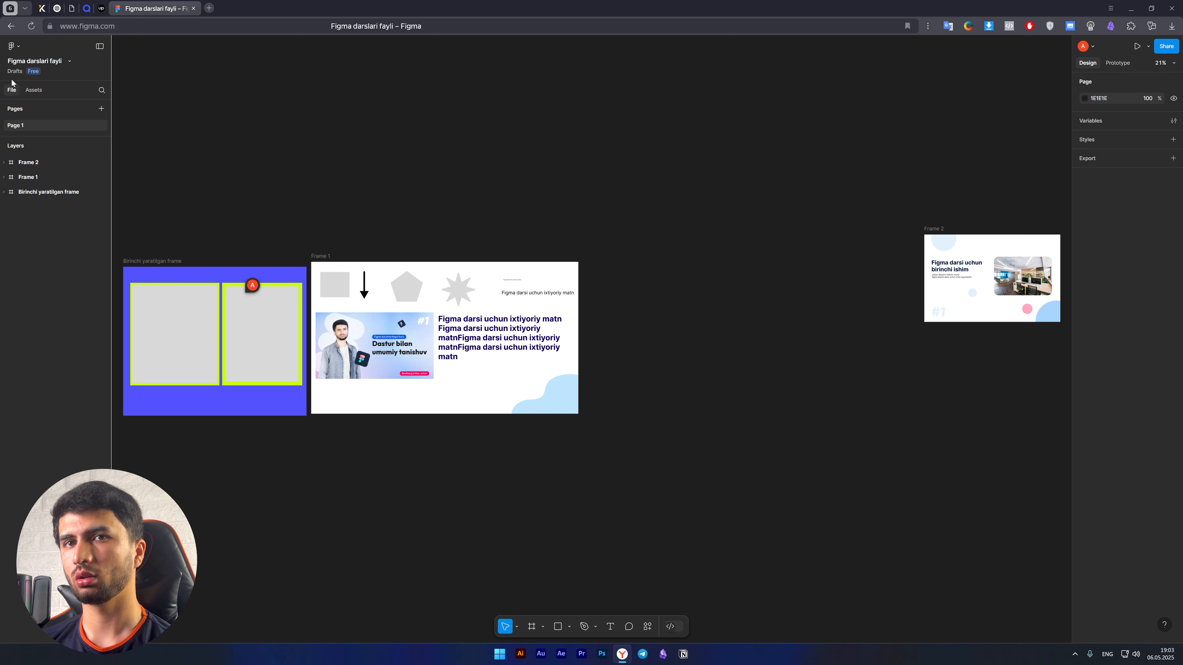
Review the file-level options of "Figma darslari fayli", open its name for editing and leave the name field.
{"action": "left_click", "coordinate": [69, 61]}
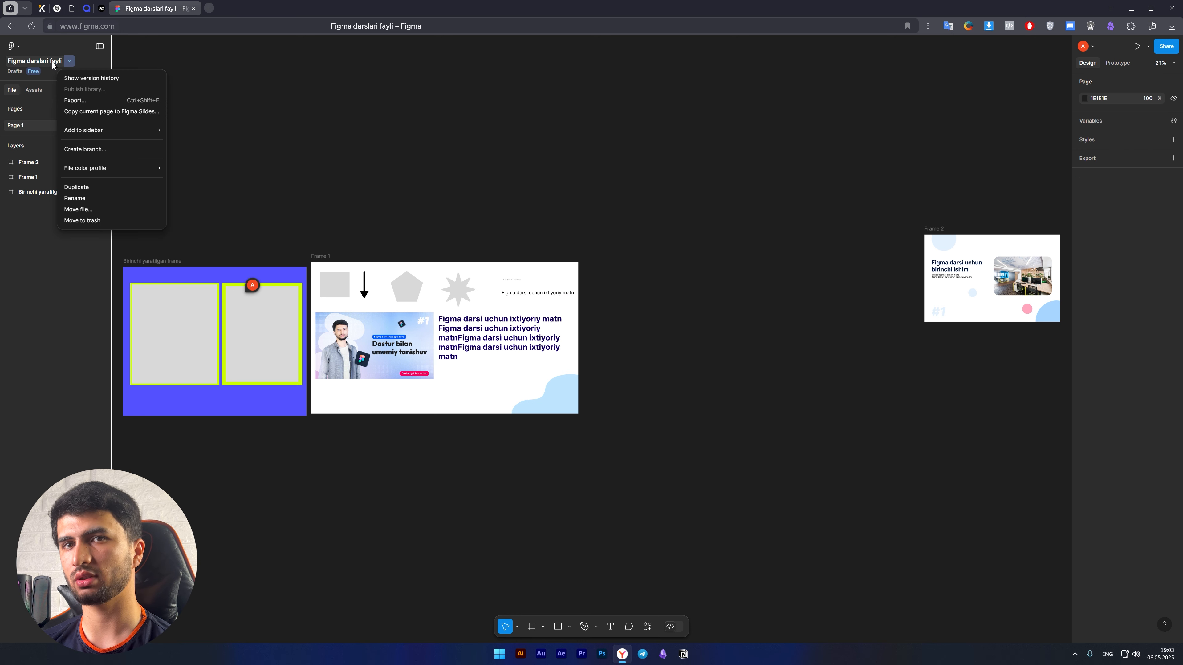
{"action": "left_click", "coordinate": [16, 148]}
{"action": "double_click", "coordinate": [43, 62]}
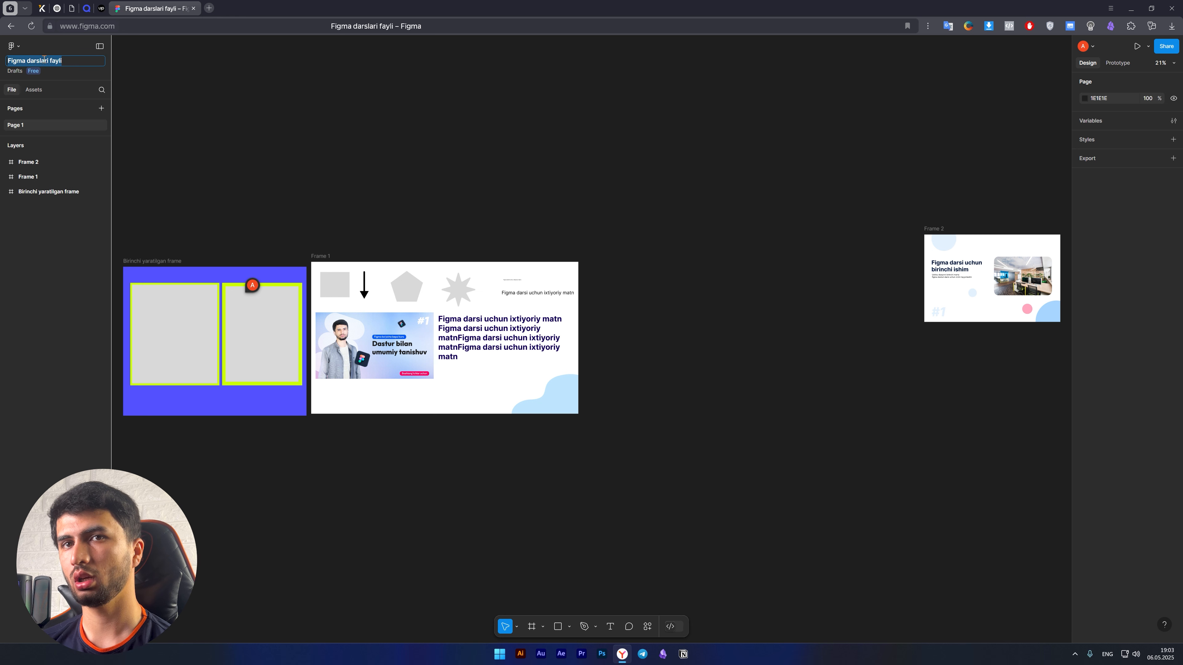
{"action": "left_click", "coordinate": [54, 262]}
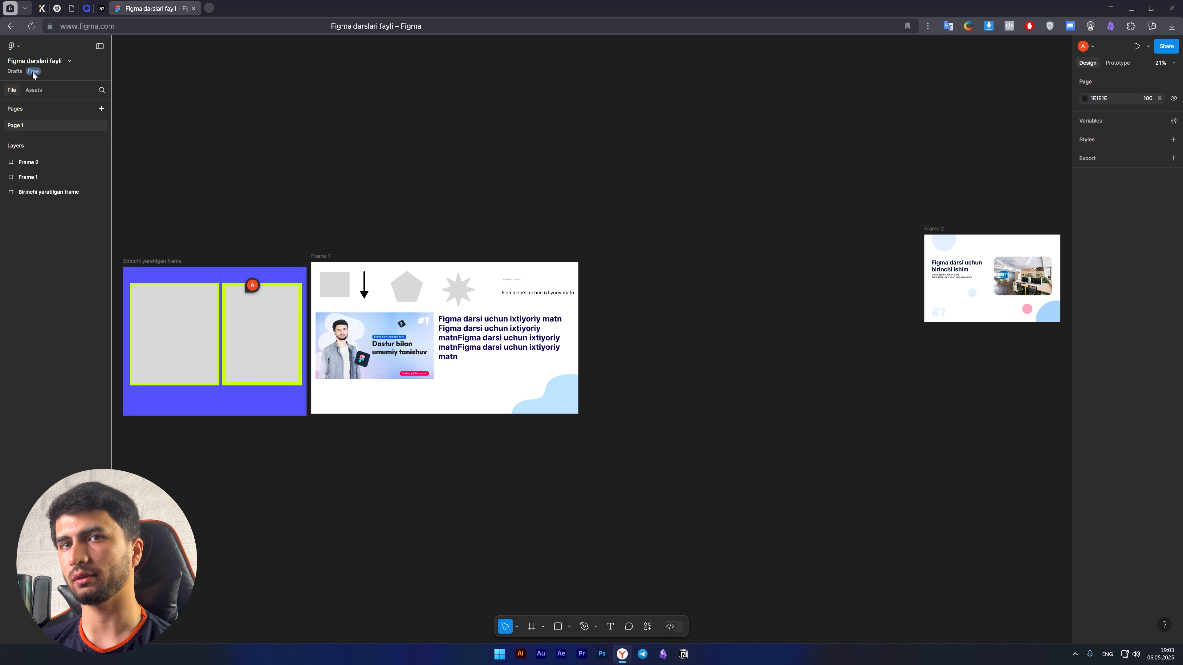
Look over the available asset libraries and return to the file's pages and layers.
{"action": "left_click", "coordinate": [33, 90]}
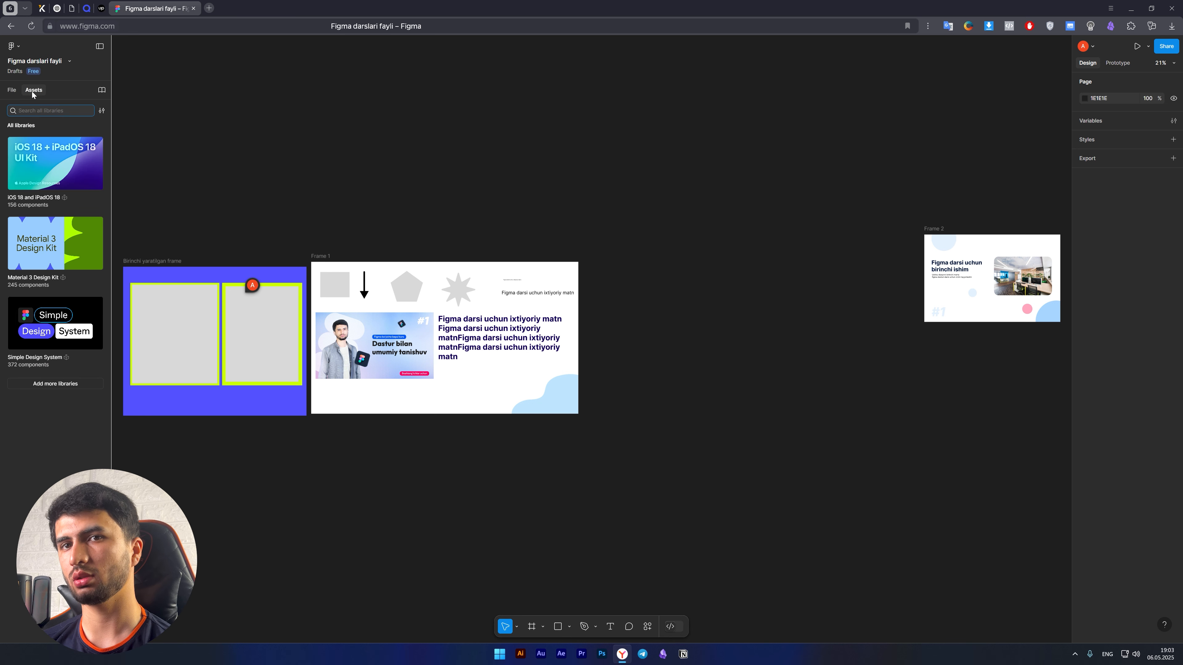
{"action": "left_click", "coordinate": [22, 94]}
{"action": "left_click", "coordinate": [34, 90]}
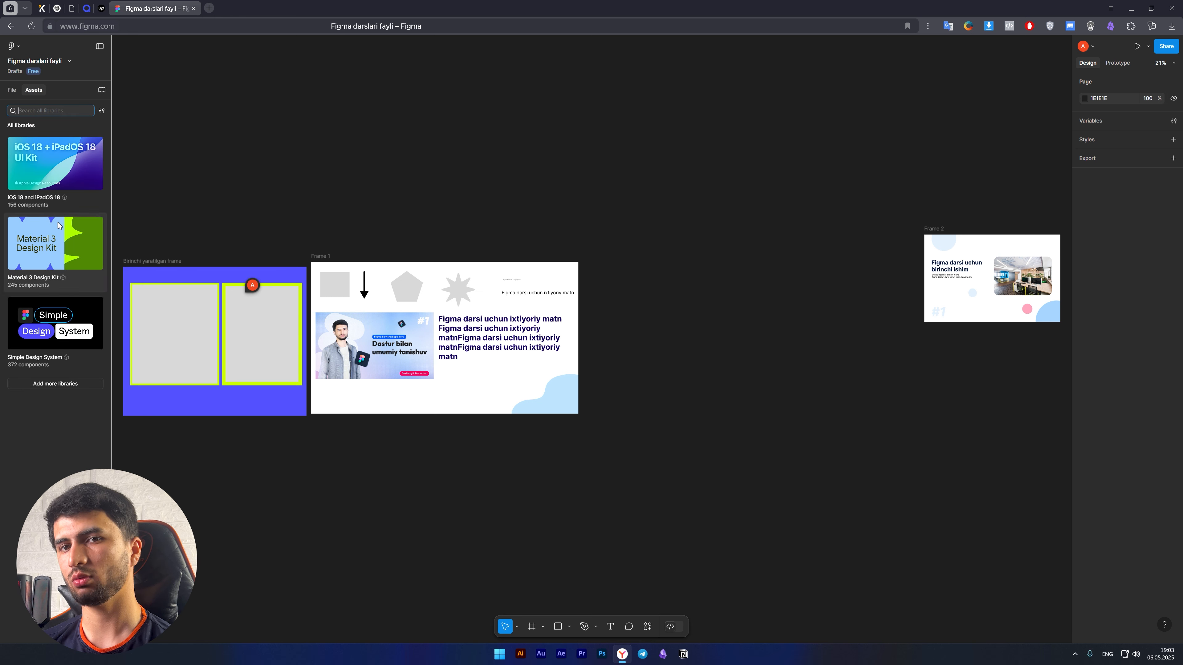
{"action": "left_click", "coordinate": [12, 90]}
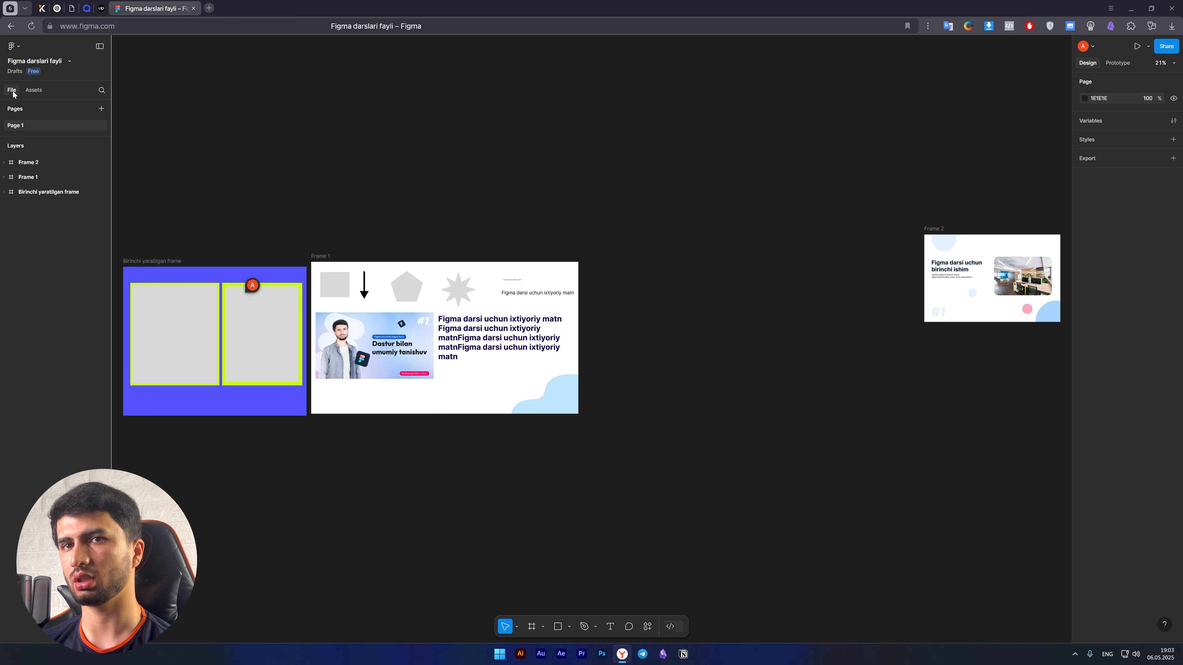
Open the file's search for layers and close it, twice, without searching for anything.
{"action": "left_click", "coordinate": [101, 91]}
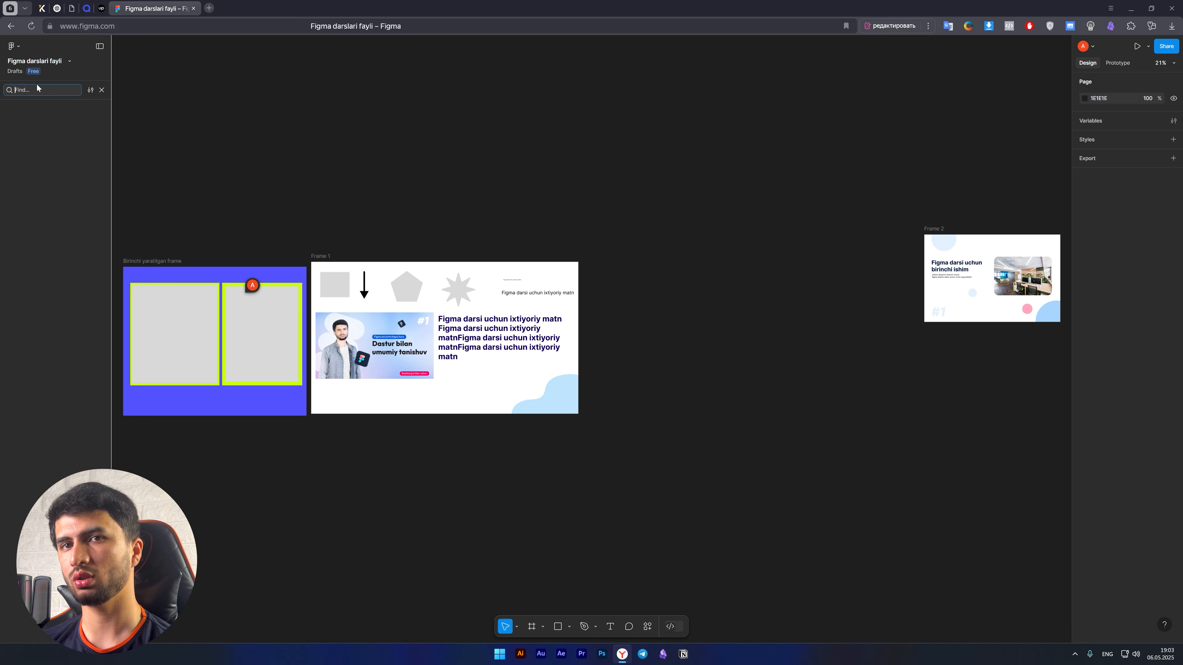
{"action": "left_click", "coordinate": [102, 90]}
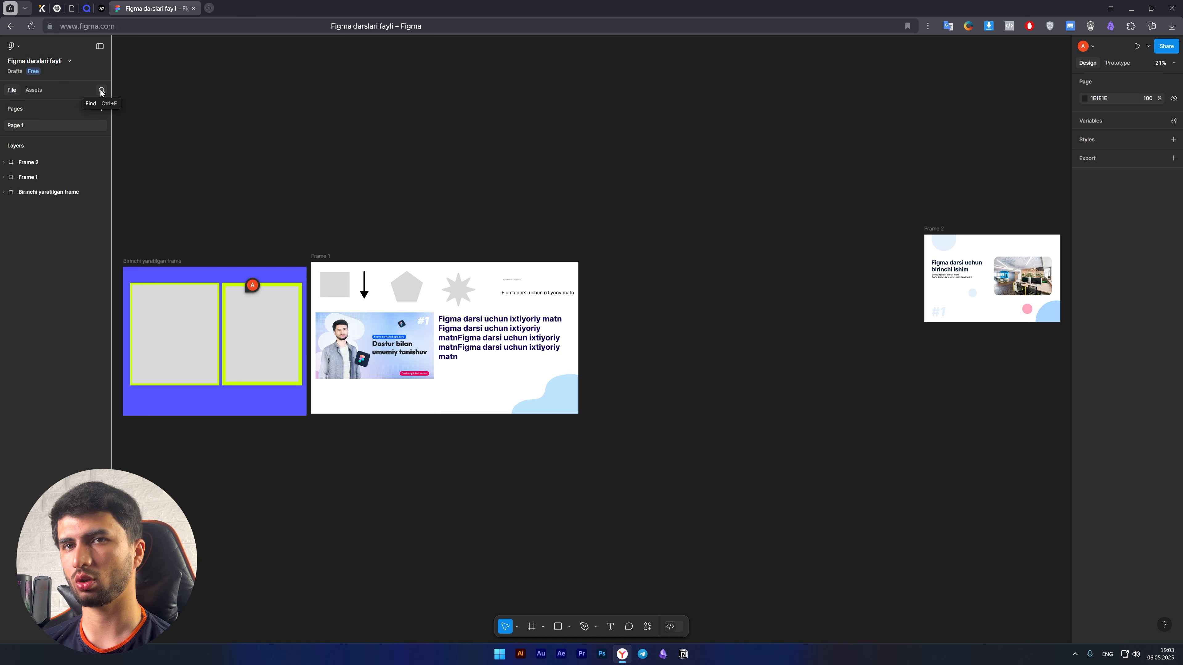
{"action": "left_click", "coordinate": [102, 92]}
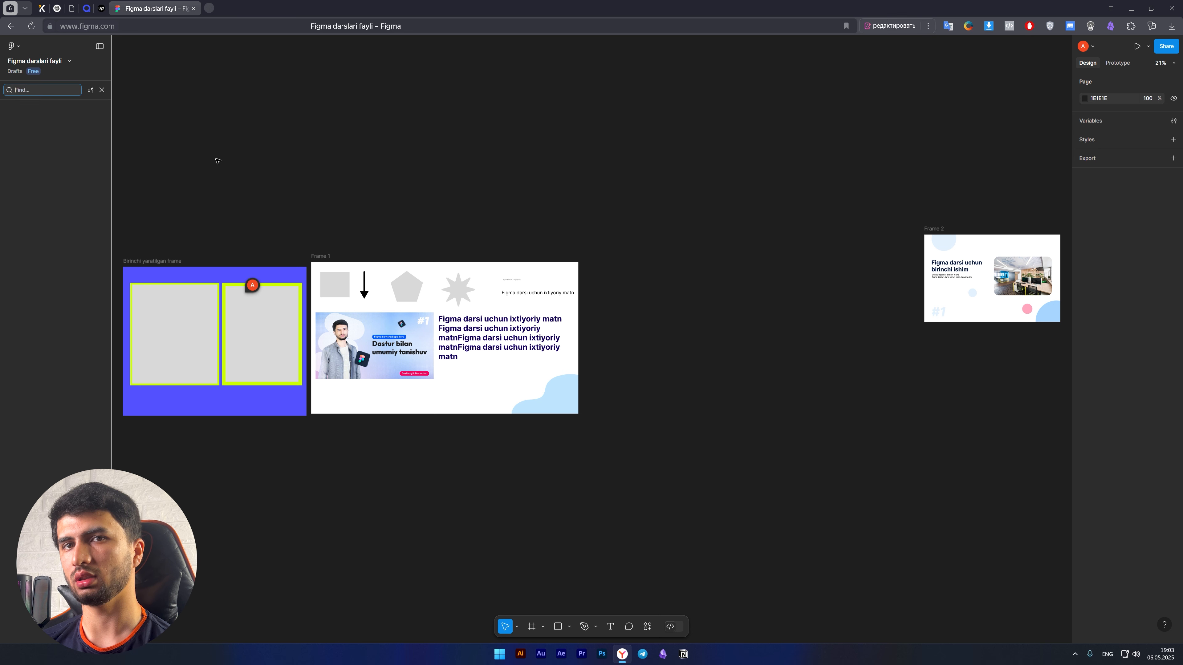
{"action": "left_click", "coordinate": [102, 92]}
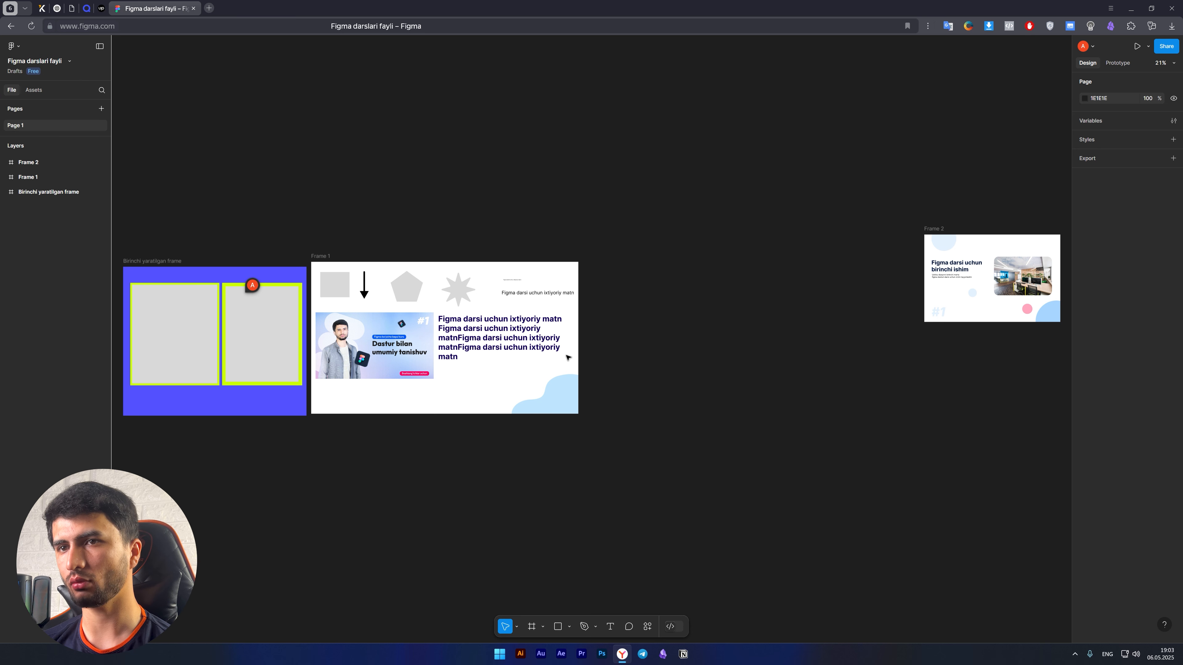
Add a second page to the file and keep its default name.
{"action": "left_click", "coordinate": [100, 110]}
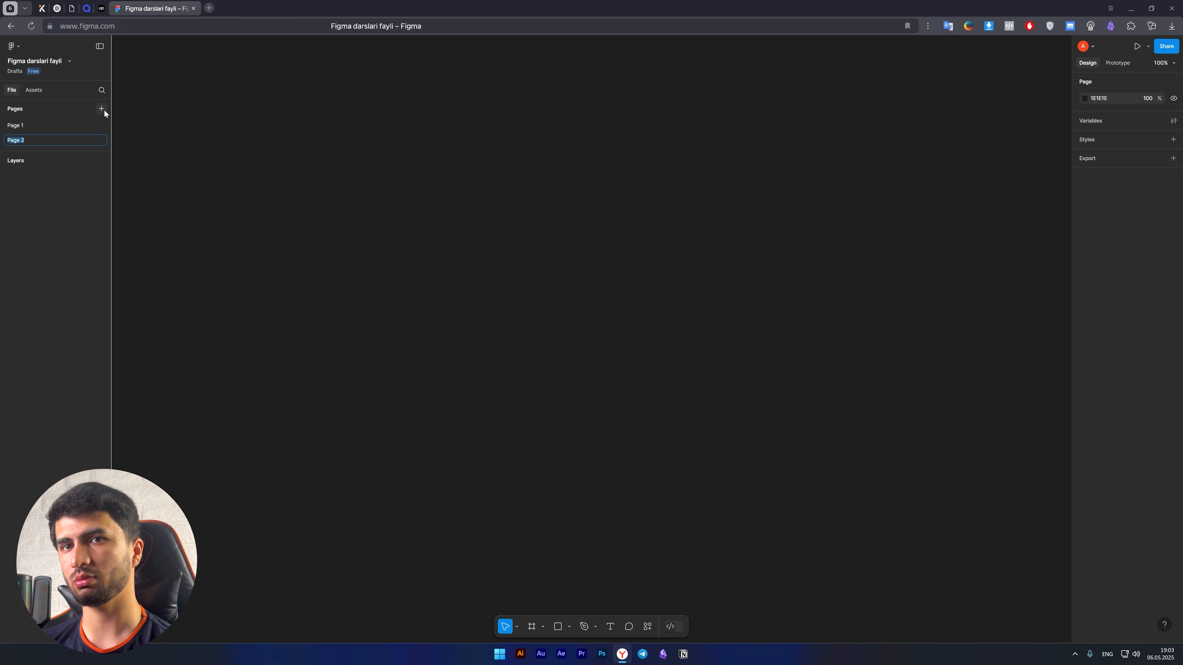
{"action": "left_click", "coordinate": [260, 256]}
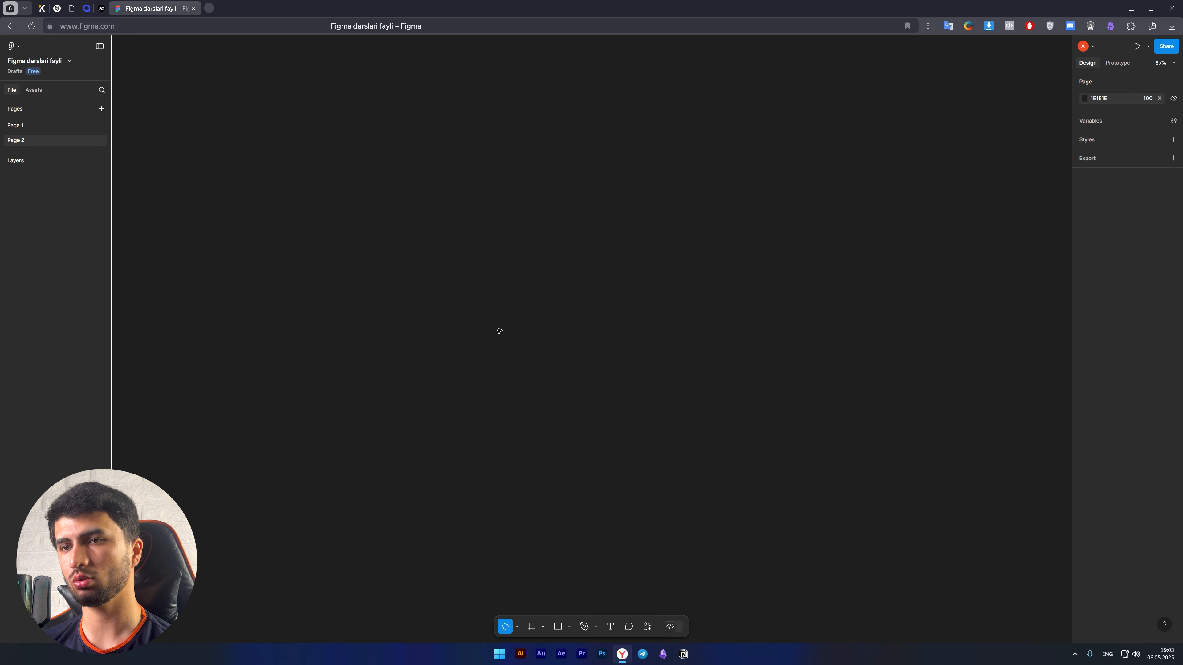
{"action": "scroll", "coordinate": [497, 332], "scroll_direction": "up", "scroll_amount": 4}
Switch between Page 1 and Page 2 to compare their canvases and layers, finishing on Page 1.
{"action": "left_click", "coordinate": [19, 126]}
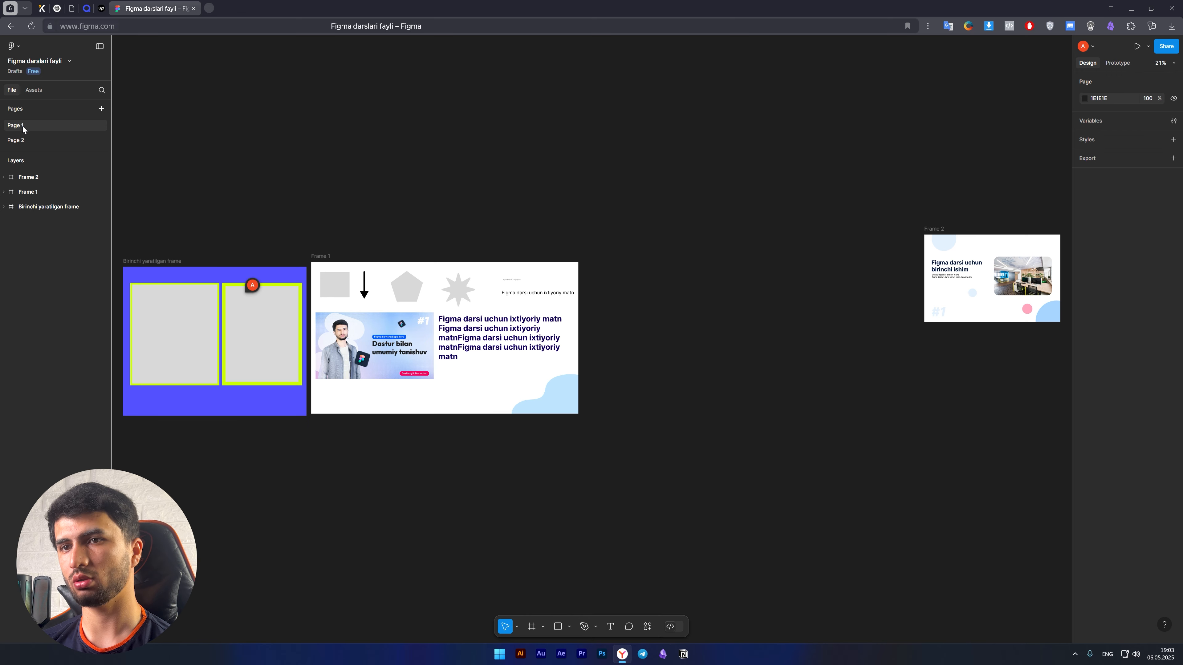
{"action": "scroll", "coordinate": [566, 364], "scroll_direction": "down", "scroll_amount": 4}
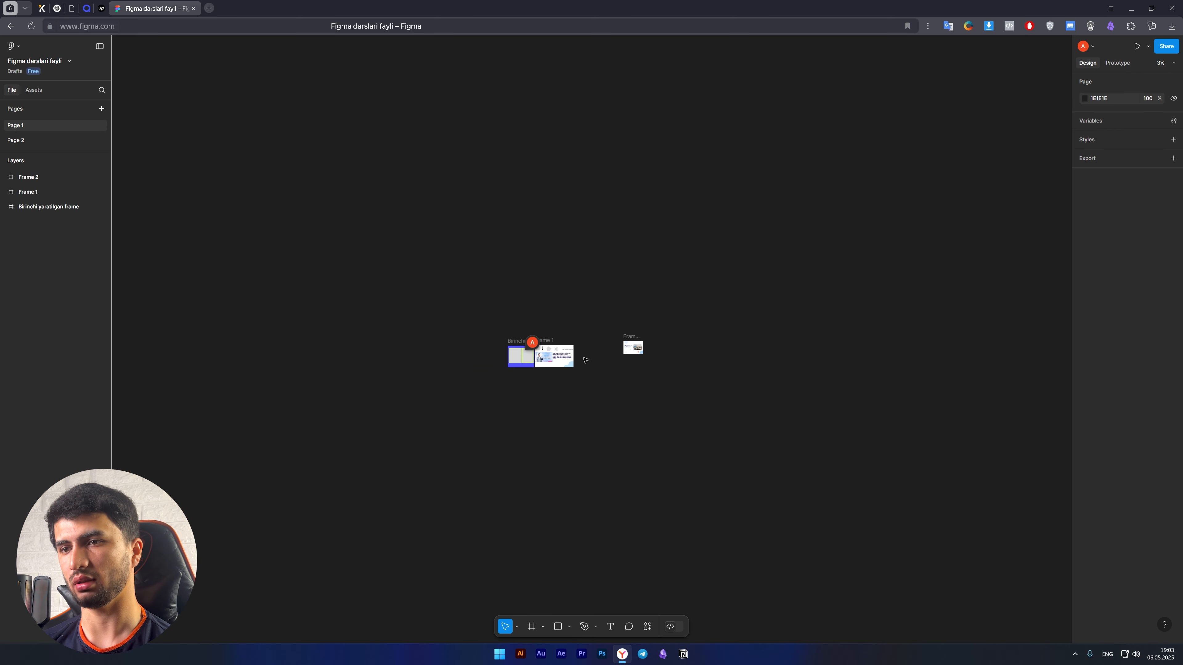
{"action": "scroll", "coordinate": [577, 364], "scroll_direction": "up", "scroll_amount": 5}
{"action": "scroll", "coordinate": [576, 364], "scroll_direction": "down", "scroll_amount": 4}
{"action": "scroll", "coordinate": [576, 364], "scroll_direction": "up", "scroll_amount": 5}
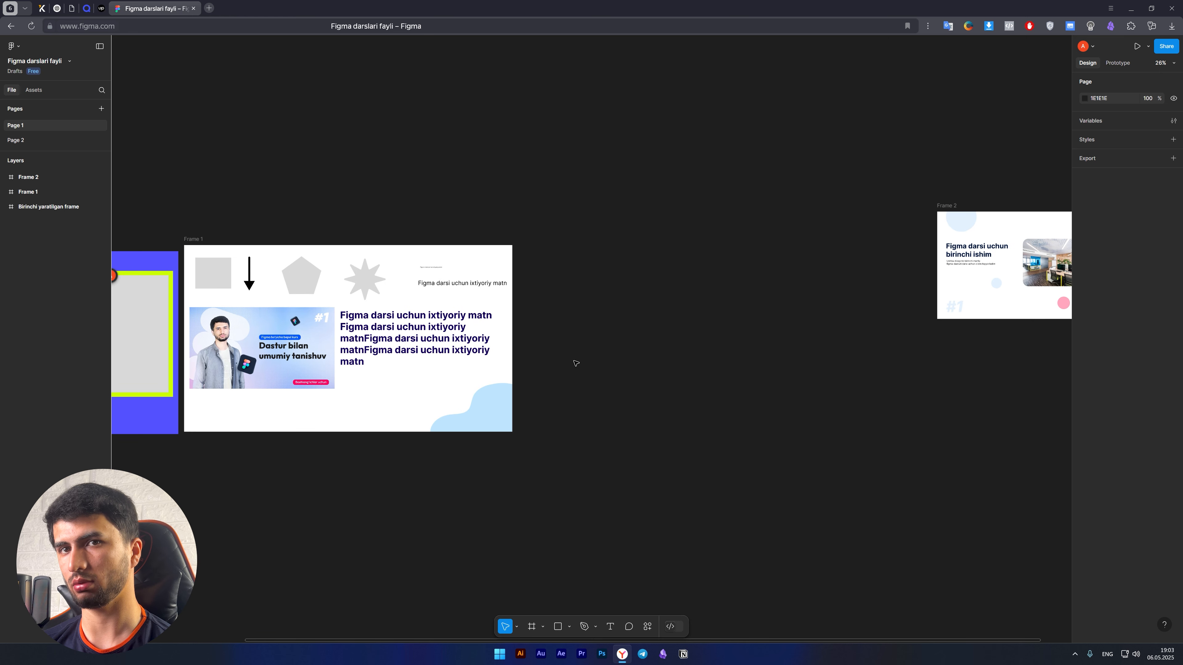
{"action": "left_click", "coordinate": [39, 142]}
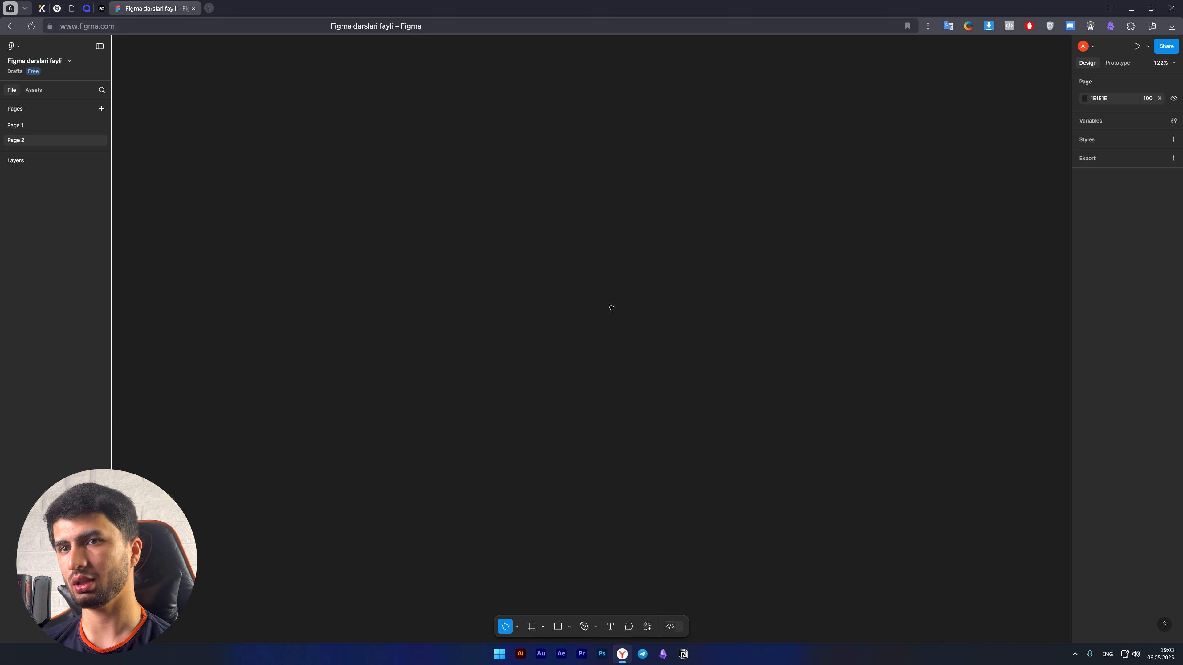
{"action": "scroll", "coordinate": [601, 326], "scroll_direction": "down", "scroll_amount": 5}
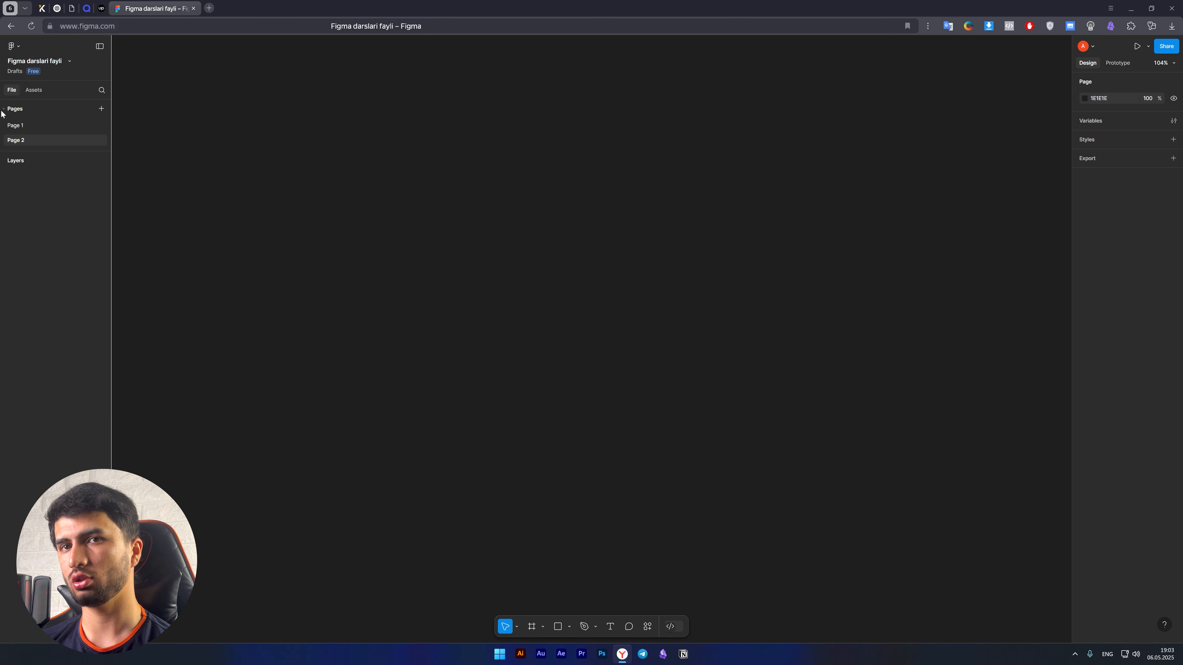
{"action": "left_click", "coordinate": [13, 127]}
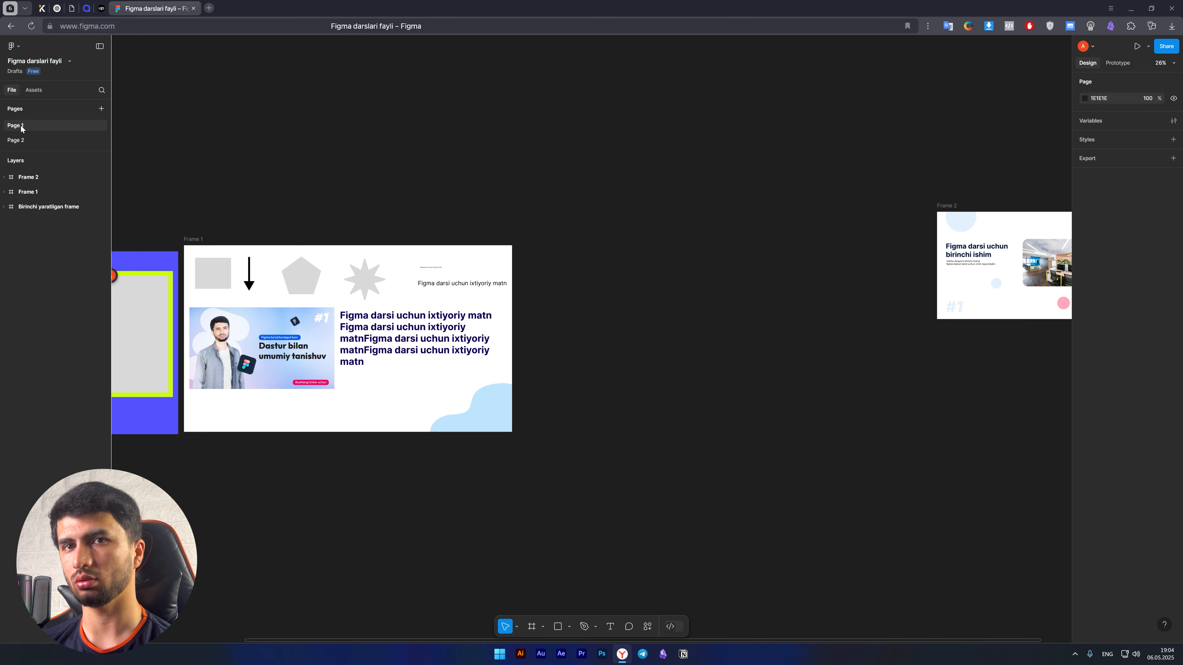
Rename Page 1 as "Figma darsi birinchi fayl".
{"action": "double_click", "coordinate": [20, 128]}
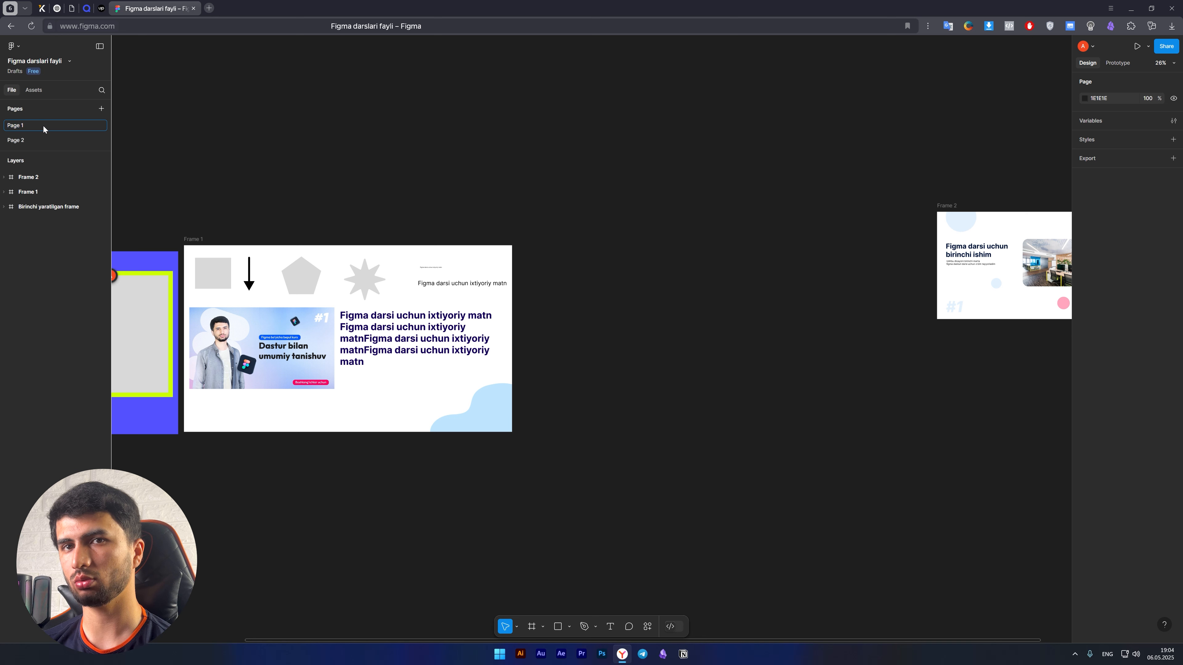
{"action": "type", "text": "Figma diz"}
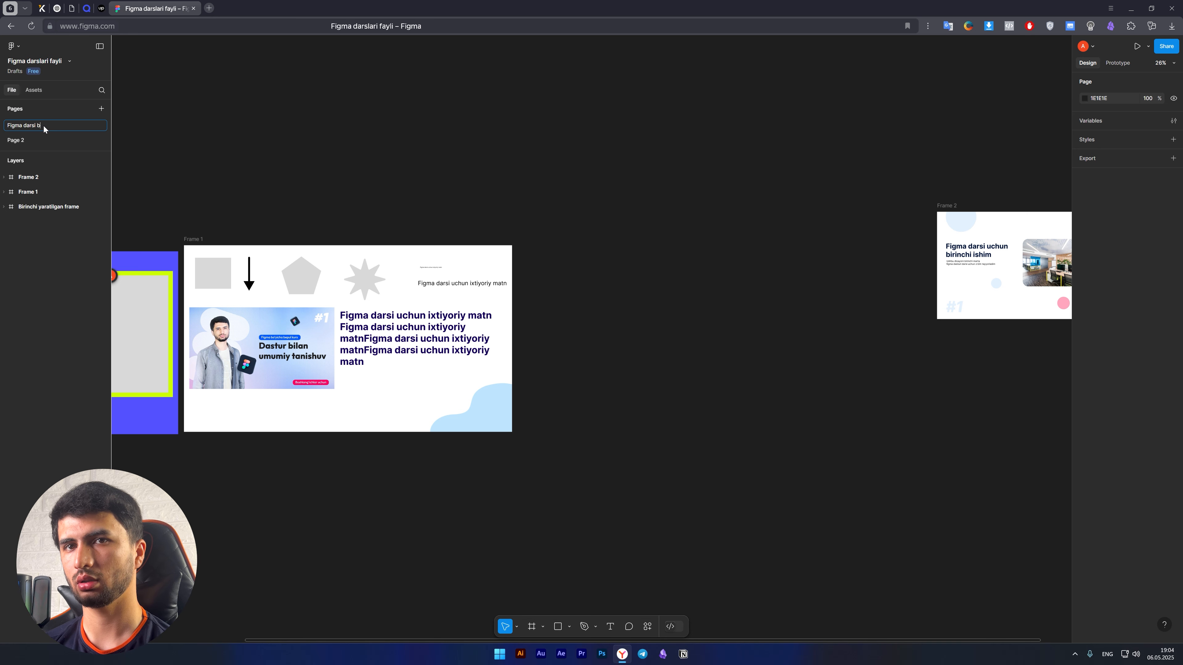
{"action": "type", "text": "si birinchi fay"}
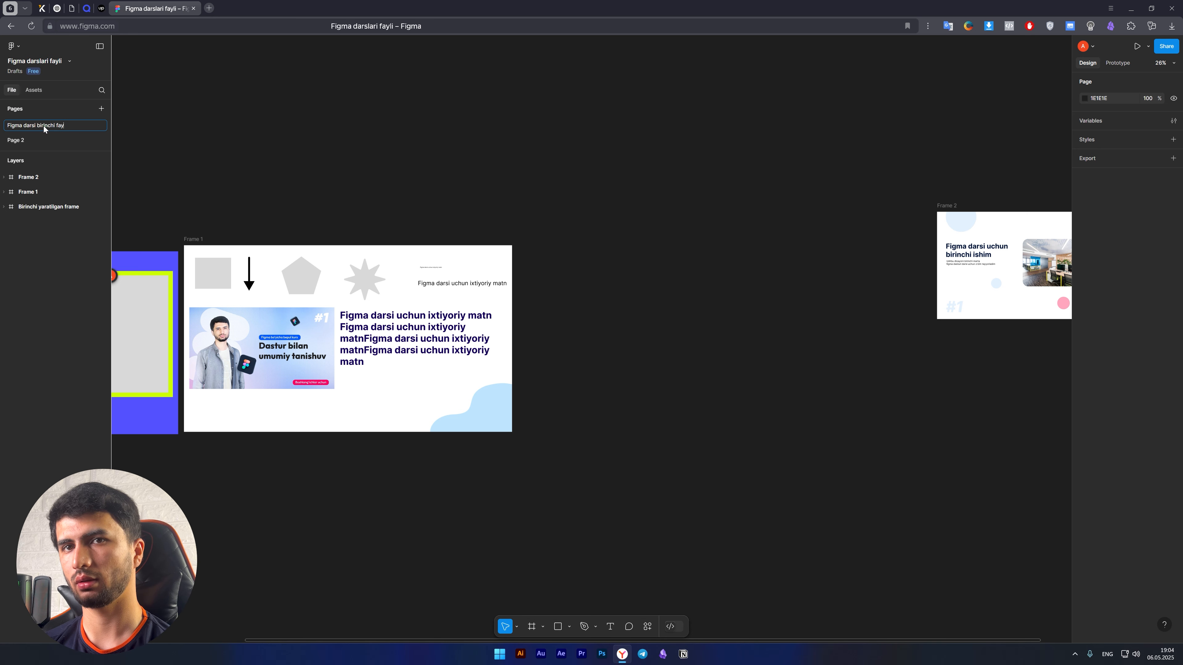
{"action": "type", "text": "l"}
{"action": "key", "text": "Return"}
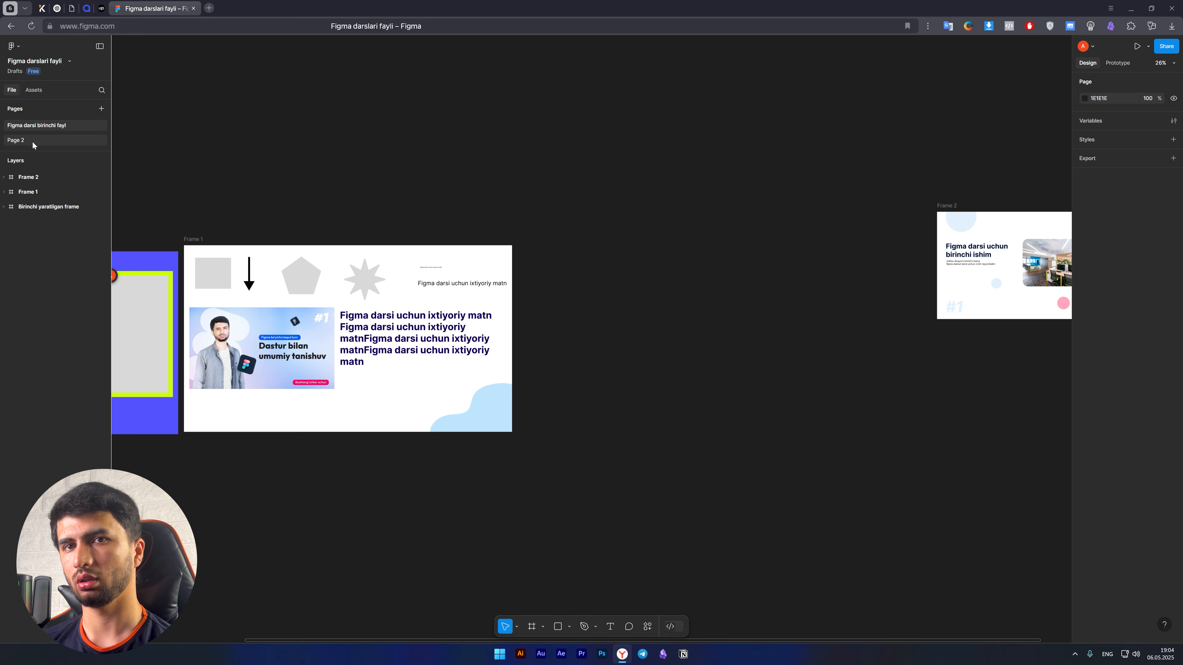
Switch to Page 2 and draw a frame about 641 × 606 on its empty canvas.
{"action": "left_click", "coordinate": [32, 141]}
{"action": "left_click", "coordinate": [40, 127]}
{"action": "left_click", "coordinate": [38, 140]}
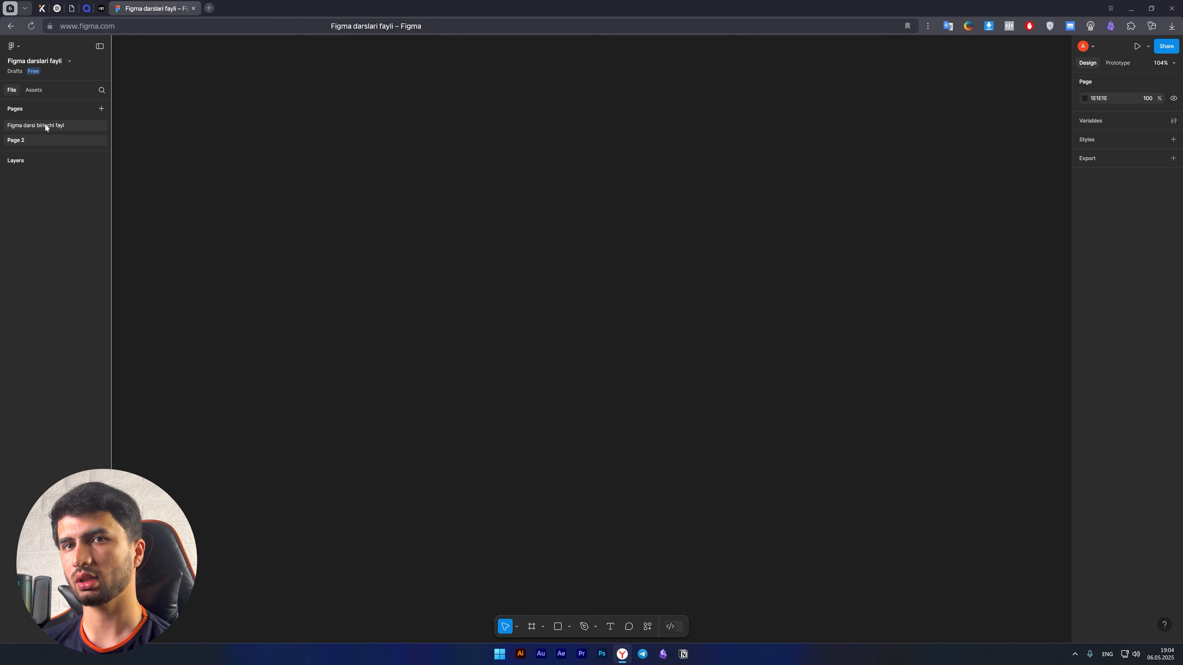
{"action": "key", "text": "f"}
{"action": "left_click_drag", "start_coordinate": [317, 168], "coordinate": [625, 459]}
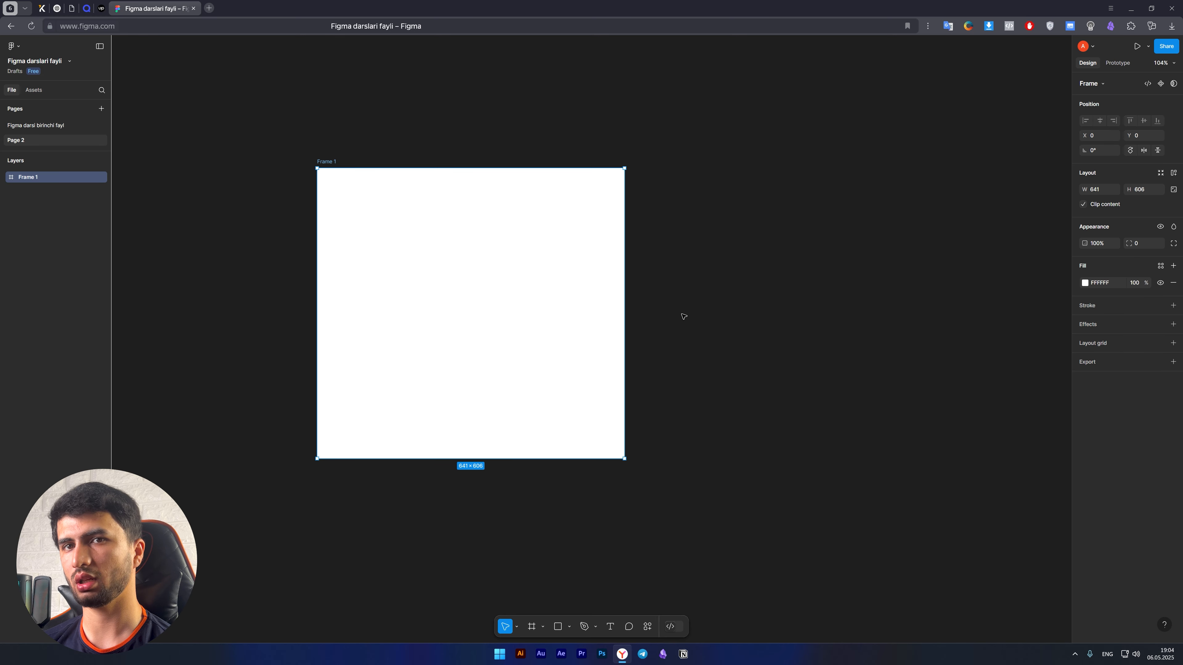
Compare the contents of the two pages and return to "Figma darsi birinchi fayl".
{"action": "left_click", "coordinate": [28, 124]}
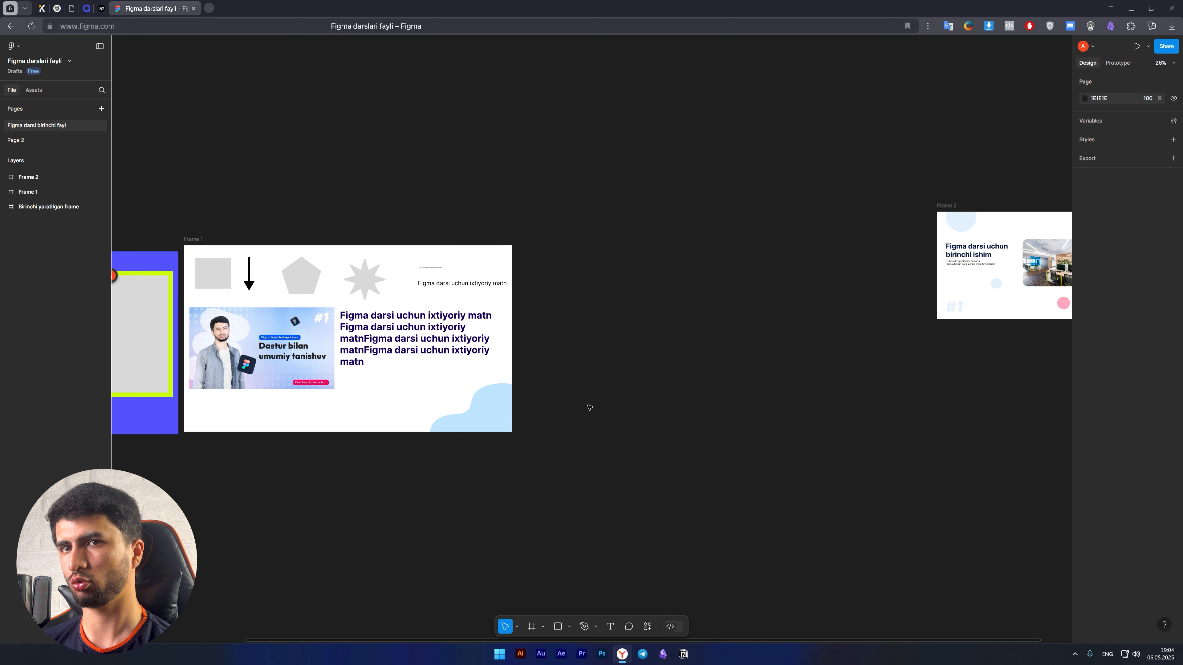
{"action": "left_click", "coordinate": [15, 141]}
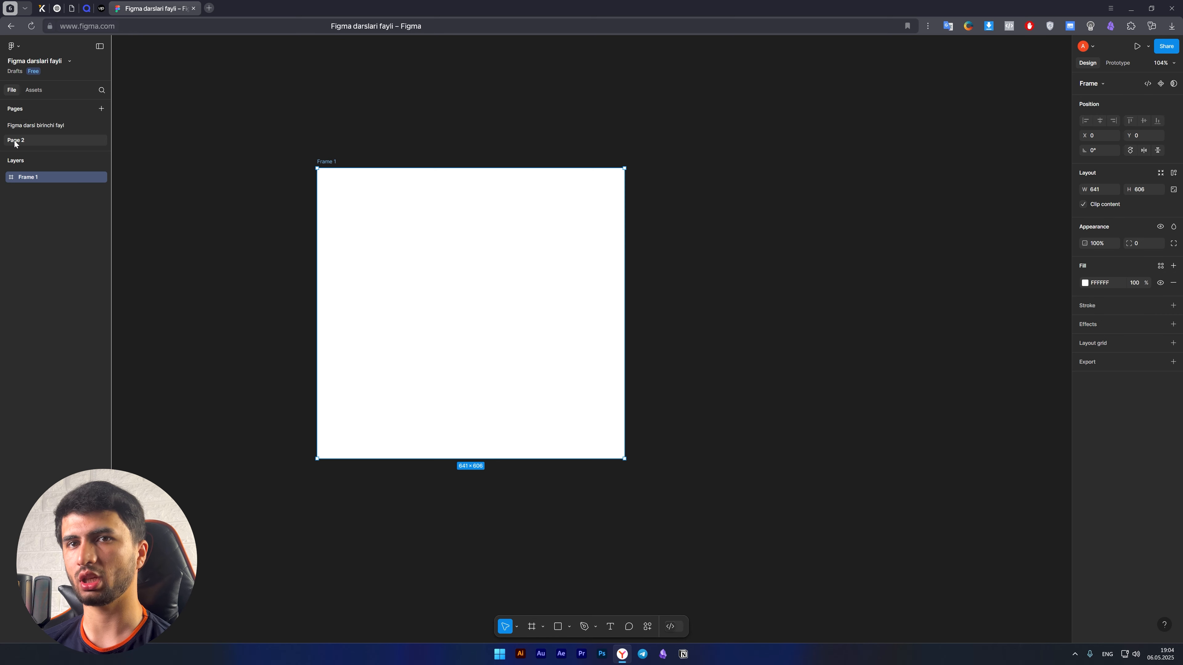
{"action": "left_click", "coordinate": [27, 126]}
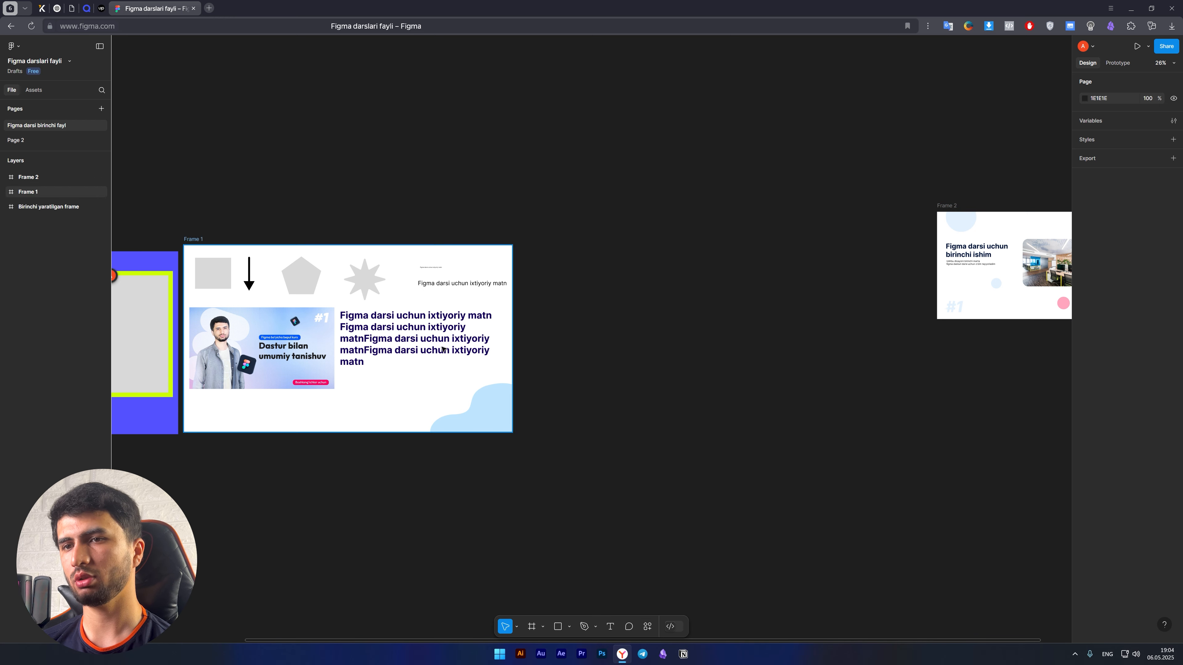
Inspect the Frame 2 design by selecting its elements, including the office image, and clear the selection.
{"action": "scroll", "coordinate": [437, 354], "scroll_direction": "down", "scroll_amount": 5}
{"action": "scroll", "coordinate": [726, 298], "scroll_direction": "up", "scroll_amount": 10}
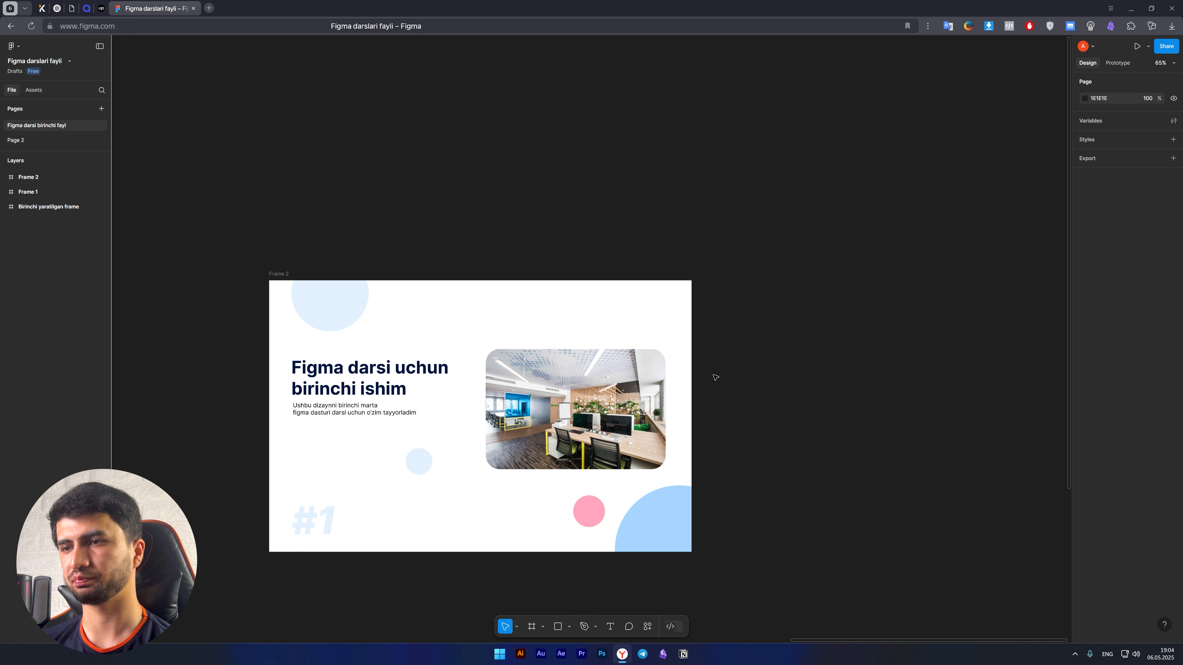
{"action": "left_click_drag", "start_coordinate": [739, 410], "coordinate": [781, 333]}
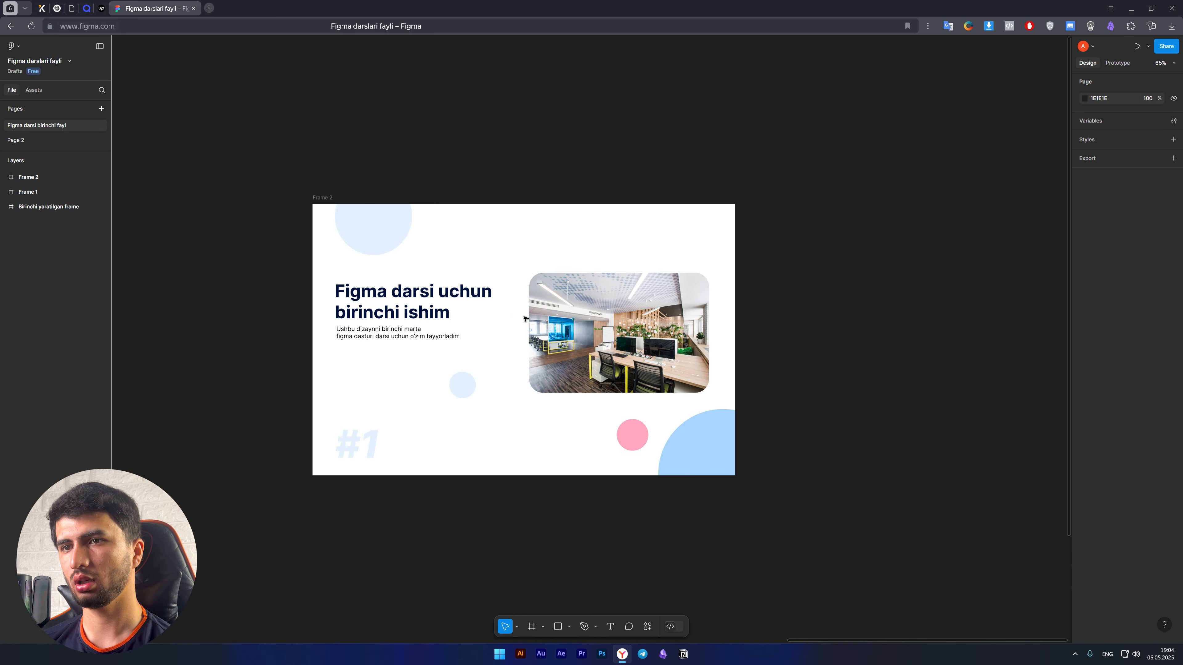
{"action": "left_click", "coordinate": [422, 308]}
{"action": "left_click", "coordinate": [652, 344]}
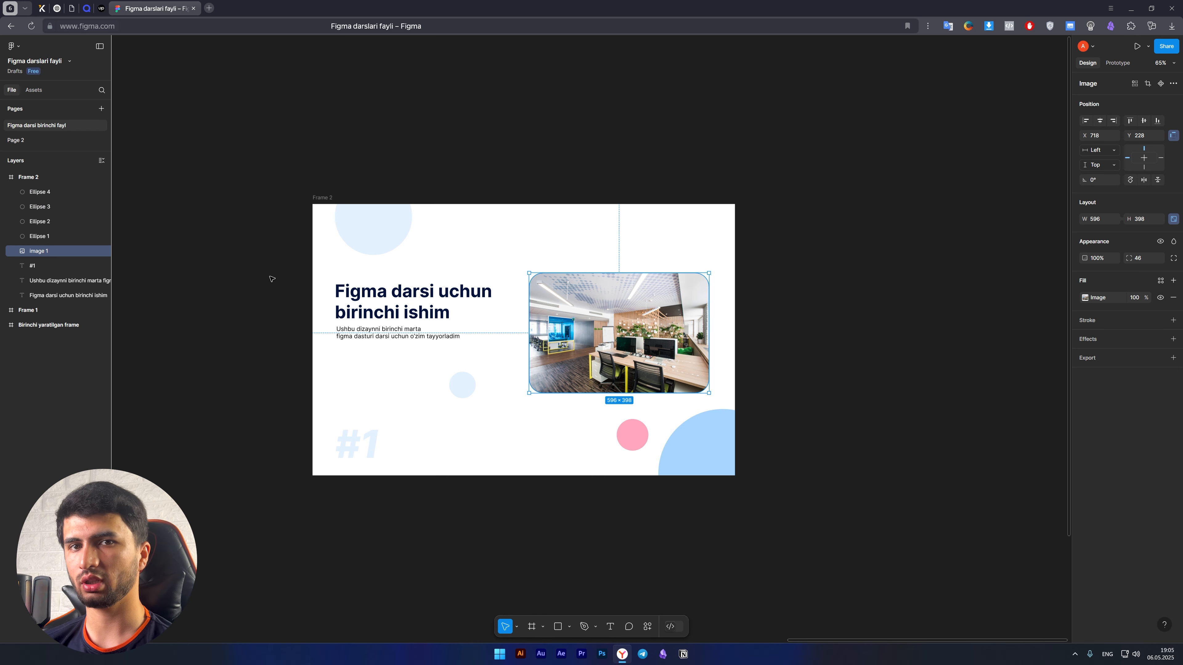
{"action": "left_click", "coordinate": [396, 264]}
Draw a new frame about 1400 × 793 directly below Frame 2, matching its width.
{"action": "left_click_drag", "start_coordinate": [517, 362], "coordinate": [340, 335]}
{"action": "scroll", "coordinate": [367, 416], "scroll_direction": "down", "scroll_amount": 1}
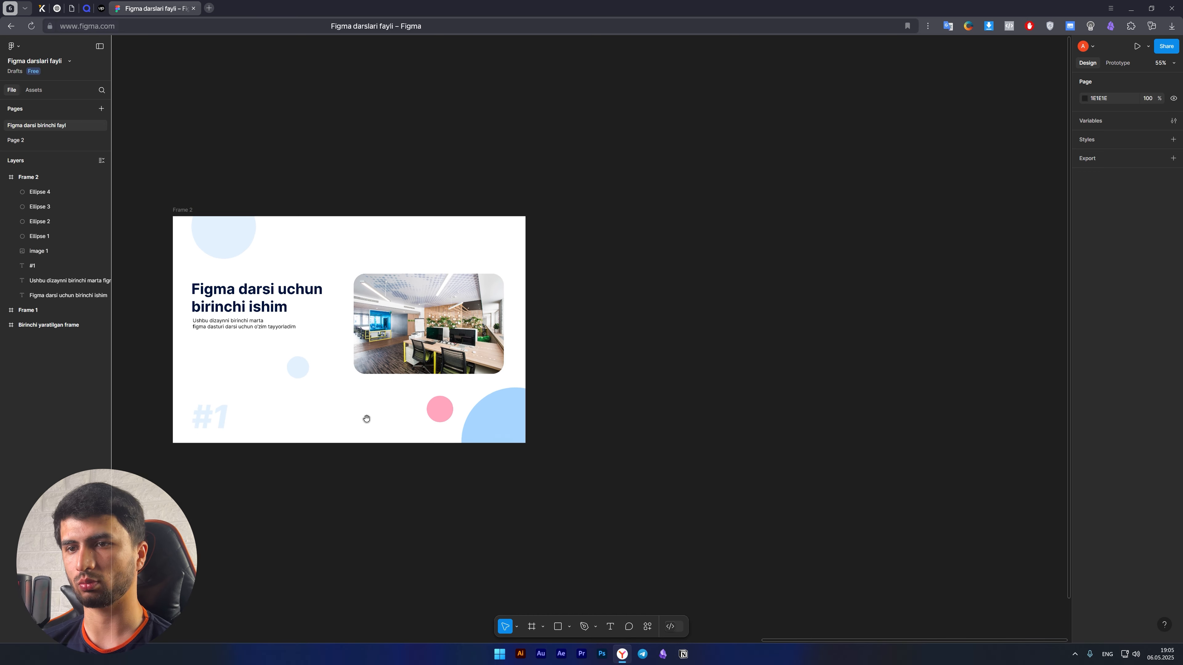
{"action": "left_click_drag", "start_coordinate": [367, 417], "coordinate": [561, 341]}
{"action": "key", "text": "f"}
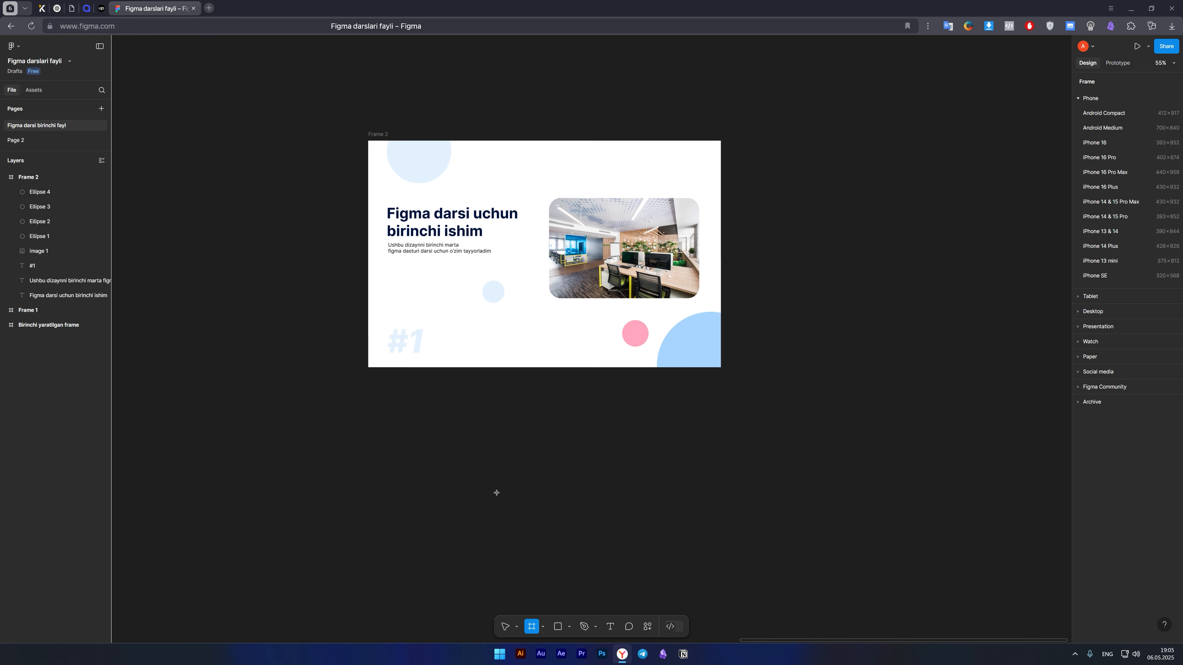
{"action": "mouse_move", "coordinate": [368, 391]}
{"action": "left_mouse_down"}
{"action": "mouse_move", "coordinate": [742, 571]}
{"action": "mouse_move", "coordinate": [719, 517]}
{"action": "mouse_move", "coordinate": [721, 590]}
{"action": "left_mouse_up"}
{"action": "left_click_drag", "start_coordinate": [796, 502], "coordinate": [785, 334]}
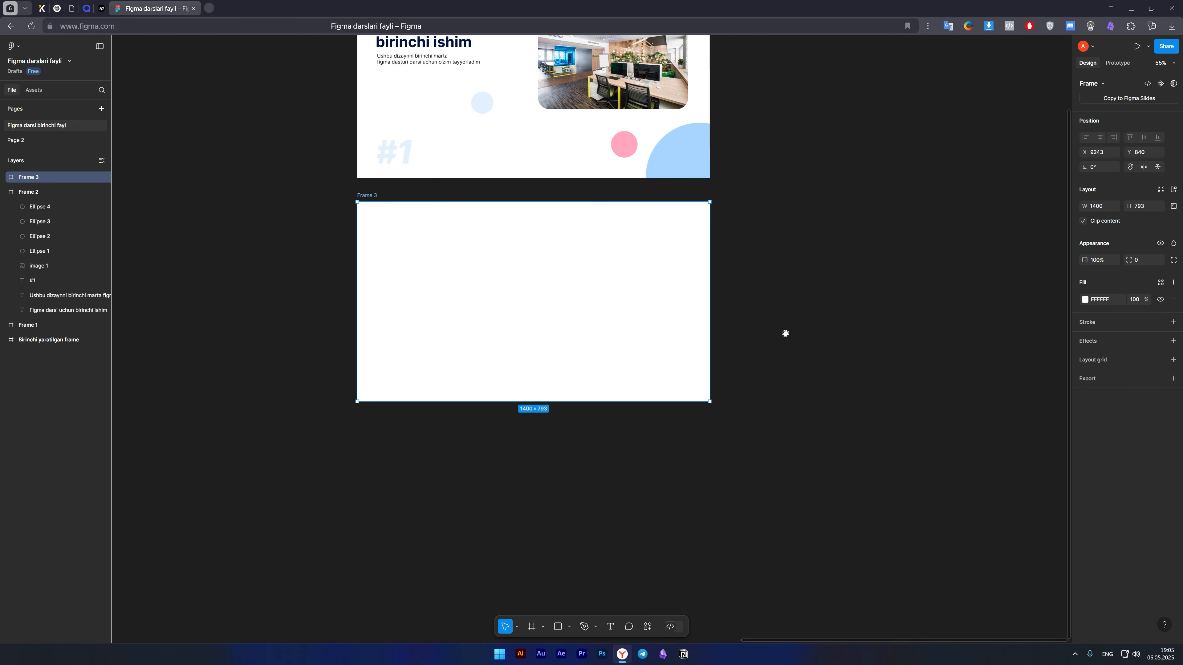
Draw a rectangle about 324 × 273 in the upper middle of the new empty frame.
{"action": "scroll", "coordinate": [563, 367], "scroll_direction": "up", "scroll_amount": 1}
{"action": "scroll", "coordinate": [549, 299], "scroll_direction": "up", "scroll_amount": 5}
{"action": "scroll", "coordinate": [517, 425], "scroll_direction": "down", "scroll_amount": 1}
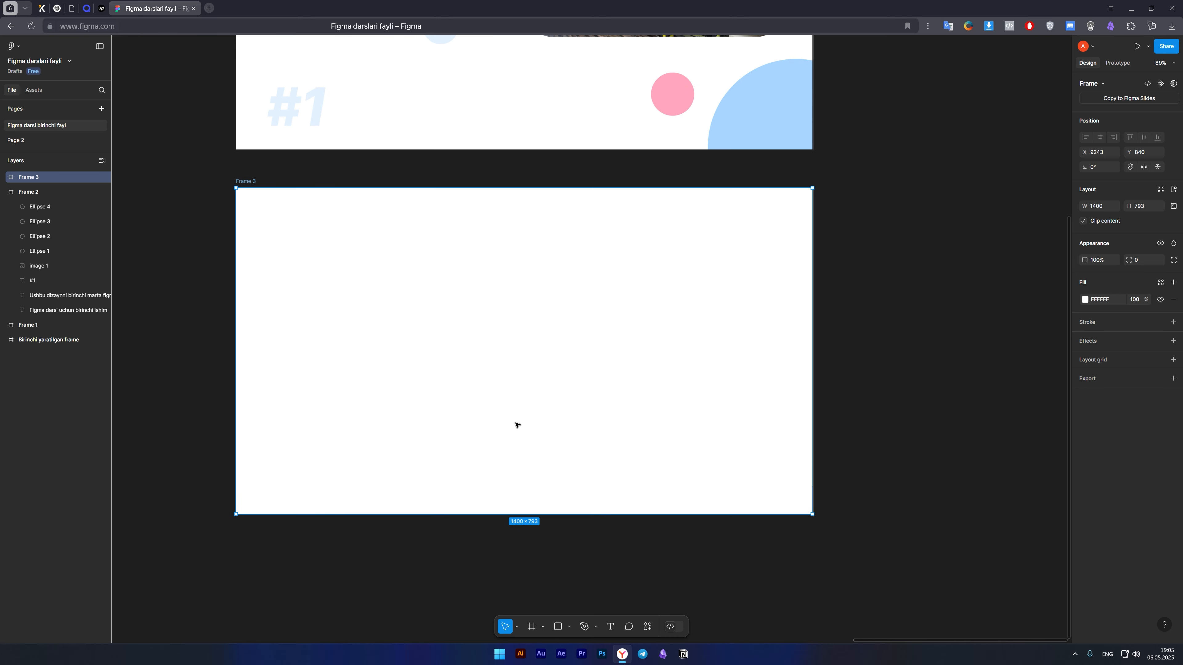
{"action": "scroll", "coordinate": [517, 425], "scroll_direction": "up", "scroll_amount": 1}
{"action": "scroll", "coordinate": [517, 425], "scroll_direction": "down", "scroll_amount": 2}
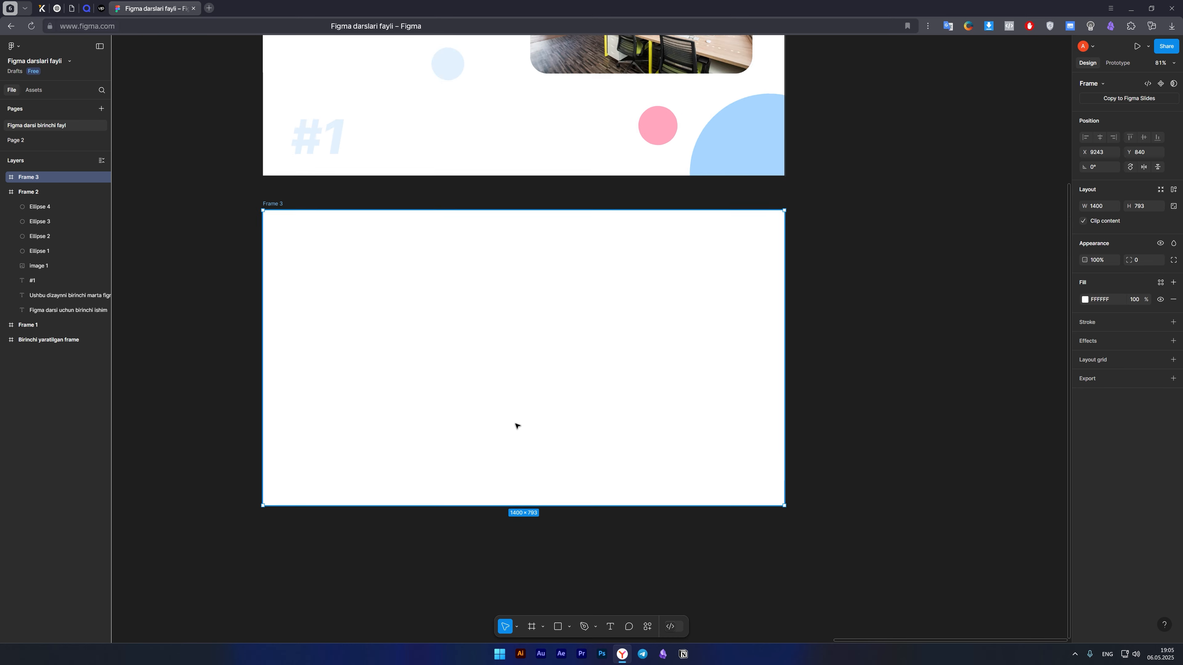
{"action": "scroll", "coordinate": [515, 422], "scroll_direction": "up", "scroll_amount": 1}
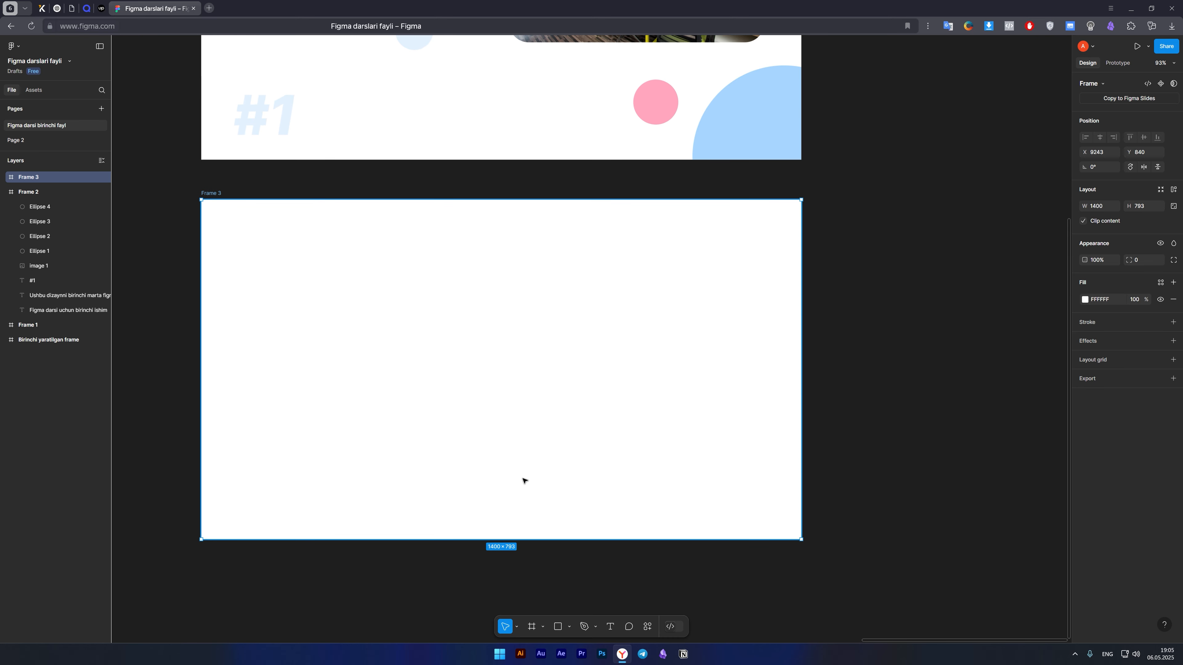
{"action": "key", "text": "r"}
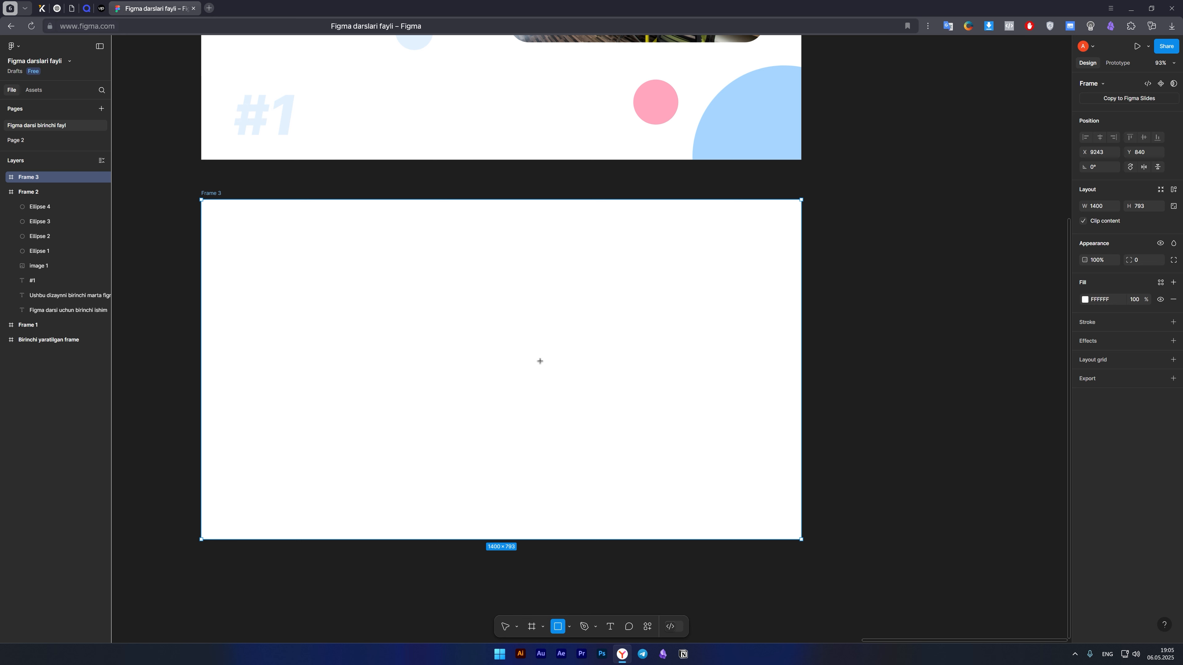
{"action": "left_click_drag", "start_coordinate": [540, 361], "coordinate": [401, 244]}
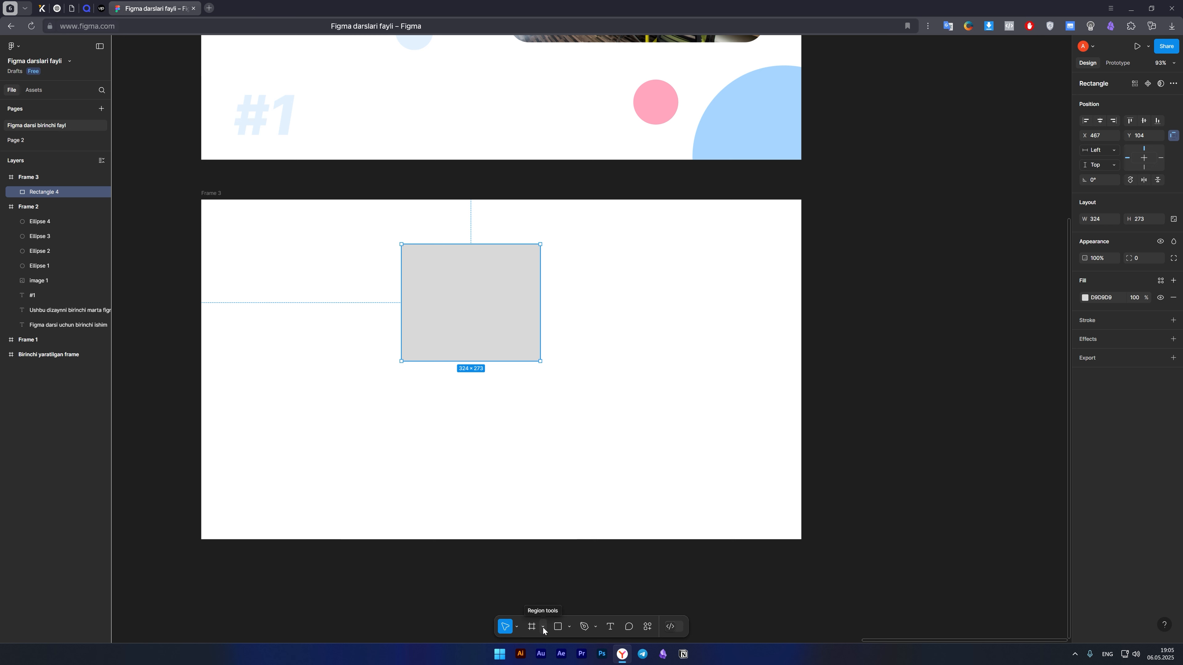
Review the options offered by the region, move and shape tools, and clear the rectangle's selection.
{"action": "left_click", "coordinate": [542, 628]}
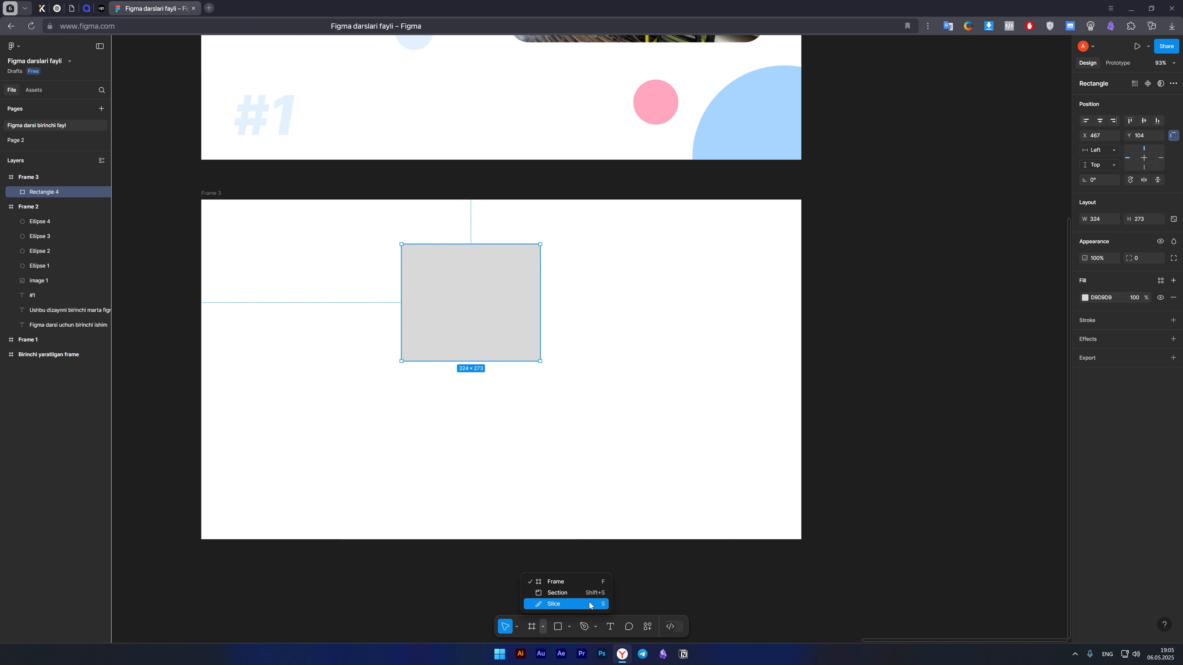
{"action": "left_click", "coordinate": [542, 628]}
{"action": "left_click", "coordinate": [517, 627]}
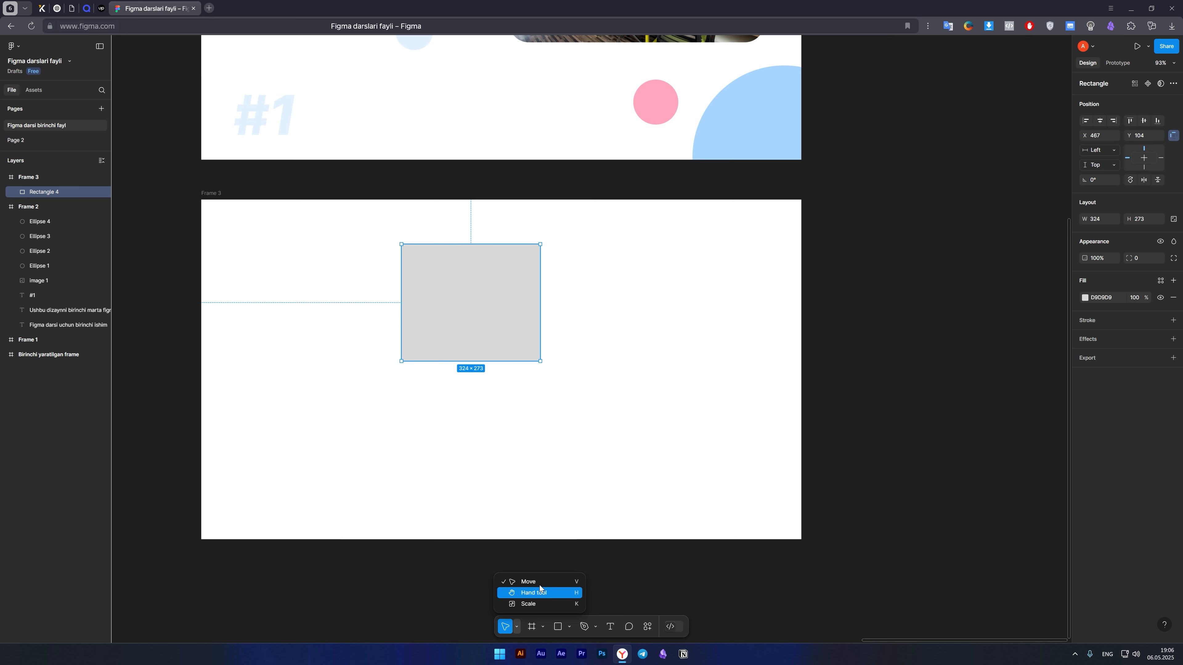
{"action": "left_click", "coordinate": [568, 627]}
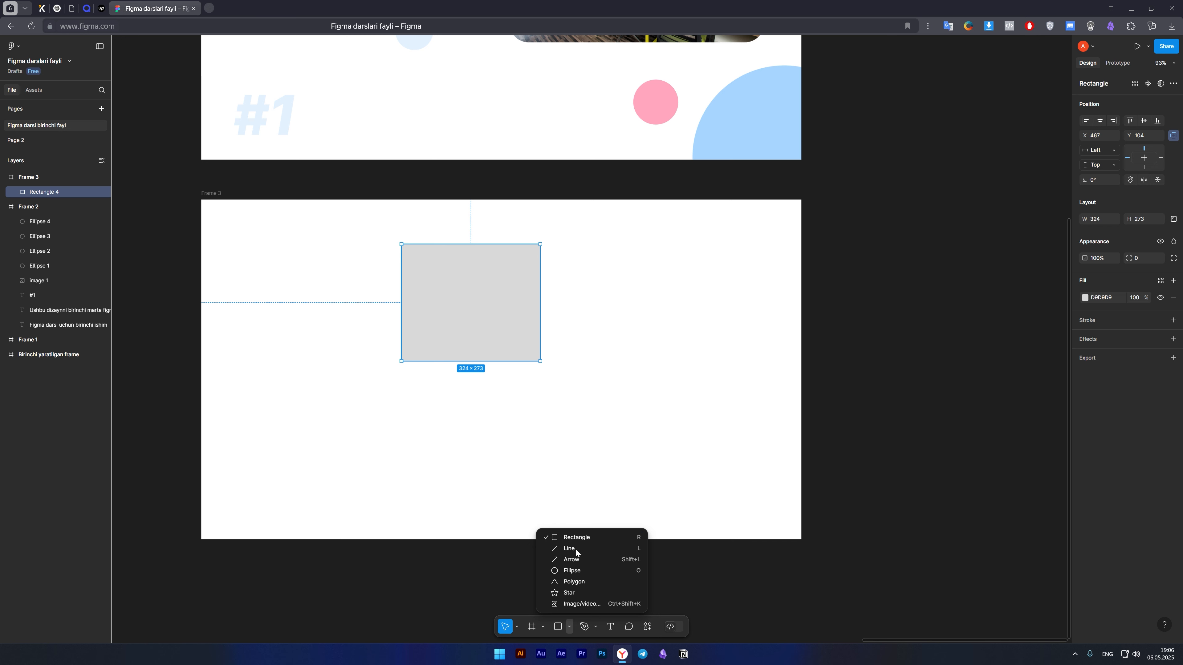
{"action": "left_click", "coordinate": [488, 345]}
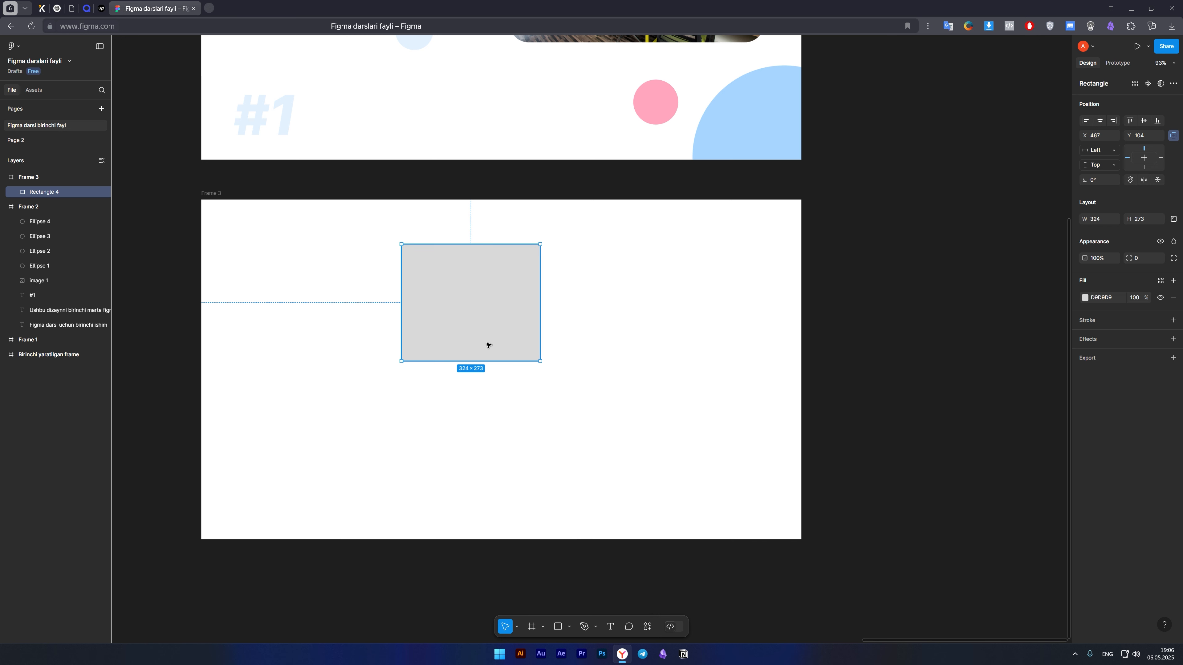
{"action": "left_click", "coordinate": [500, 440]}
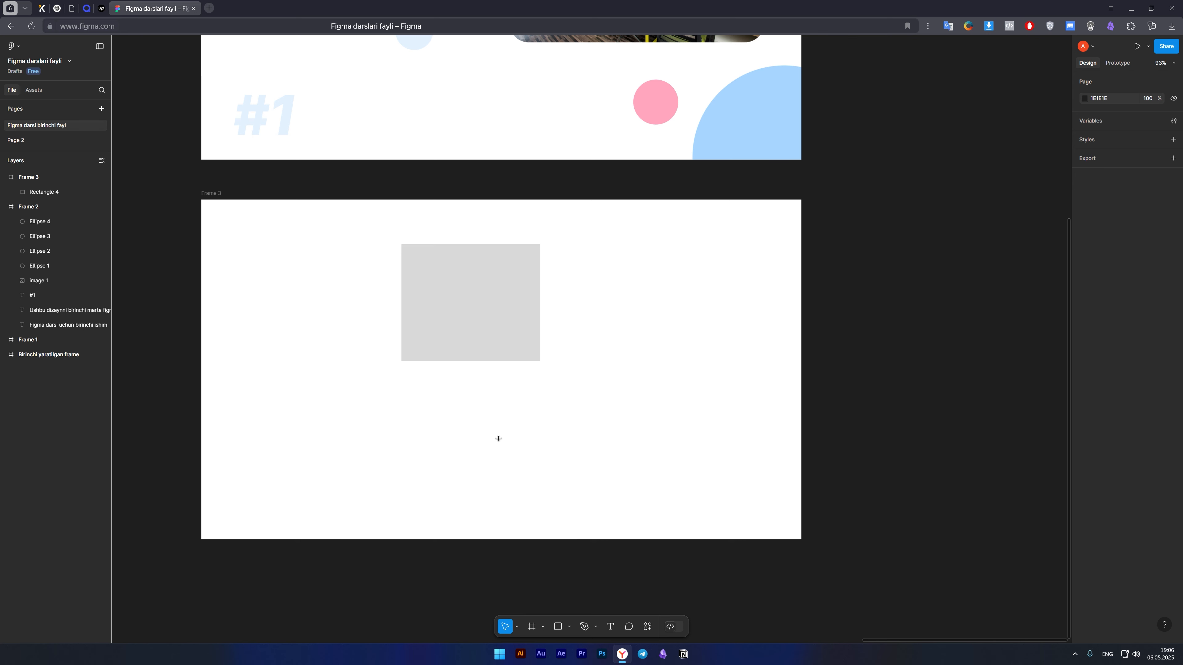
Draw a circle about 448 × 448 beside the grey rectangle in Frame 3 and delete it.
{"action": "key", "text": "o"}
{"action": "left_click_drag", "start_coordinate": [580, 235], "coordinate": [772, 427]}
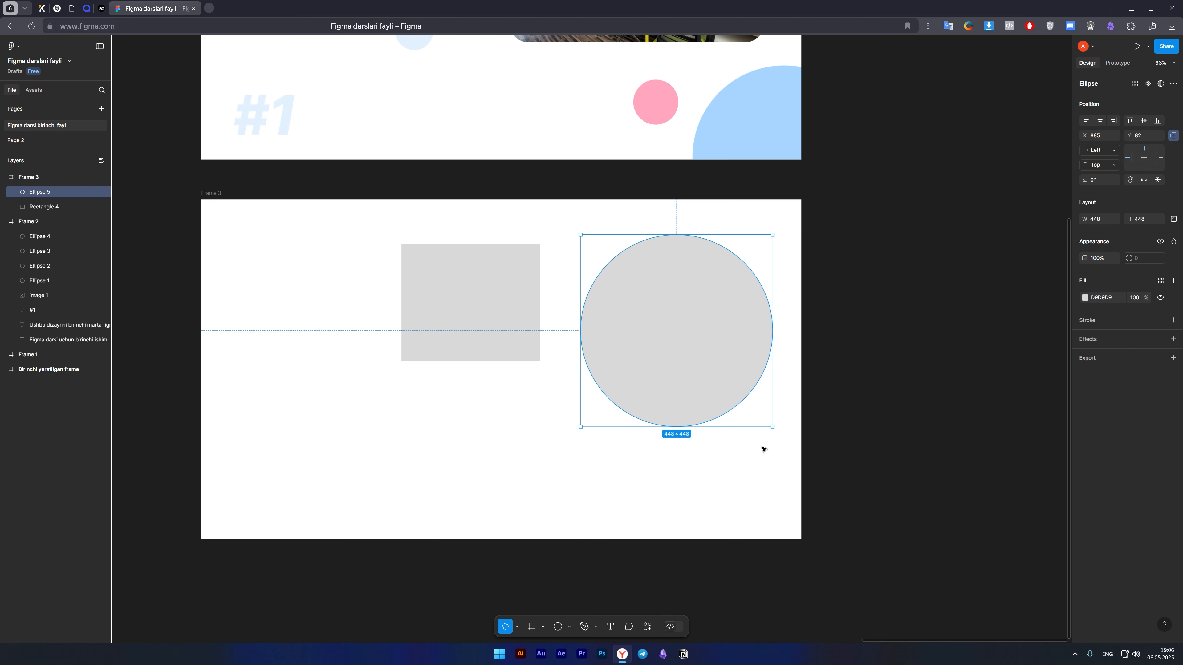
{"action": "key", "text": "Delete"}
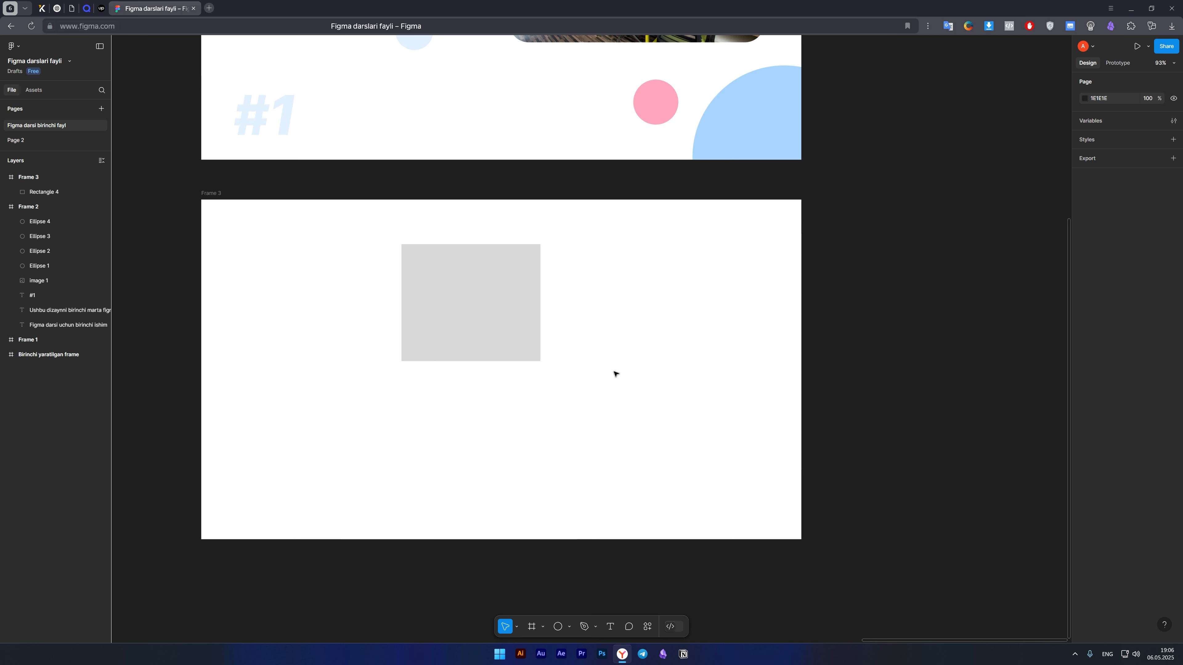
Change the grey rectangle's fill in Frame 3 to bright blue 0099FF and clear the selection.
{"action": "left_click", "coordinate": [502, 330]}
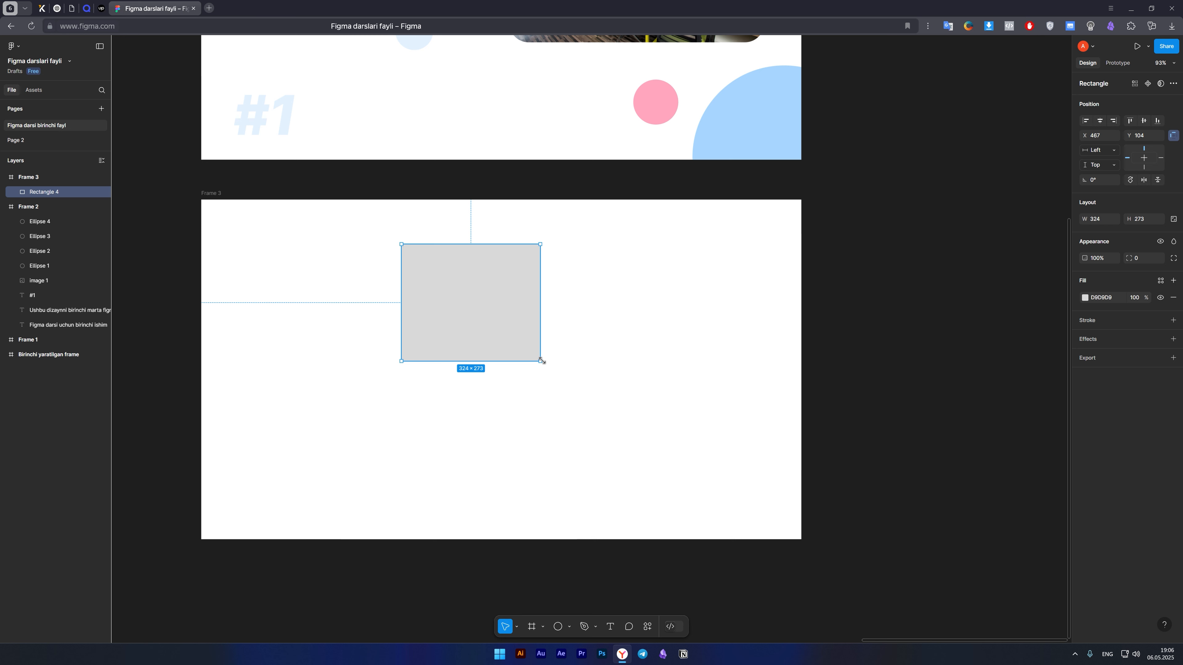
{"action": "left_click", "coordinate": [584, 399]}
{"action": "left_click_drag", "start_coordinate": [583, 399], "coordinate": [610, 395]}
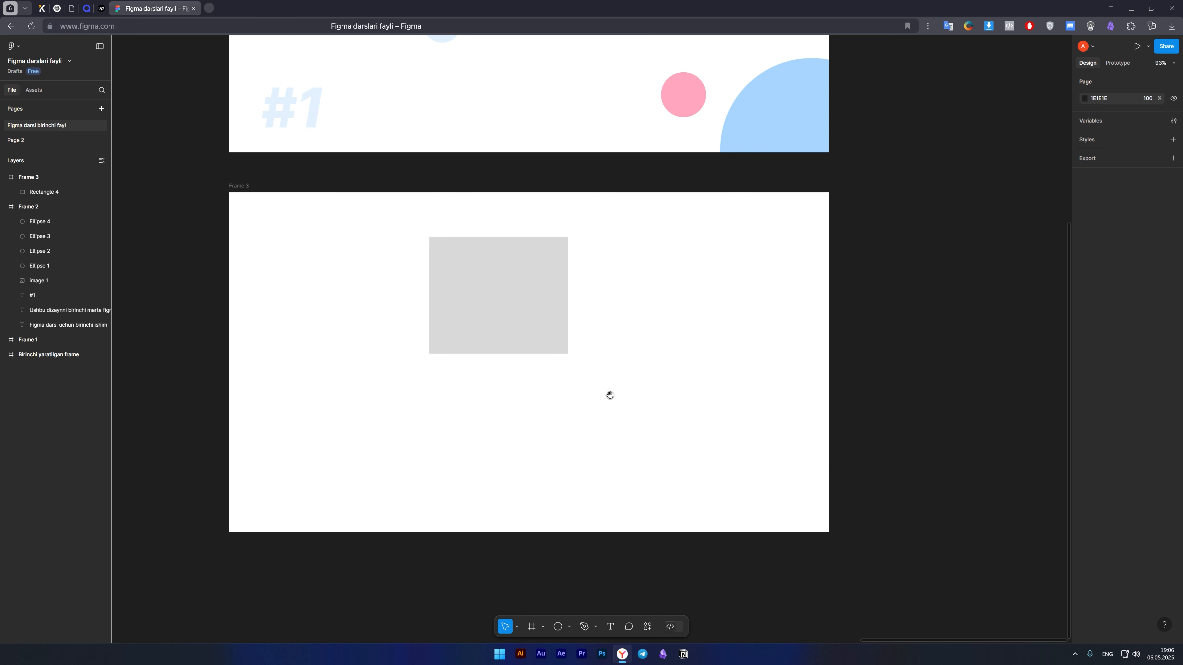
{"action": "left_click", "coordinate": [494, 345]}
{"action": "left_click", "coordinate": [1085, 298]}
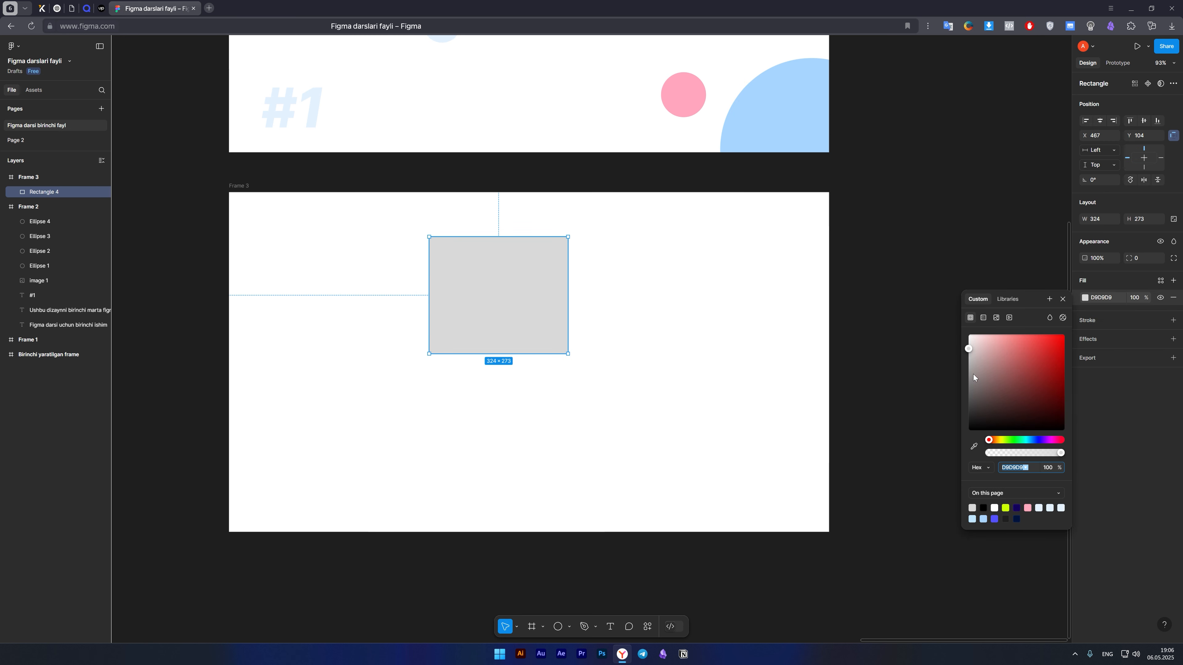
{"action": "mouse_move", "coordinate": [1035, 344]}
{"action": "left_mouse_down"}
{"action": "mouse_move", "coordinate": [1049, 337]}
{"action": "mouse_move", "coordinate": [1050, 352]}
{"action": "left_mouse_up"}
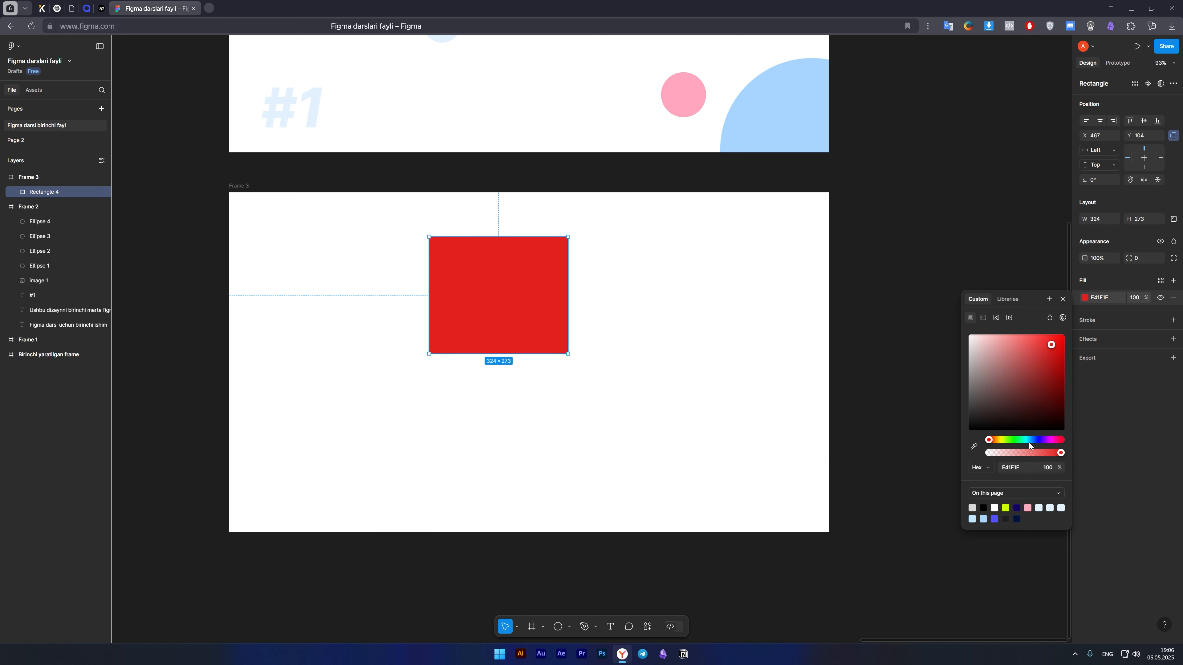
{"action": "left_click_drag", "start_coordinate": [1019, 436], "coordinate": [1030, 438]}
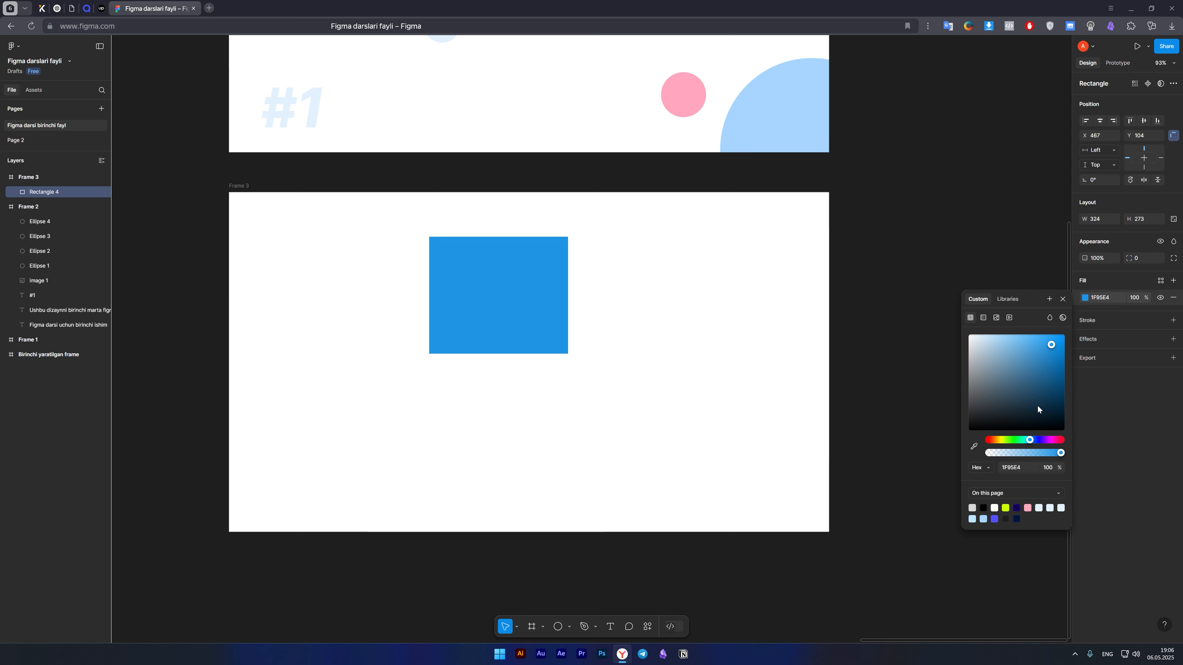
{"action": "left_click_drag", "start_coordinate": [1050, 345], "coordinate": [1064, 335]}
{"action": "left_click", "coordinate": [589, 378]}
Duplicate the blue rectangle to its lower right and change the copy's fill to red FF5757.
{"action": "left_click_drag", "start_coordinate": [476, 308], "coordinate": [582, 400]}
{"action": "left_click", "coordinate": [1084, 297]}
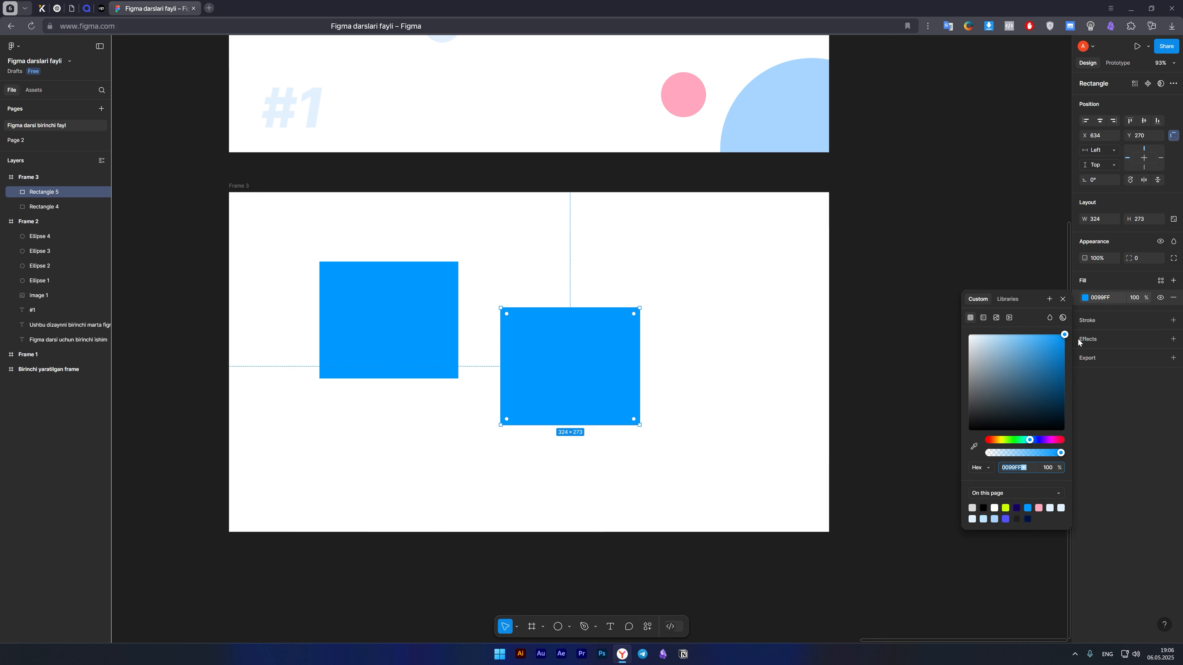
{"action": "left_click_drag", "start_coordinate": [1052, 439], "coordinate": [975, 445]}
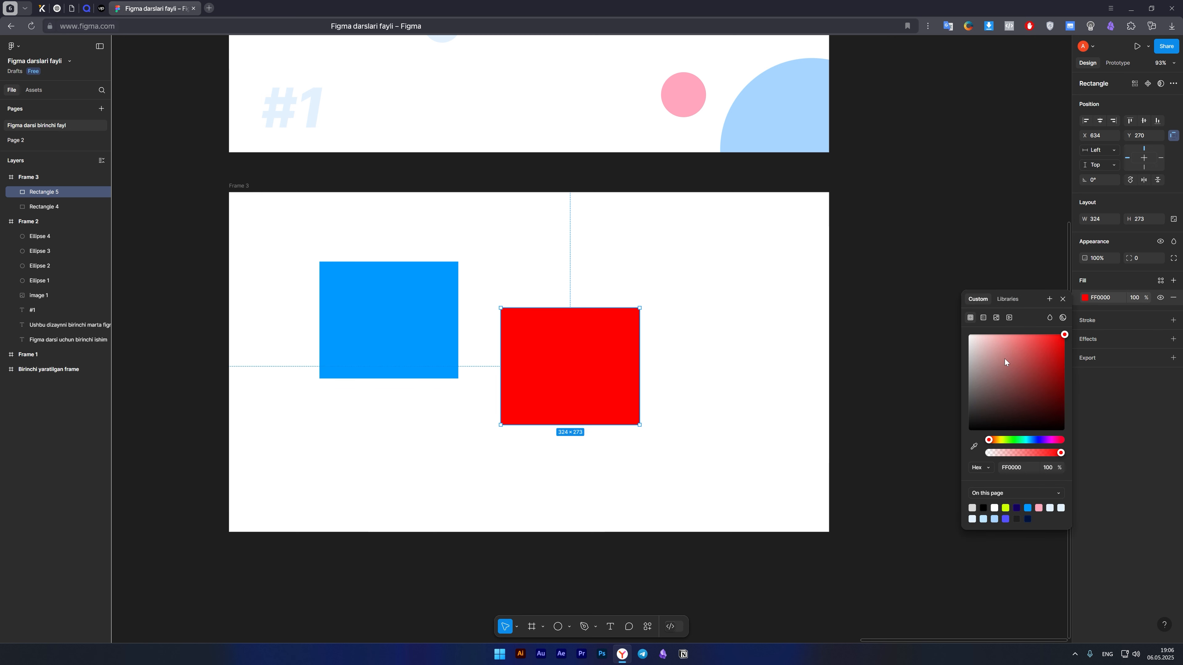
{"action": "left_click_drag", "start_coordinate": [1004, 359], "coordinate": [1032, 334]}
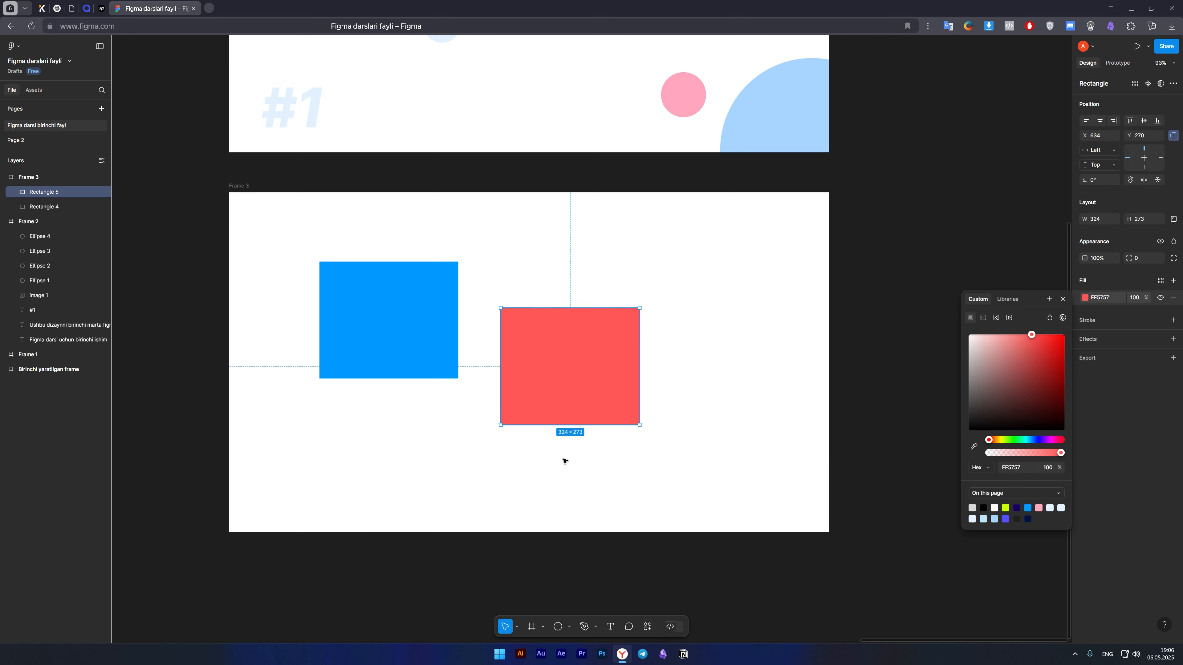
{"action": "key", "text": "Escape"}
Move the blue rectangle to about X 423, Y 180, partly behind the red one, and check the overlap by selecting each.
{"action": "scroll", "coordinate": [561, 459], "scroll_direction": "down", "scroll_amount": 2}
{"action": "left_click", "coordinate": [386, 277]}
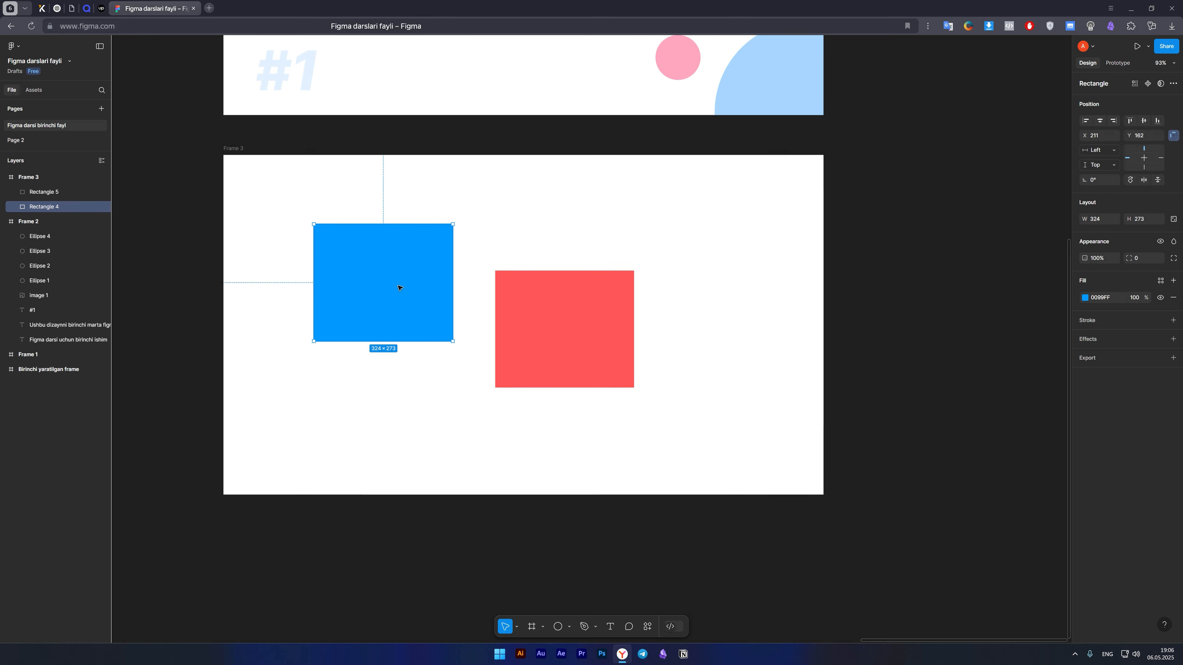
{"action": "left_click_drag", "start_coordinate": [400, 288], "coordinate": [471, 294]}
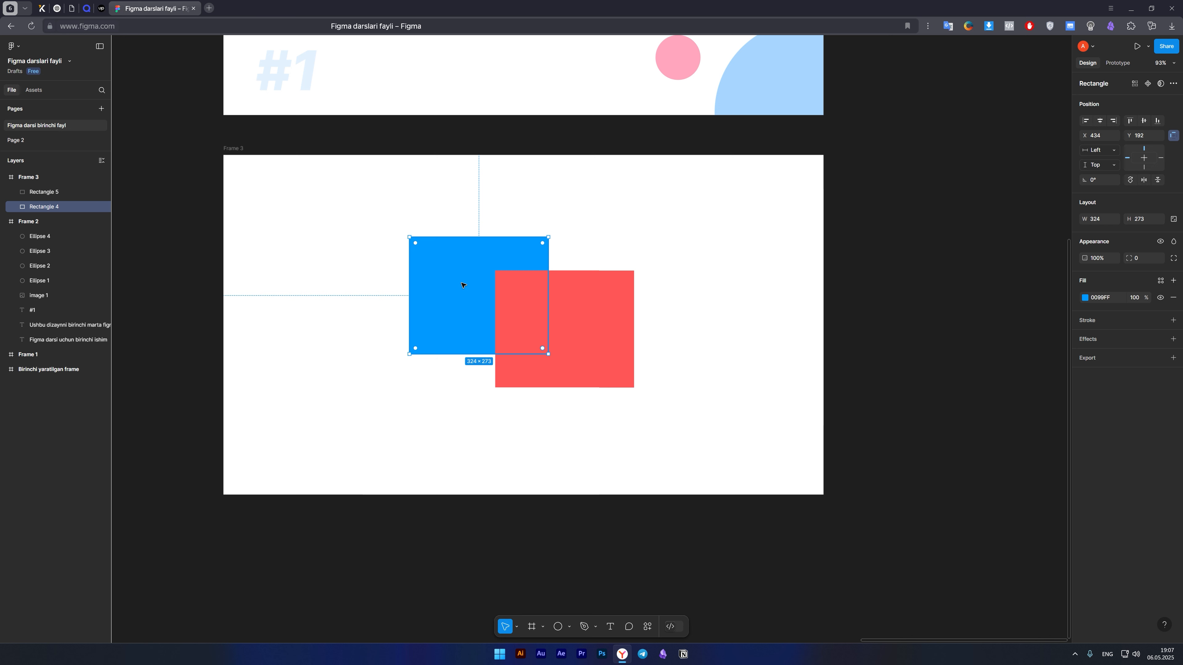
{"action": "left_click", "coordinate": [534, 306]}
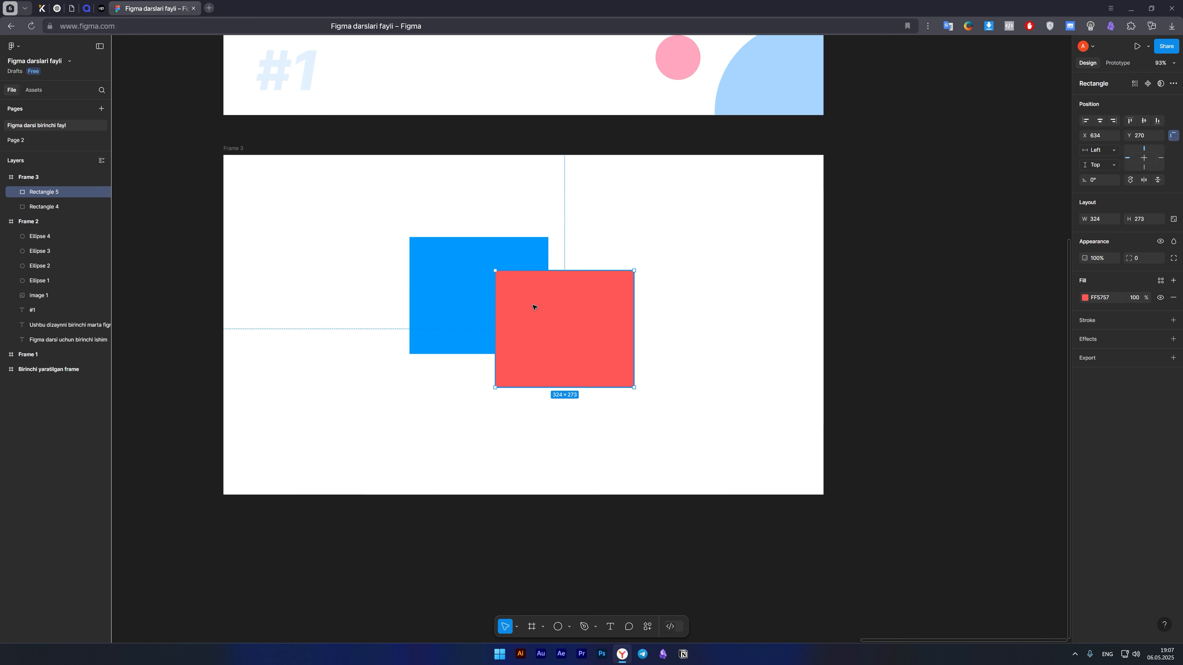
{"action": "left_click", "coordinate": [457, 296]}
{"action": "mouse_move", "coordinate": [456, 296]}
{"action": "left_mouse_down"}
{"action": "mouse_move", "coordinate": [478, 314]}
{"action": "mouse_move", "coordinate": [422, 277]}
{"action": "mouse_move", "coordinate": [452, 292]}
{"action": "left_mouse_up"}
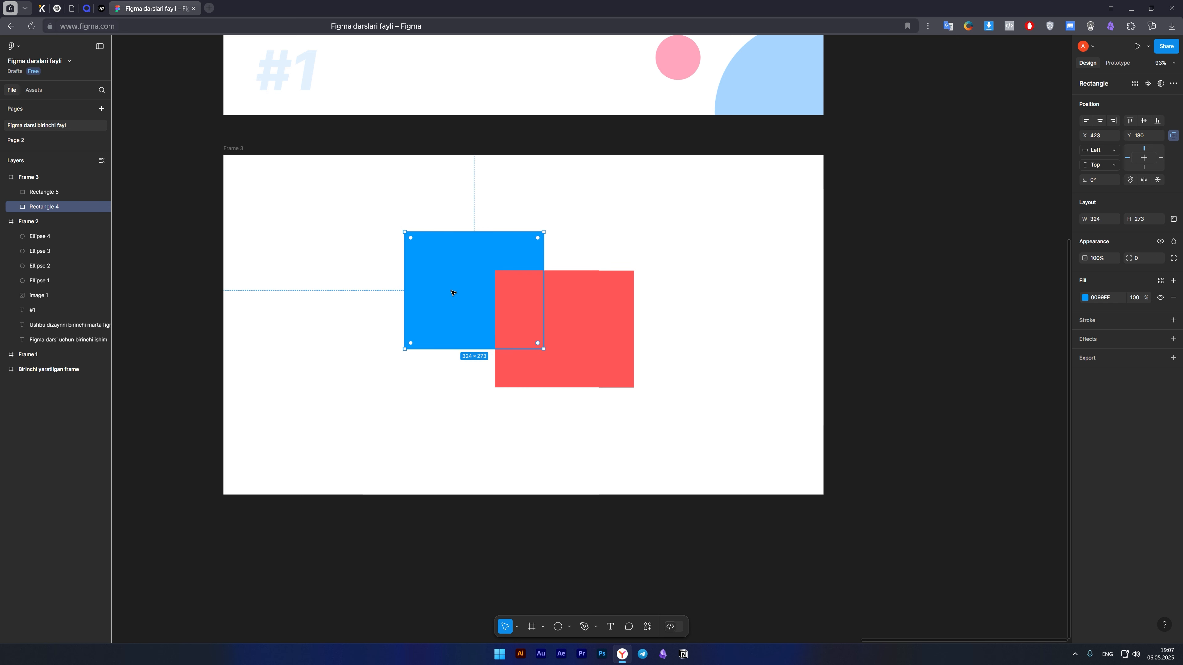
{"action": "left_click", "coordinate": [510, 308]}
{"action": "left_click", "coordinate": [529, 452]}
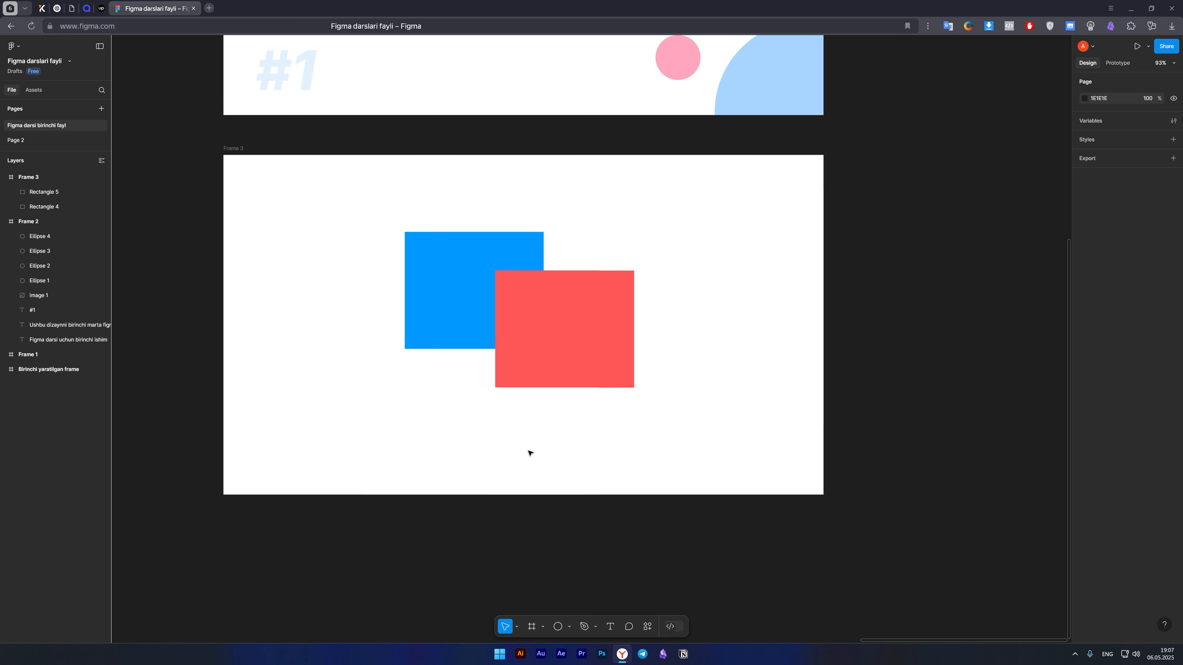
{"action": "left_click", "coordinate": [463, 306]}
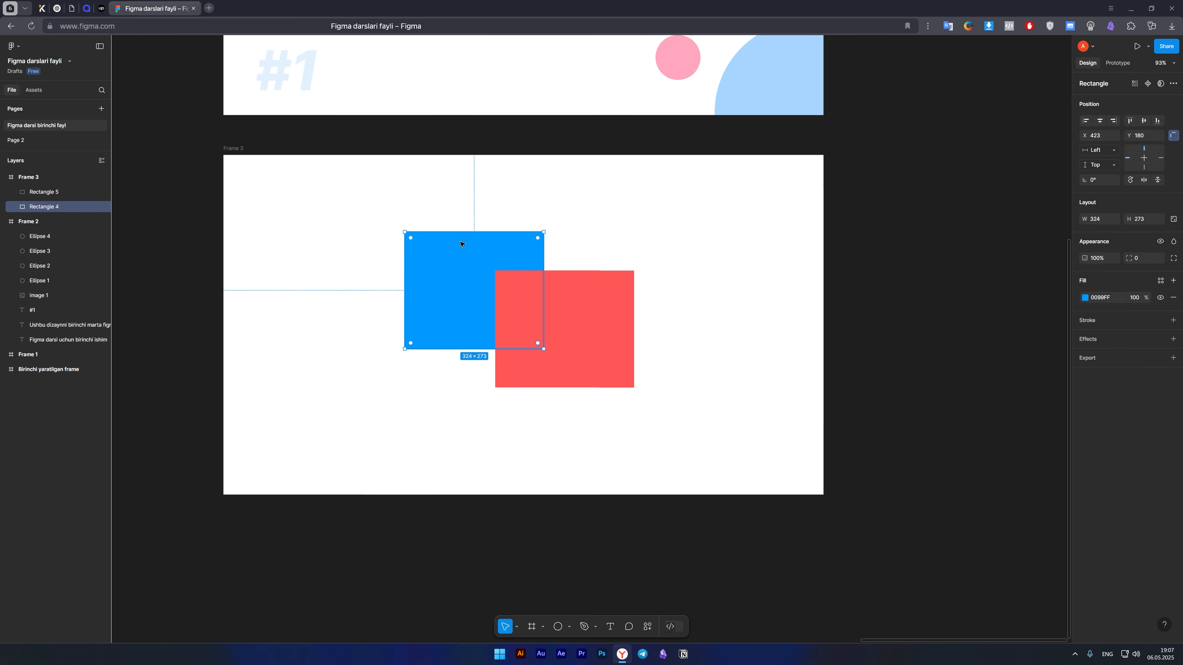
{"action": "left_click", "coordinate": [567, 303]}
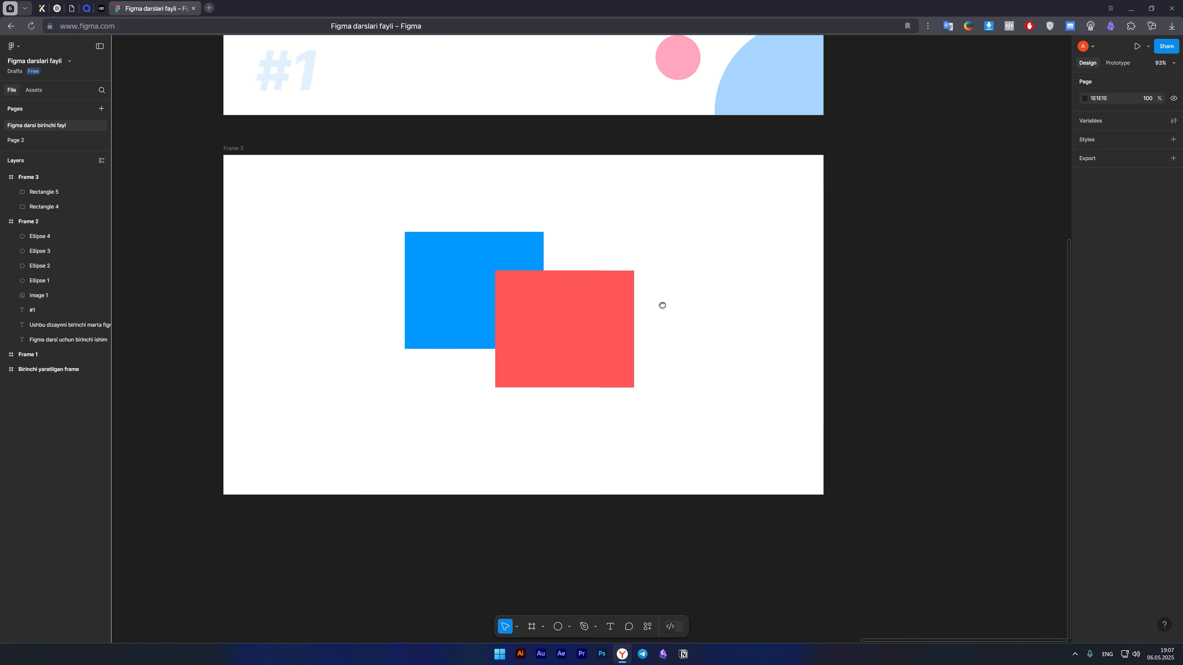
Add the text "Matn" in the empty area to the upper right of the rectangles in Frame 3.
{"action": "scroll", "coordinate": [660, 307], "scroll_direction": "right", "scroll_amount": 2}
{"action": "key", "text": "t"}
{"action": "left_click", "coordinate": [640, 230]}
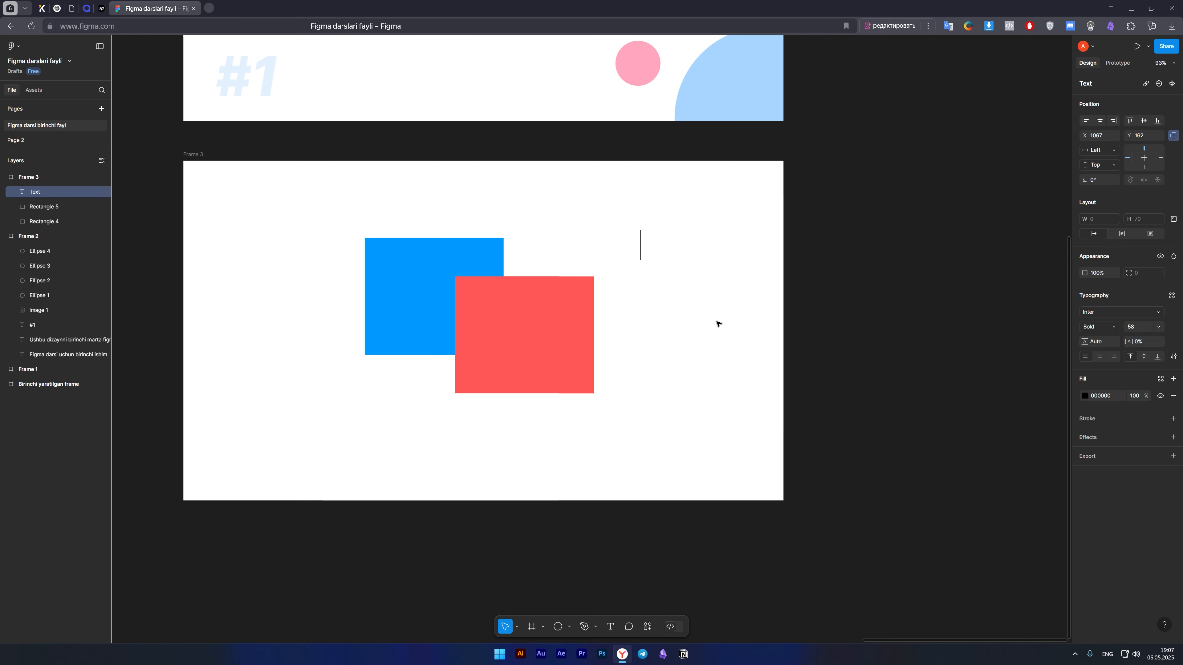
{"action": "type", "text": "F"}
{"action": "key", "text": "BackSpace"}
{"action": "type", "text": "Matn"}
{"action": "key", "text": "Escape"}
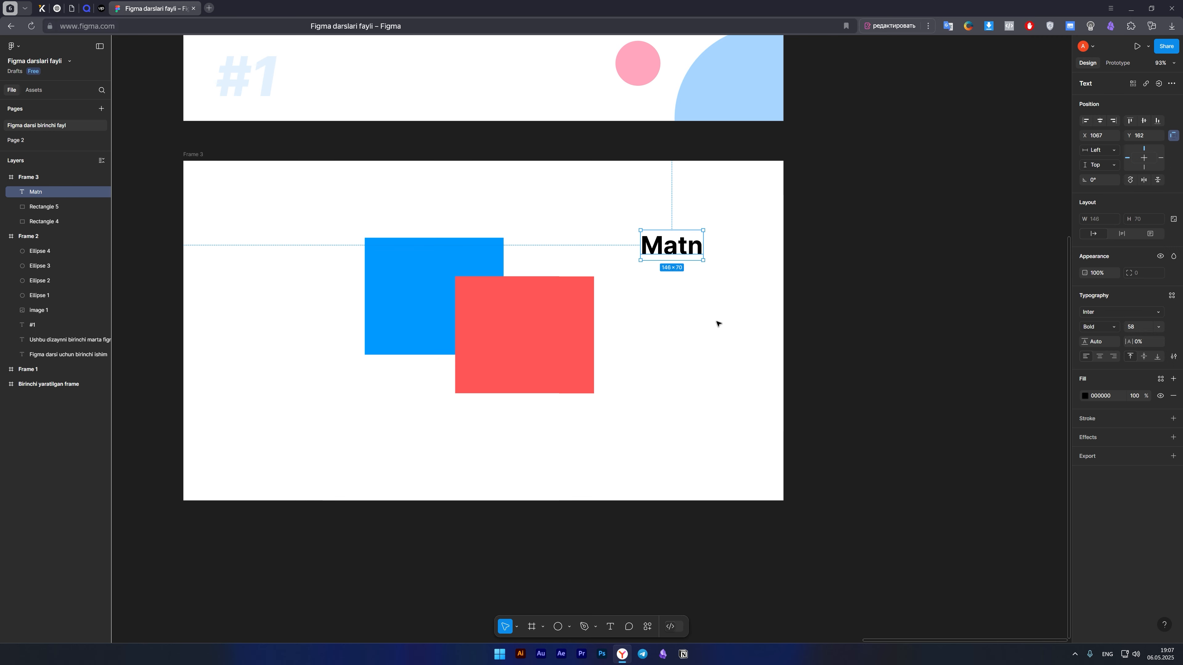
Move the "Matn" text over both rectangles and align the red rectangle's left edge with it at X 621.
{"action": "left_click_drag", "start_coordinate": [680, 246], "coordinate": [484, 281]}
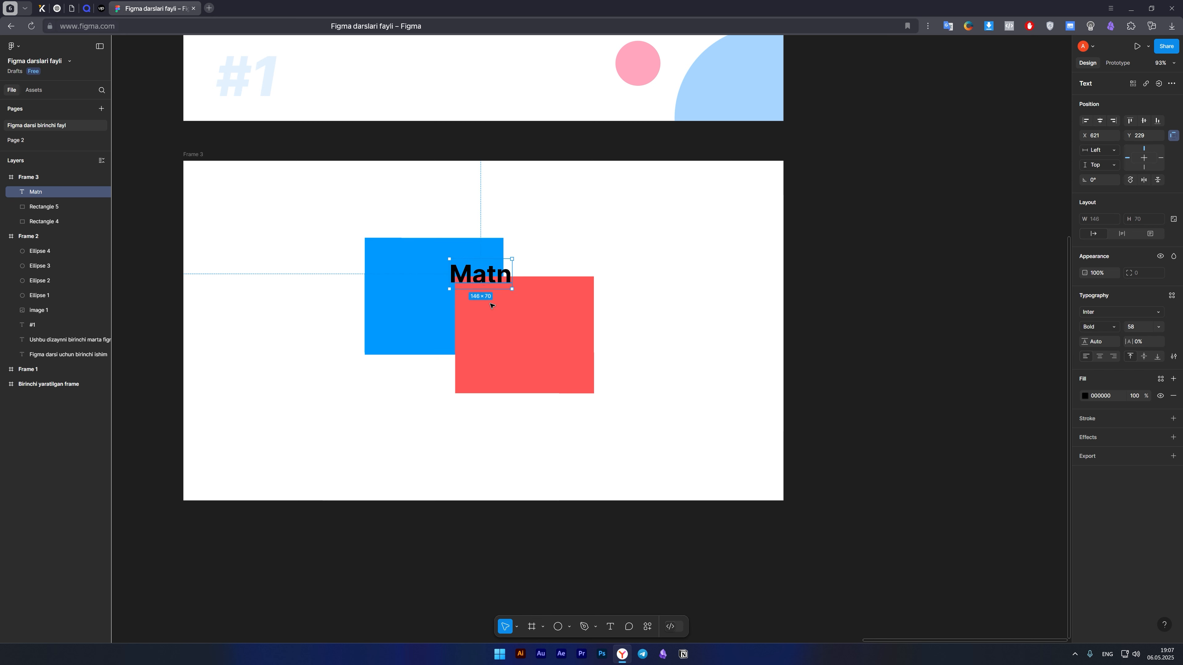
{"action": "left_click", "coordinate": [502, 324]}
{"action": "mouse_move", "coordinate": [512, 327]}
{"action": "left_mouse_down"}
{"action": "mouse_move", "coordinate": [523, 335]}
{"action": "mouse_move", "coordinate": [517, 319]}
{"action": "mouse_move", "coordinate": [507, 328]}
{"action": "left_mouse_up"}
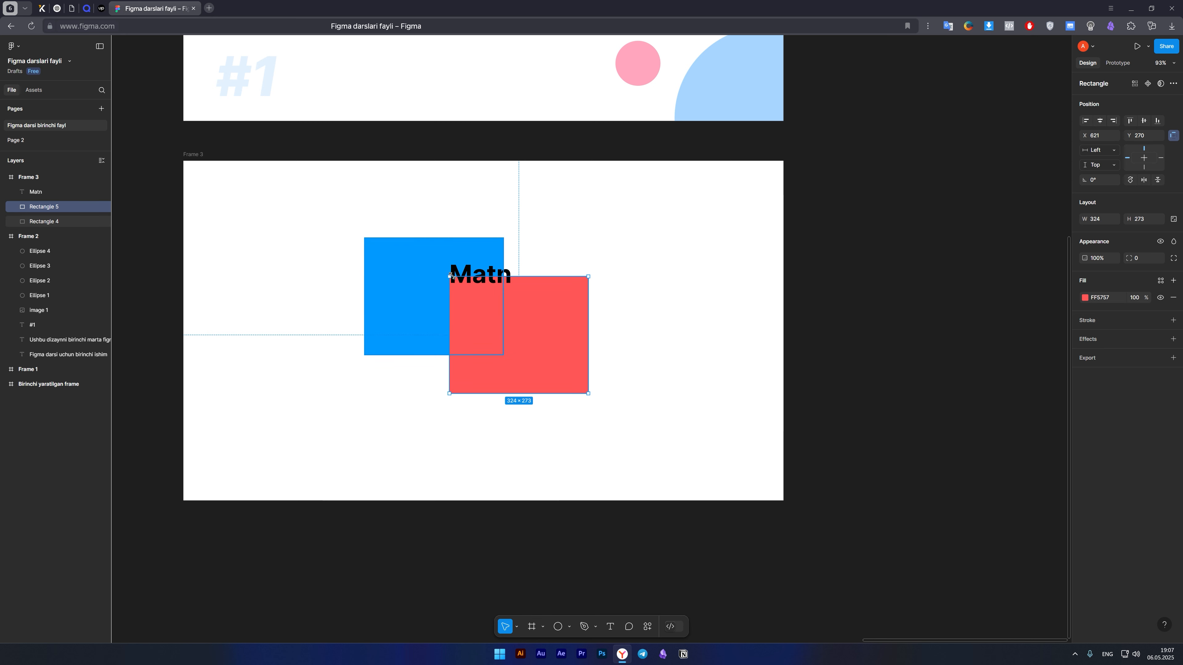
Examine the layer order in Frame 3 by selecting both rectangles, the "Matn" text and the frame itself.
{"action": "left_click", "coordinate": [425, 255]}
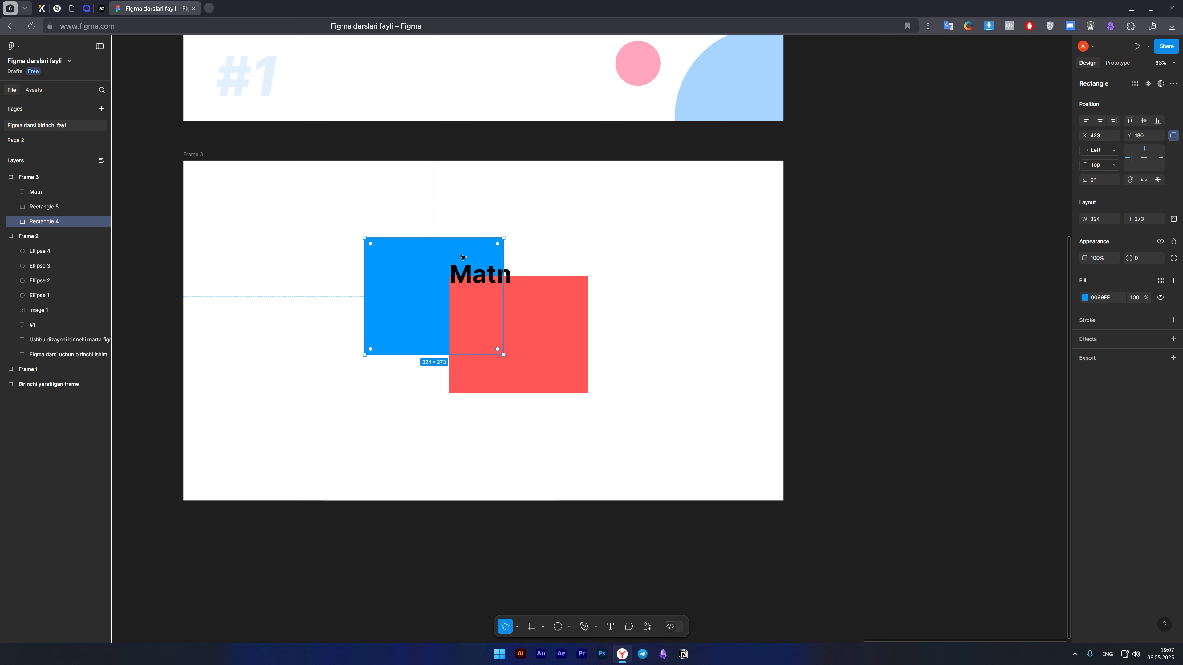
{"action": "left_click", "coordinate": [482, 278]}
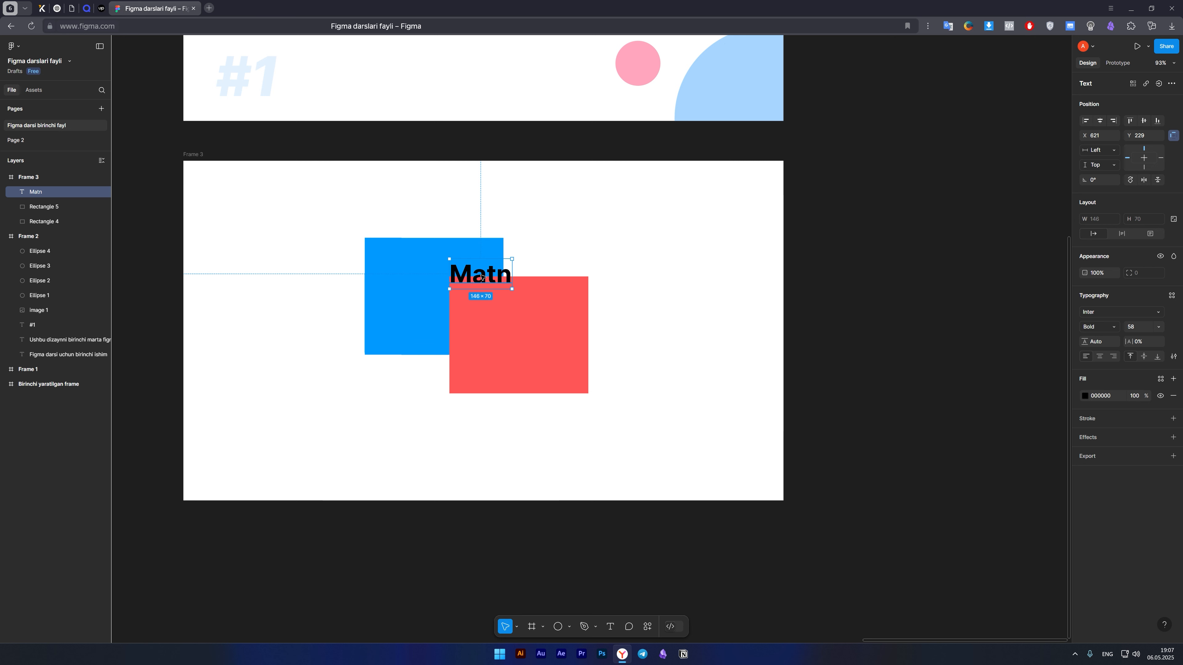
{"action": "left_click", "coordinate": [531, 364]}
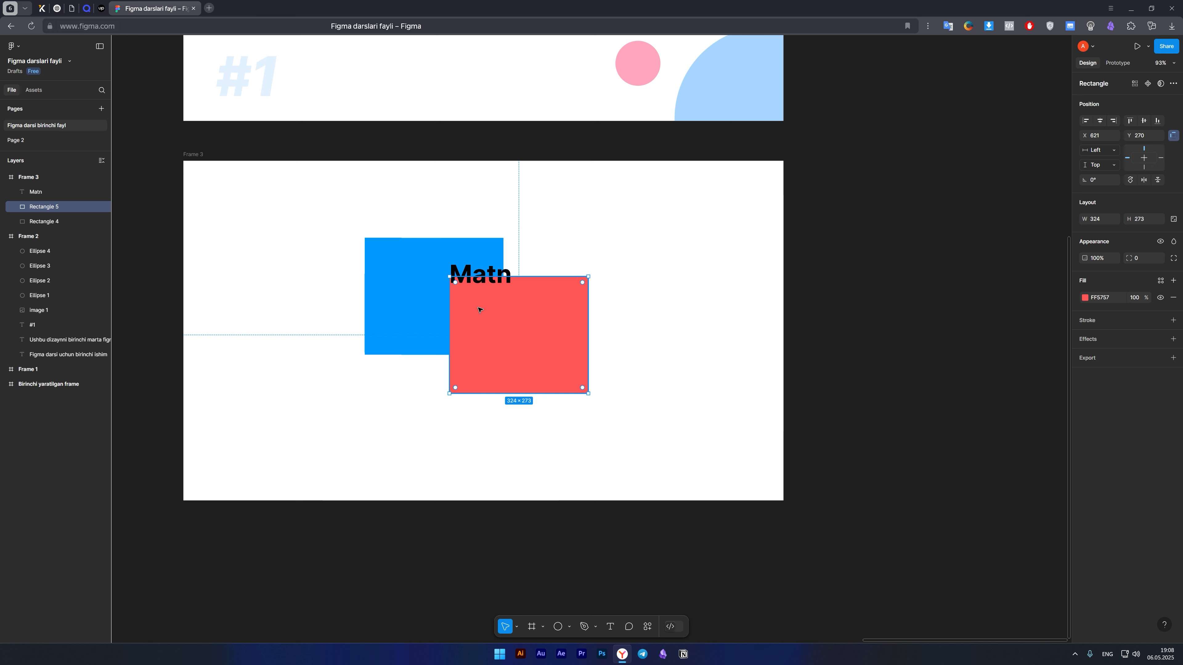
{"action": "left_click", "coordinate": [400, 300]}
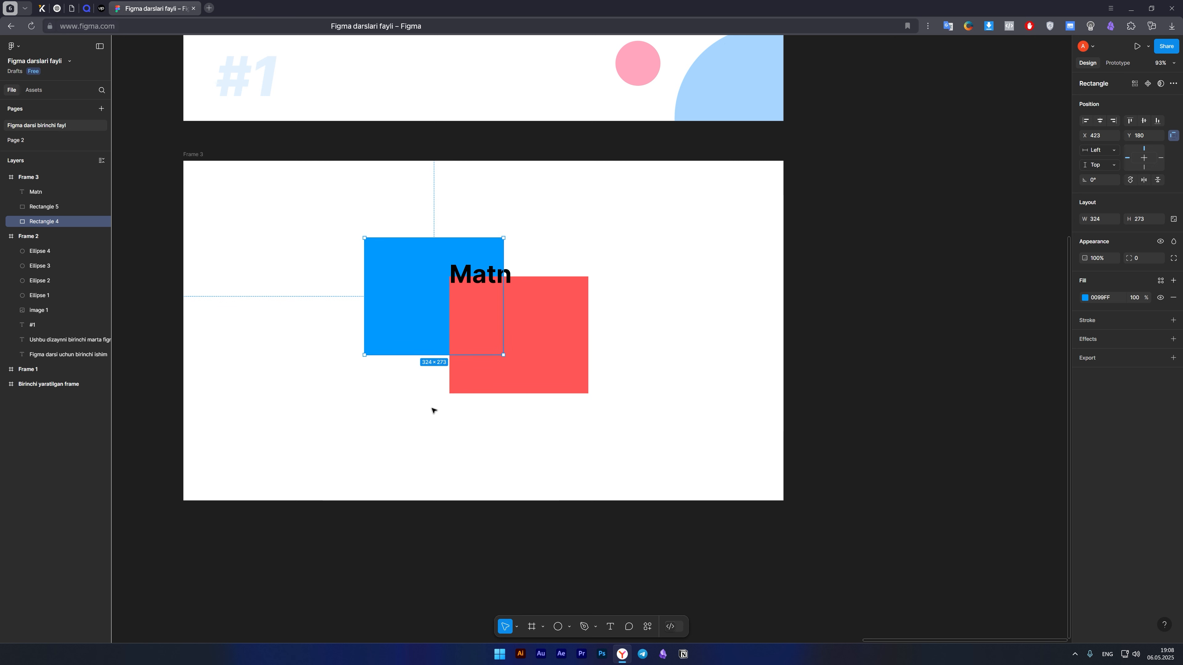
{"action": "left_click", "coordinate": [433, 427]}
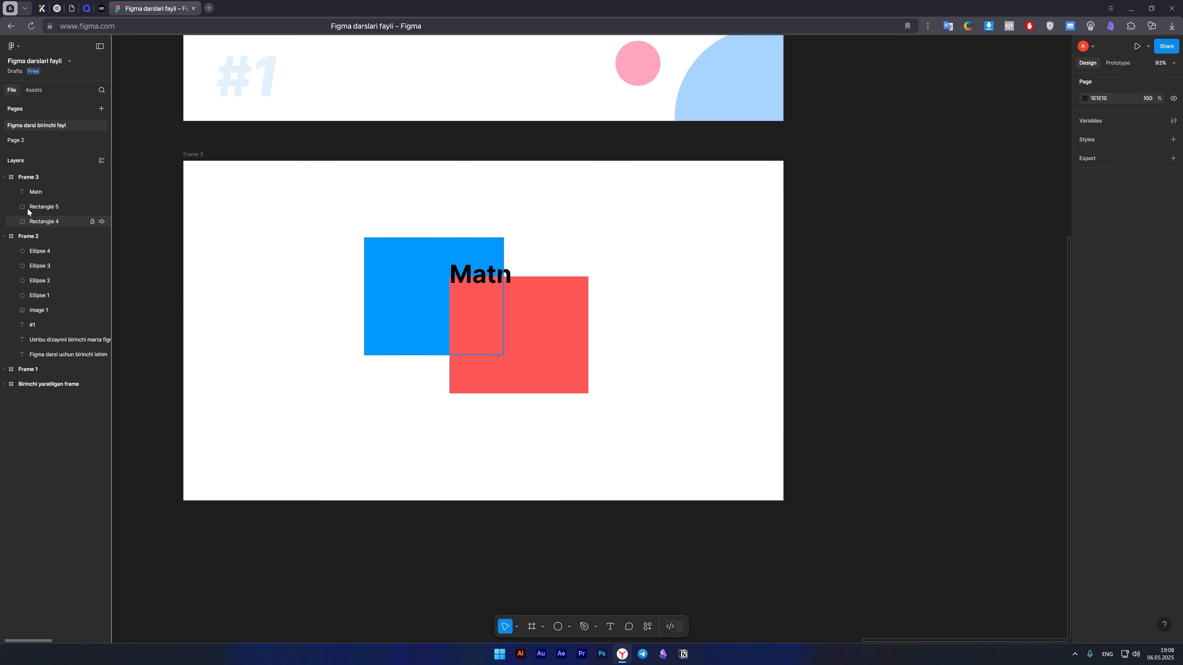
{"action": "left_click", "coordinate": [29, 179]}
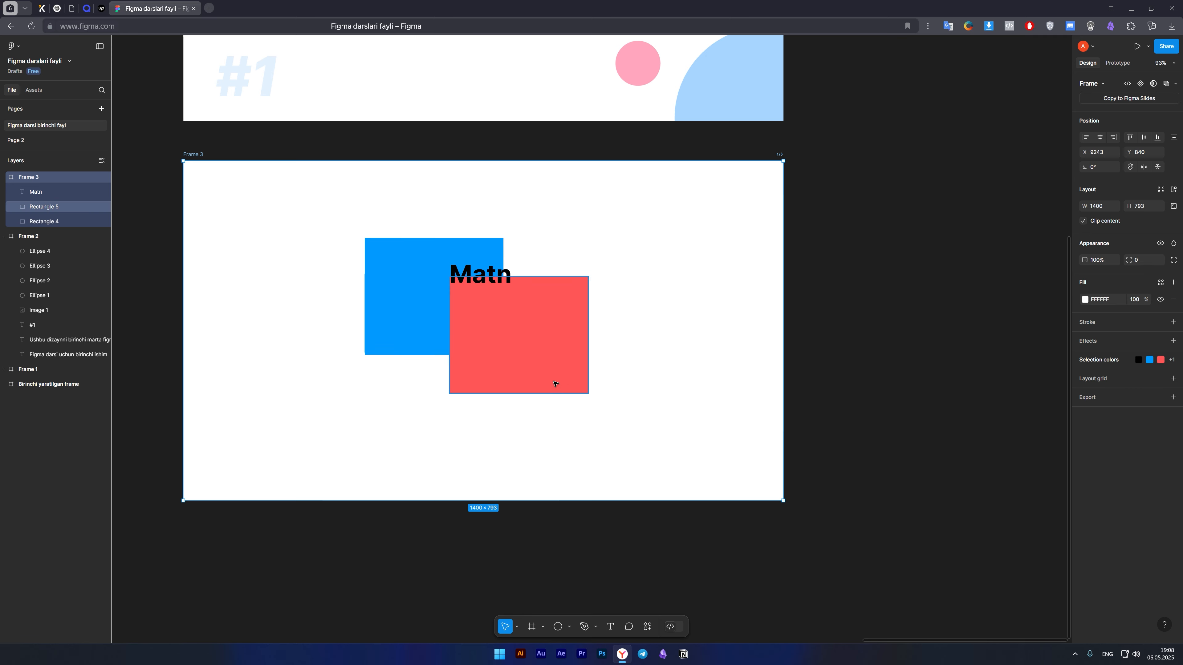
Clear the selection and survey all frames on the page "Figma darsi birinchi fayl".
{"action": "scroll", "coordinate": [552, 387], "scroll_direction": "down", "scroll_amount": 5}
{"action": "left_click", "coordinate": [160, 215]}
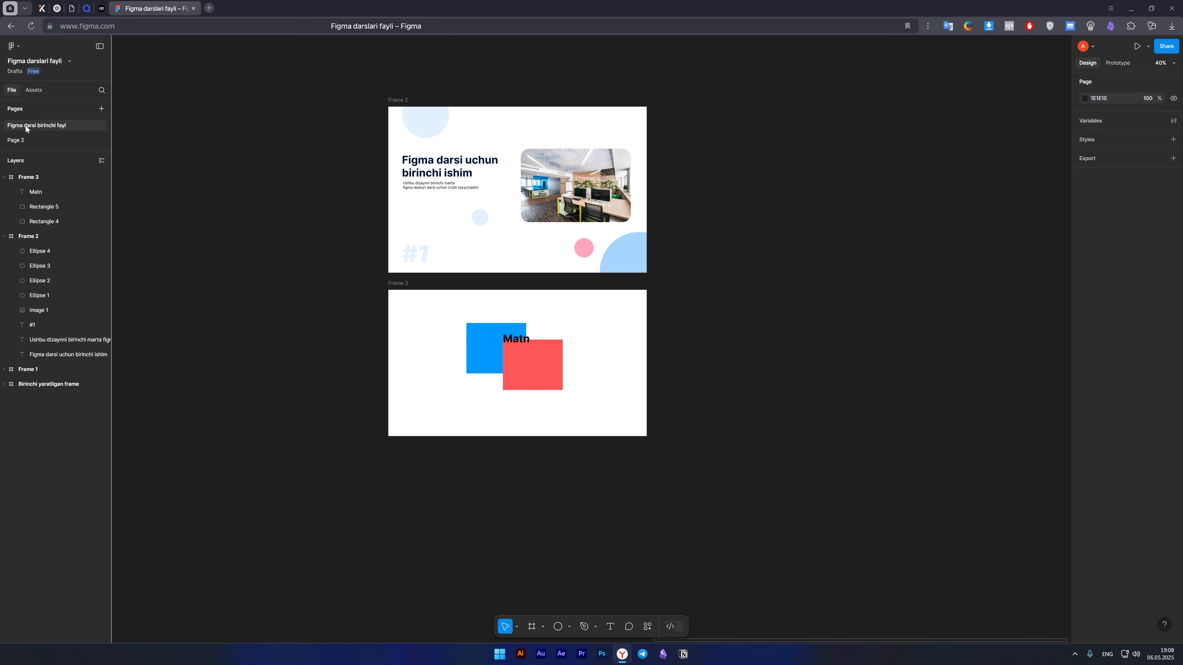
{"action": "double_click", "coordinate": [62, 127]}
{"action": "left_click", "coordinate": [222, 166]}
{"action": "scroll", "coordinate": [572, 311], "scroll_direction": "down", "scroll_amount": 10}
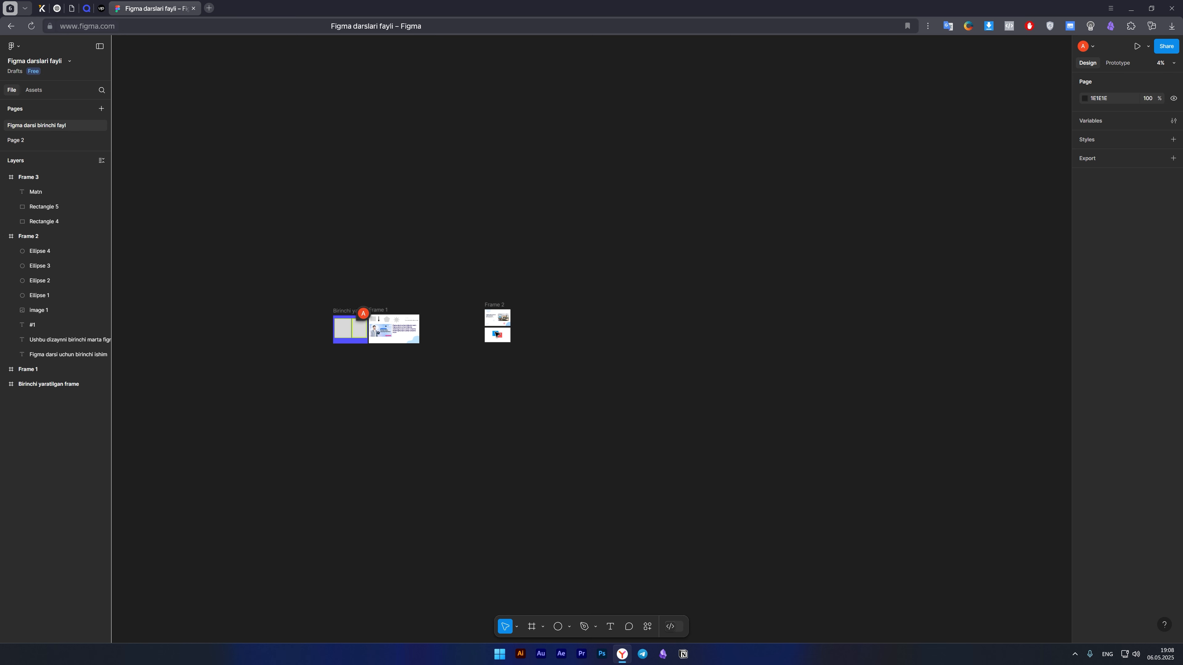
{"action": "scroll", "coordinate": [459, 335], "scroll_direction": "up", "scroll_amount": 2}
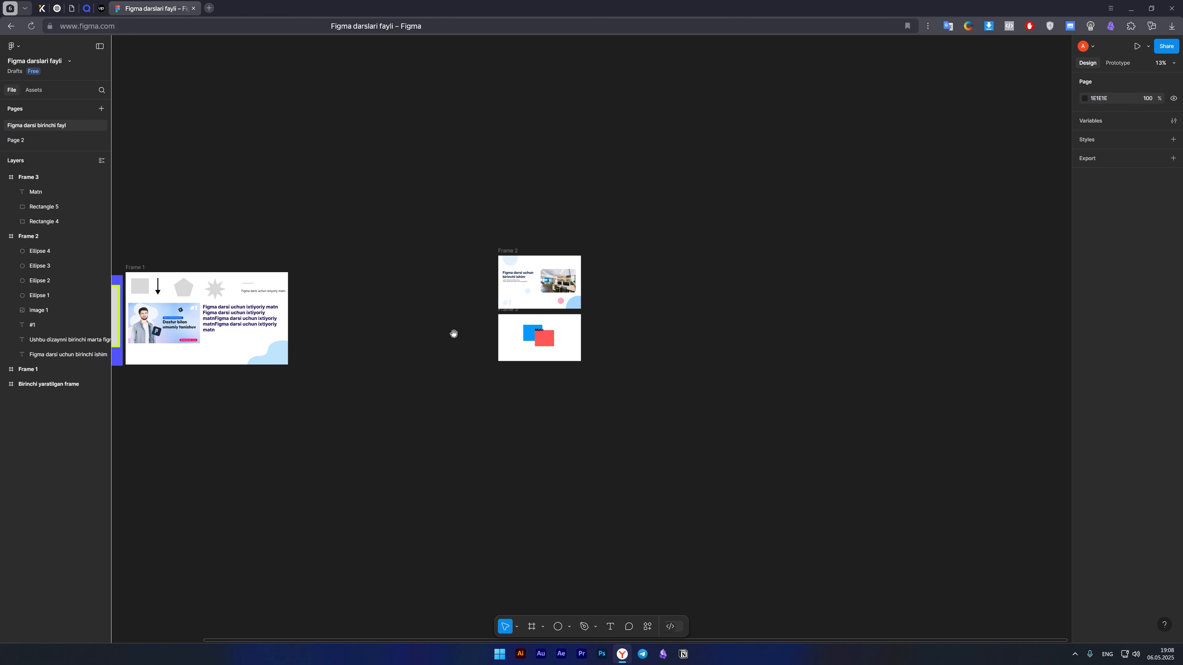
Collapse the nested layers of Frame 3 and Frame 2, and check the four top-level frames by selecting them all.
{"action": "scroll", "coordinate": [454, 332], "scroll_direction": "up", "scroll_amount": 2}
{"action": "left_click", "coordinate": [4, 177]}
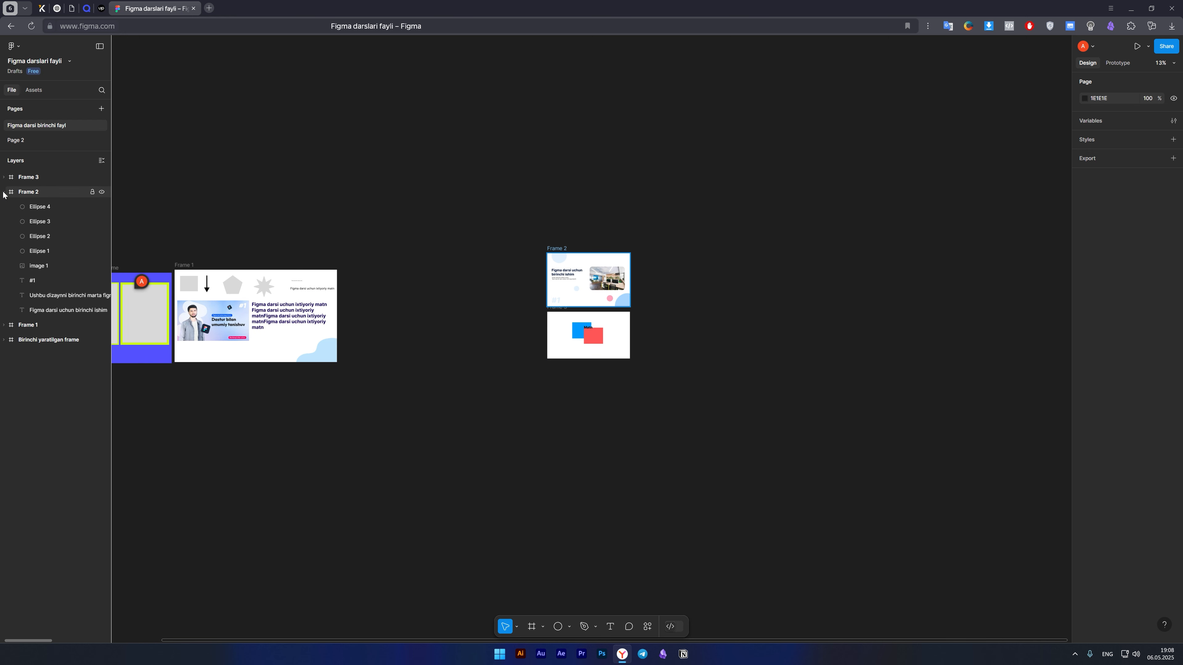
{"action": "left_click", "coordinate": [4, 192]}
{"action": "scroll", "coordinate": [554, 333], "scroll_direction": "left", "scroll_amount": 4}
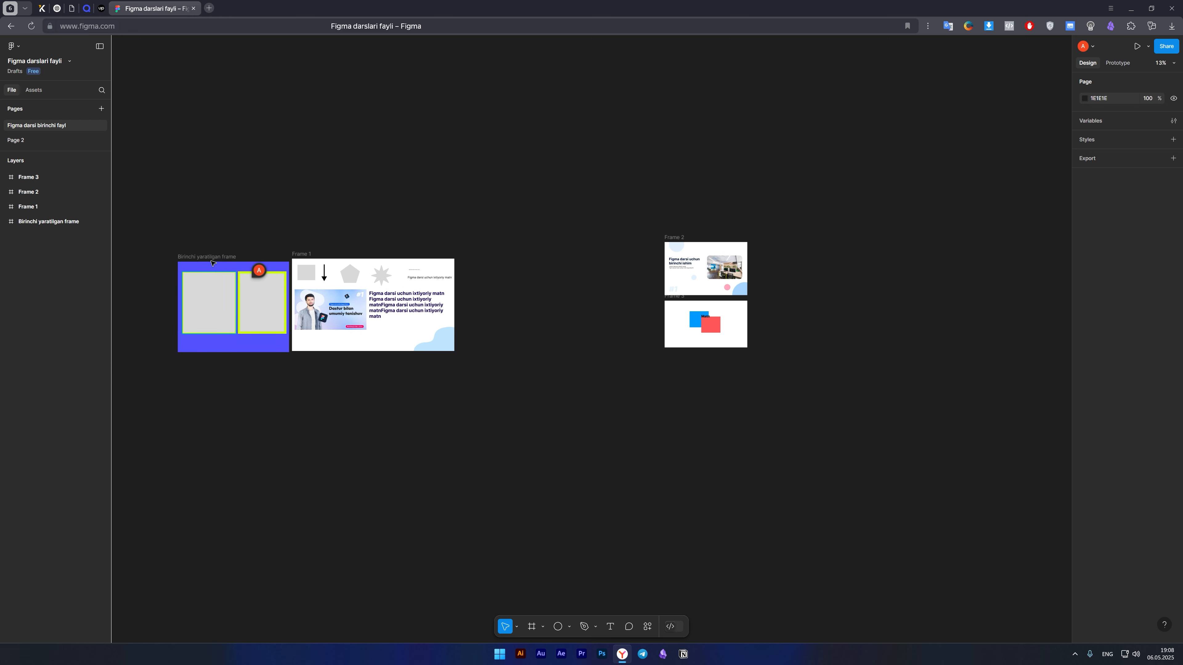
{"action": "left_click_drag", "start_coordinate": [154, 205], "coordinate": [869, 460]}
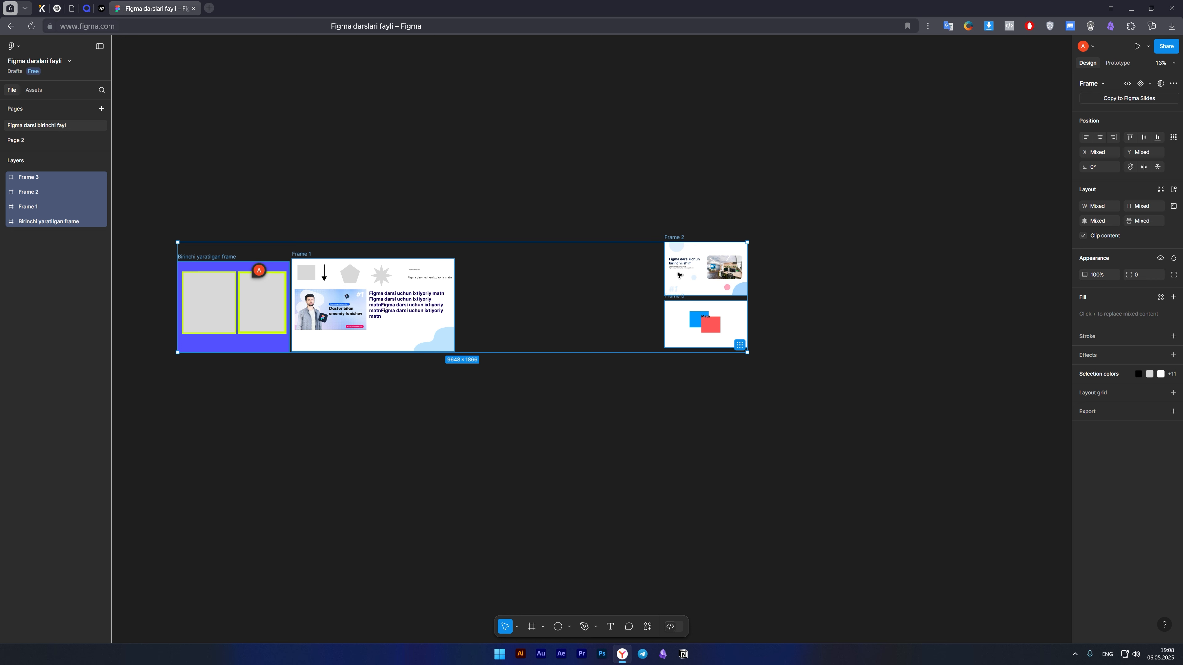
{"action": "left_click", "coordinate": [462, 432]}
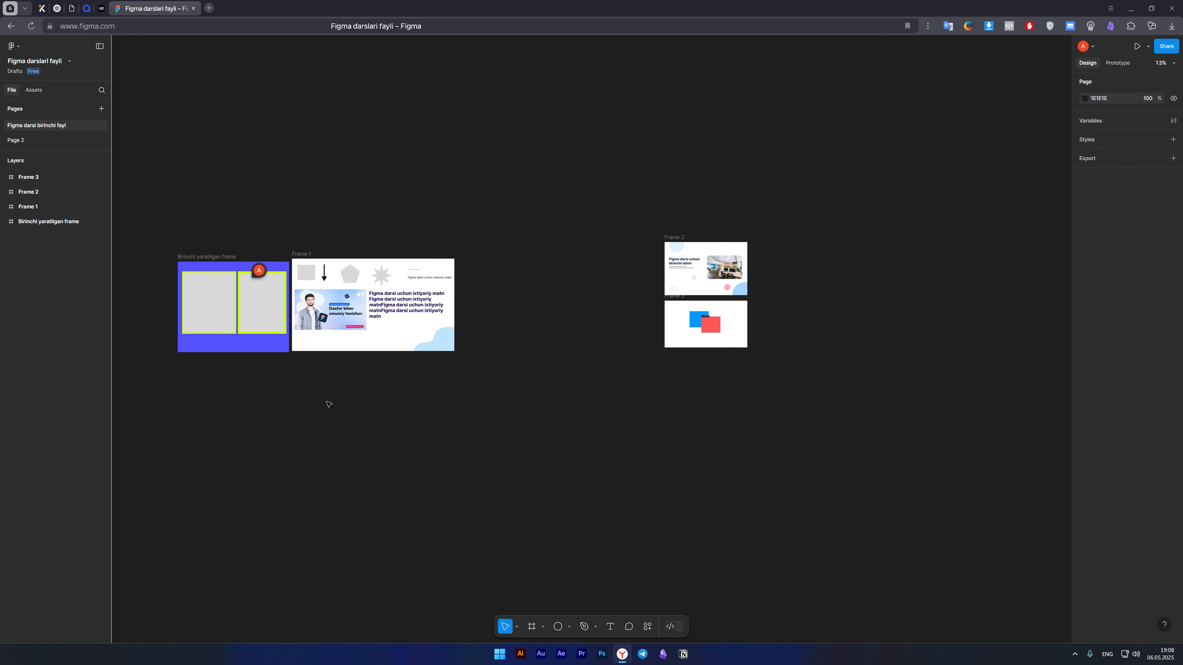
Examine which canvas frame each layer entry represents by selecting Frame 3, Frame 2, Frame 1 and "Birinchi yaratilgan frame" individually.
{"action": "left_click", "coordinate": [33, 178]}
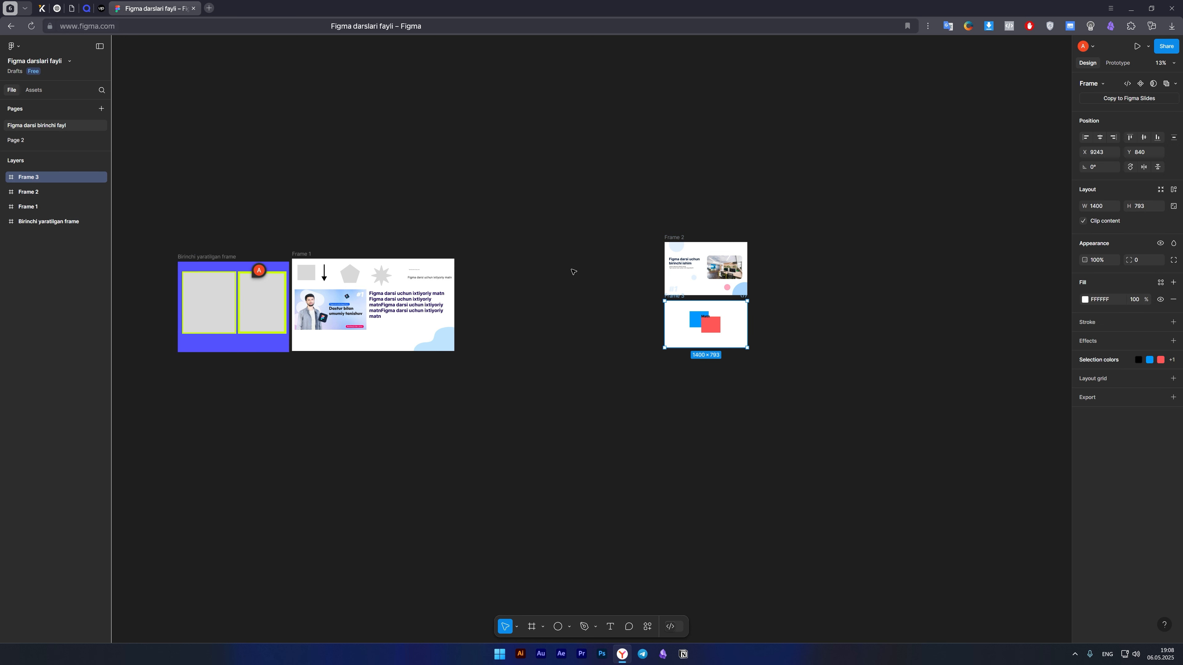
{"action": "left_click", "coordinate": [25, 192]}
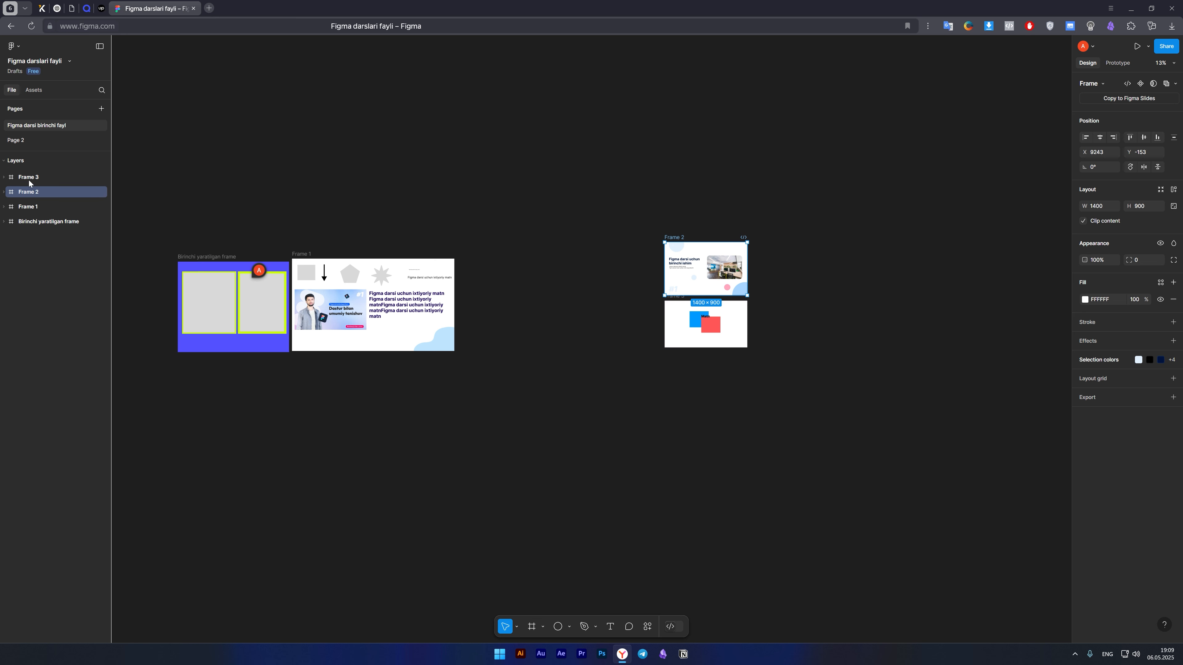
{"action": "left_click", "coordinate": [41, 221]}
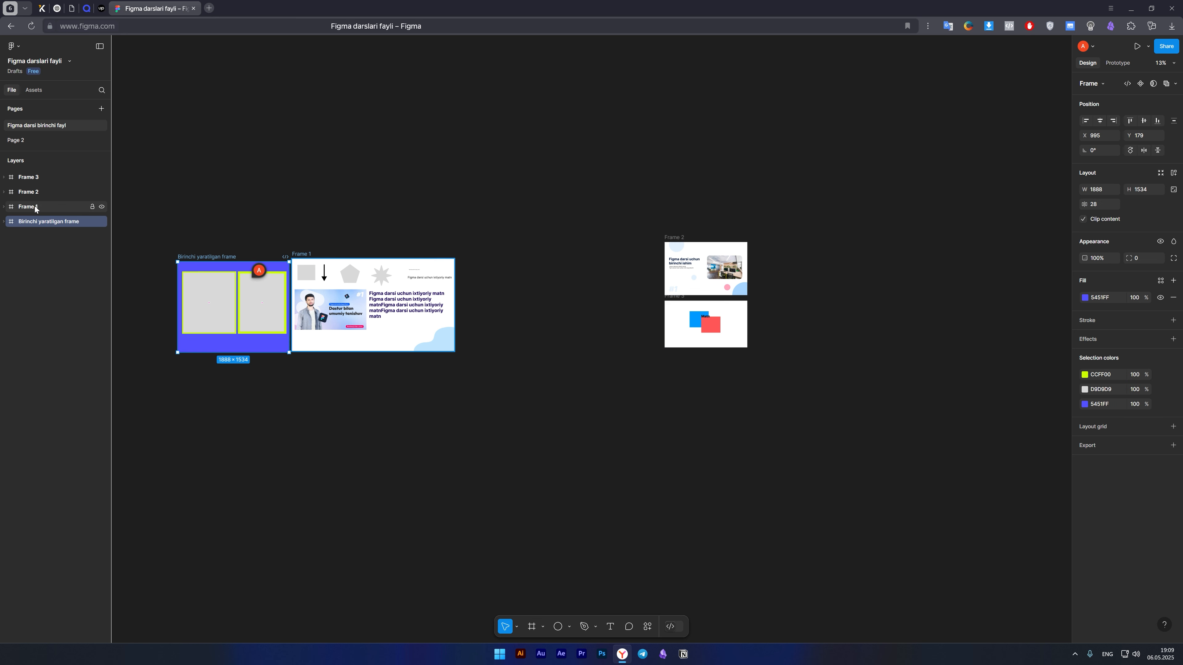
{"action": "left_click", "coordinate": [34, 206]}
{"action": "left_click", "coordinate": [33, 178]}
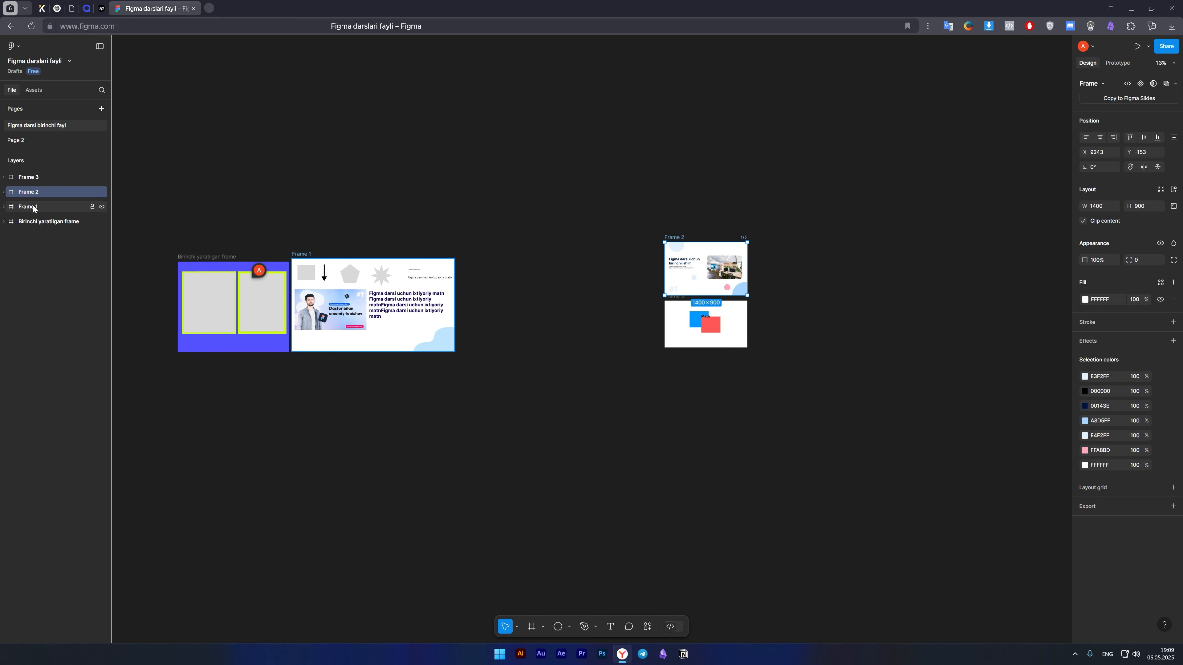
{"action": "left_click", "coordinate": [36, 207]}
{"action": "left_click", "coordinate": [40, 222]}
{"action": "left_click", "coordinate": [34, 192]}
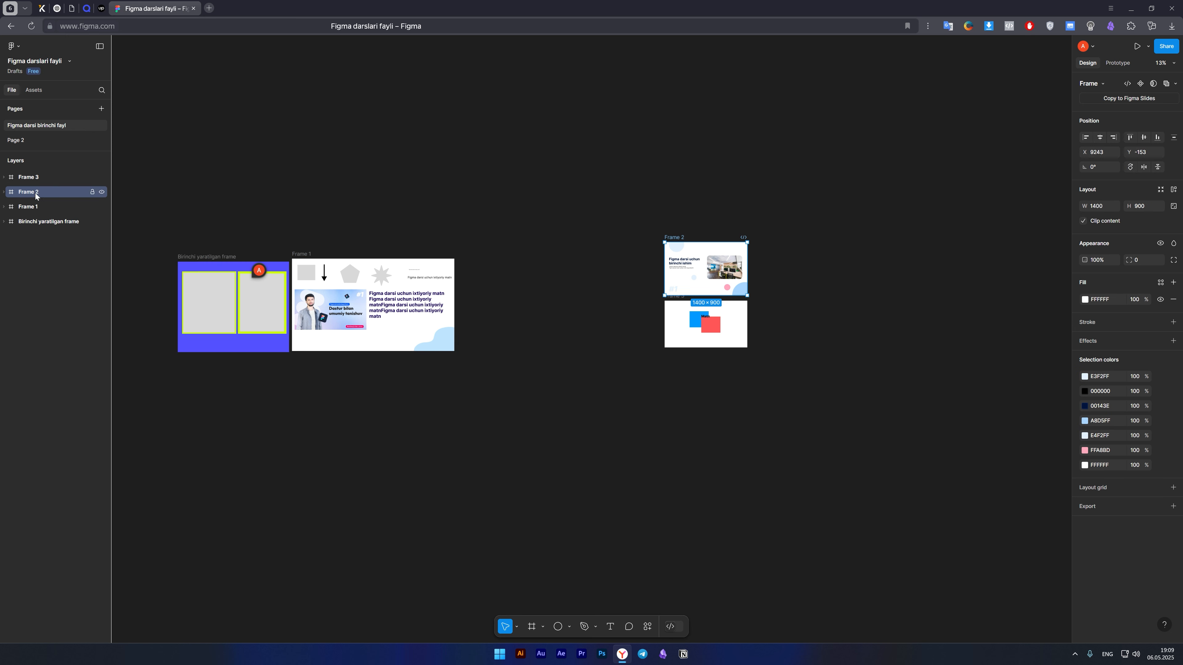
{"action": "left_click", "coordinate": [32, 178]}
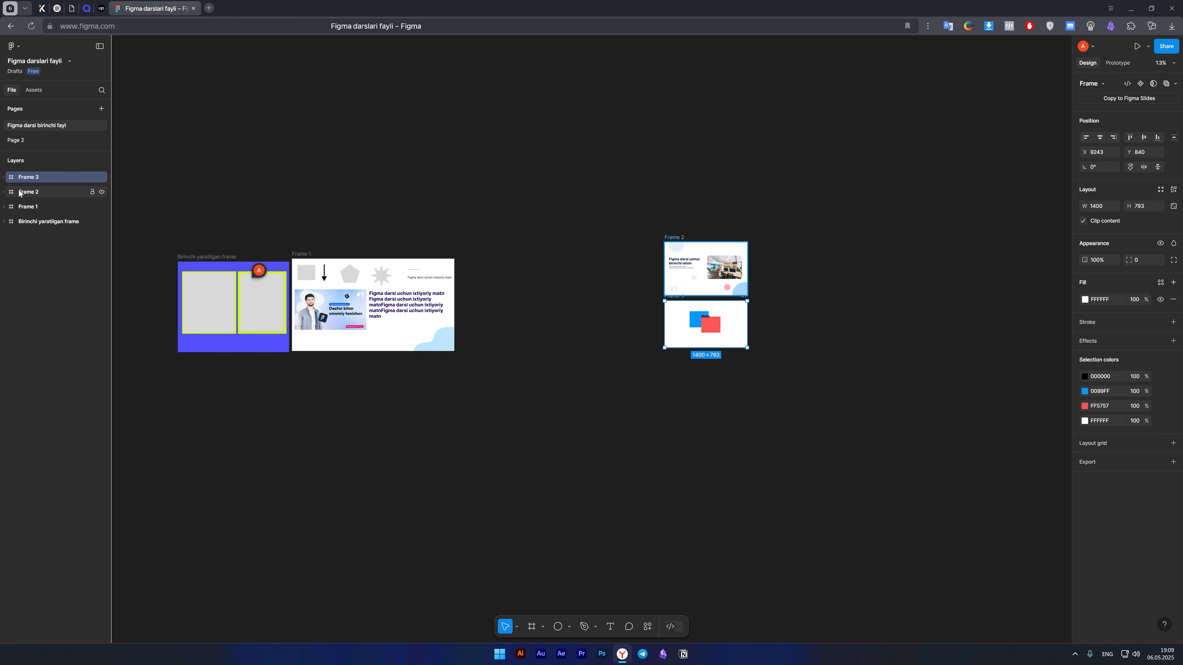
{"action": "left_click", "coordinate": [30, 192]}
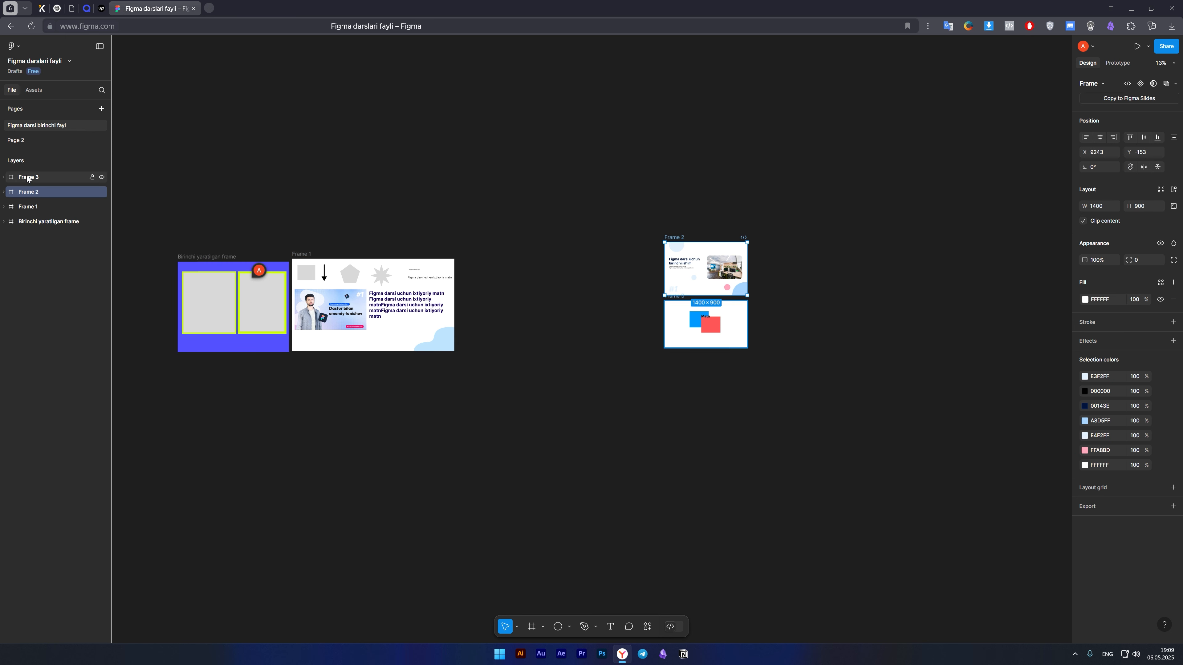
{"action": "left_click", "coordinate": [28, 178]}
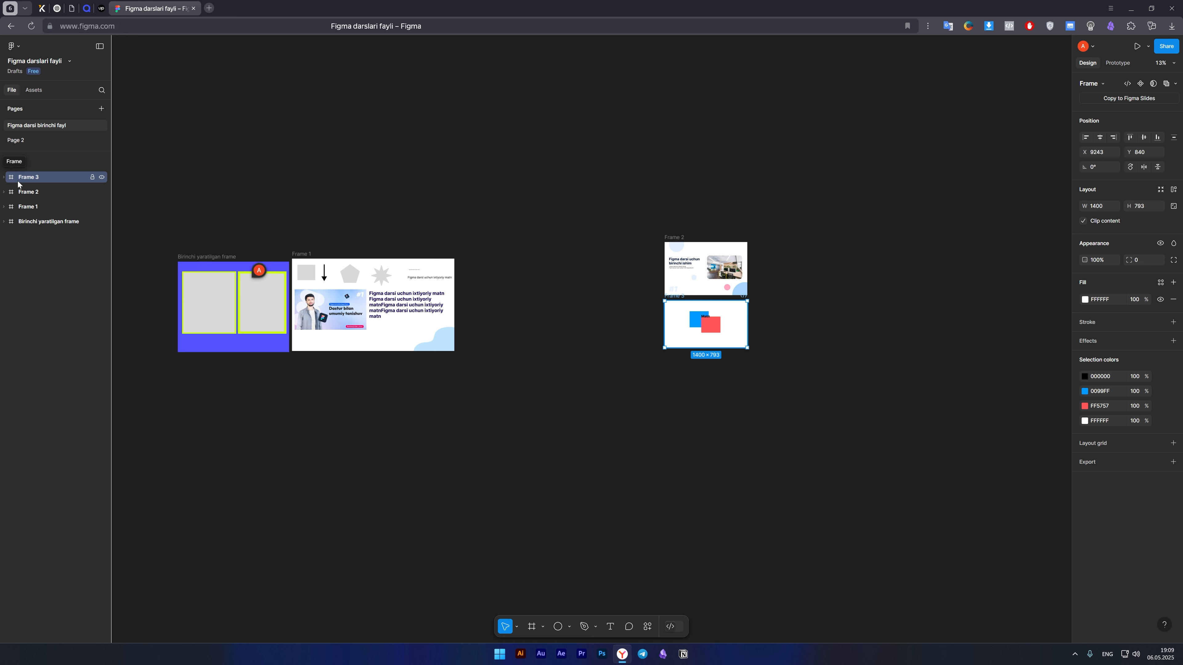
{"action": "left_click", "coordinate": [394, 414]}
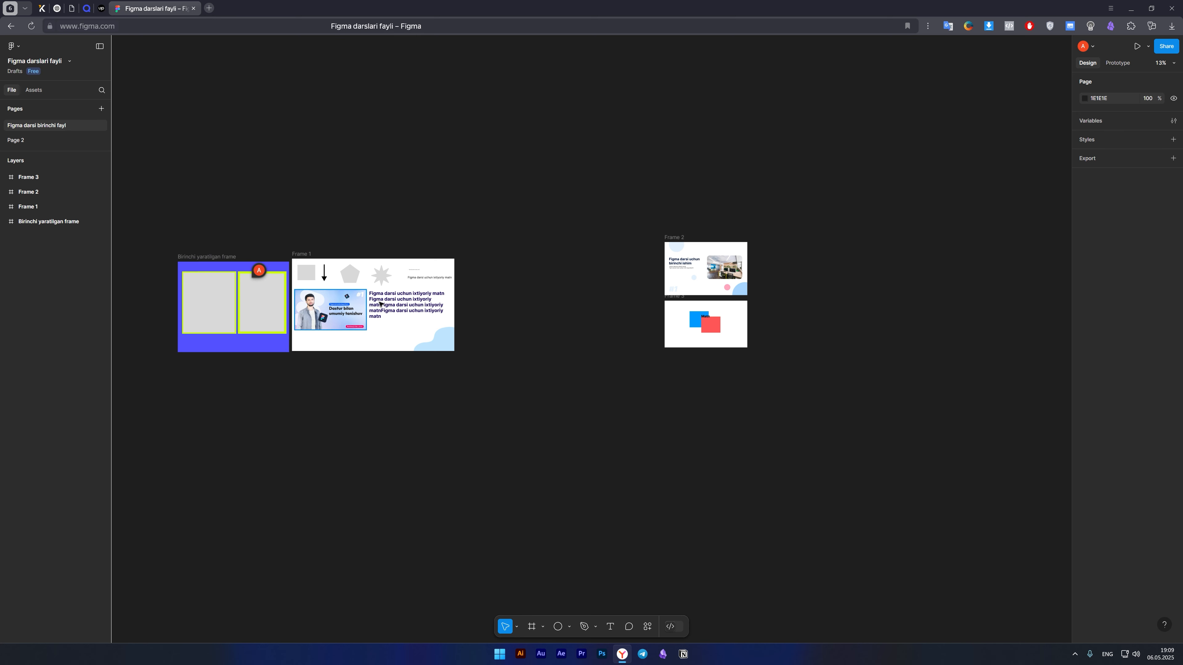
Move the large bold text out of Frame 1 onto the empty canvas at about X 6558, Y -1973, and collapse Frame 1's layers.
{"action": "left_click", "coordinate": [420, 307]}
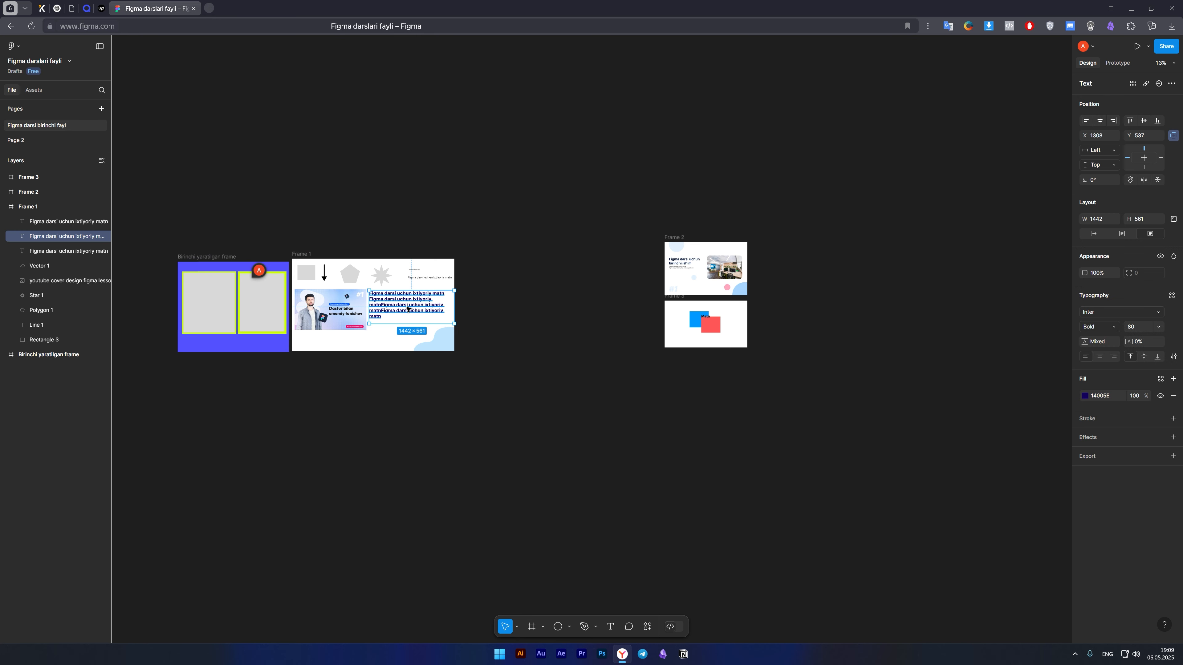
{"action": "left_click_drag", "start_coordinate": [405, 312], "coordinate": [537, 150]}
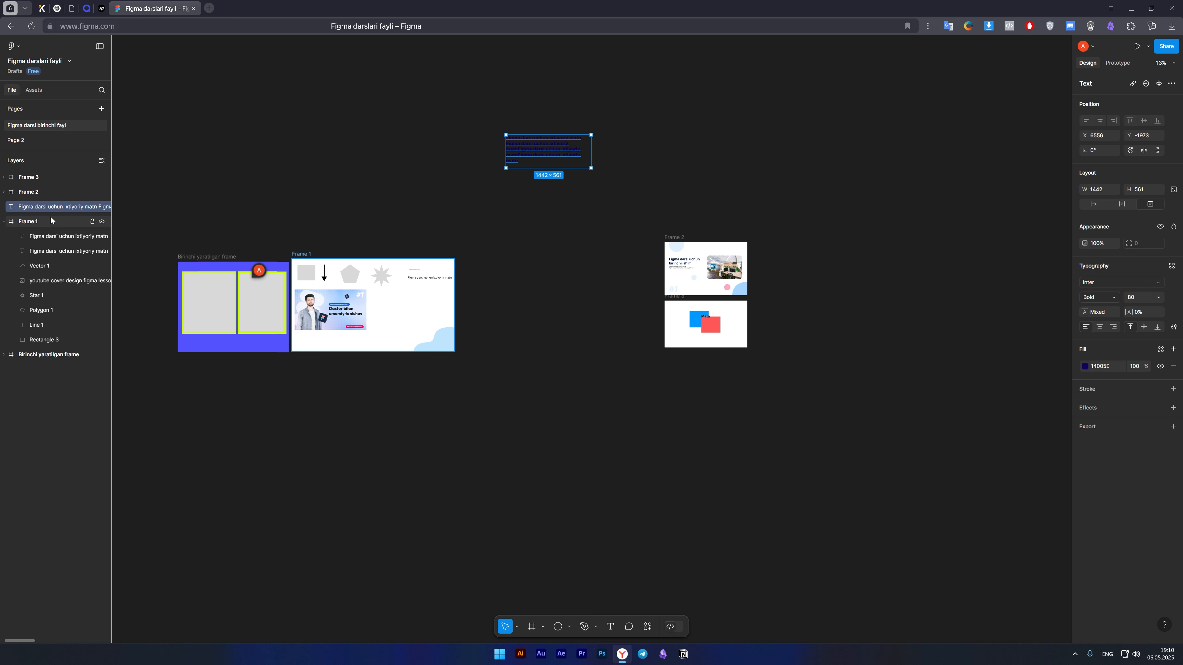
{"action": "left_click", "coordinate": [4, 222]}
{"action": "left_click", "coordinate": [525, 174]}
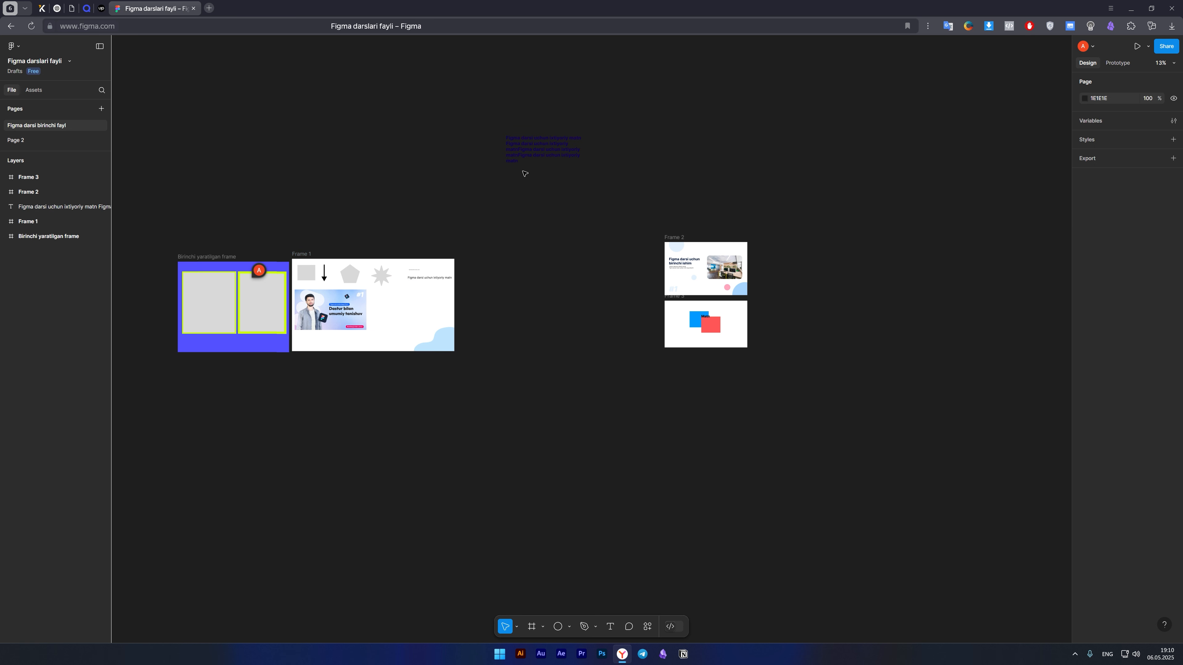
Set the fill of the bold text outside the frames to white (FFFFFF).
{"action": "left_click", "coordinate": [524, 161]}
{"action": "left_click", "coordinate": [586, 266]}
{"action": "left_click", "coordinate": [548, 161]}
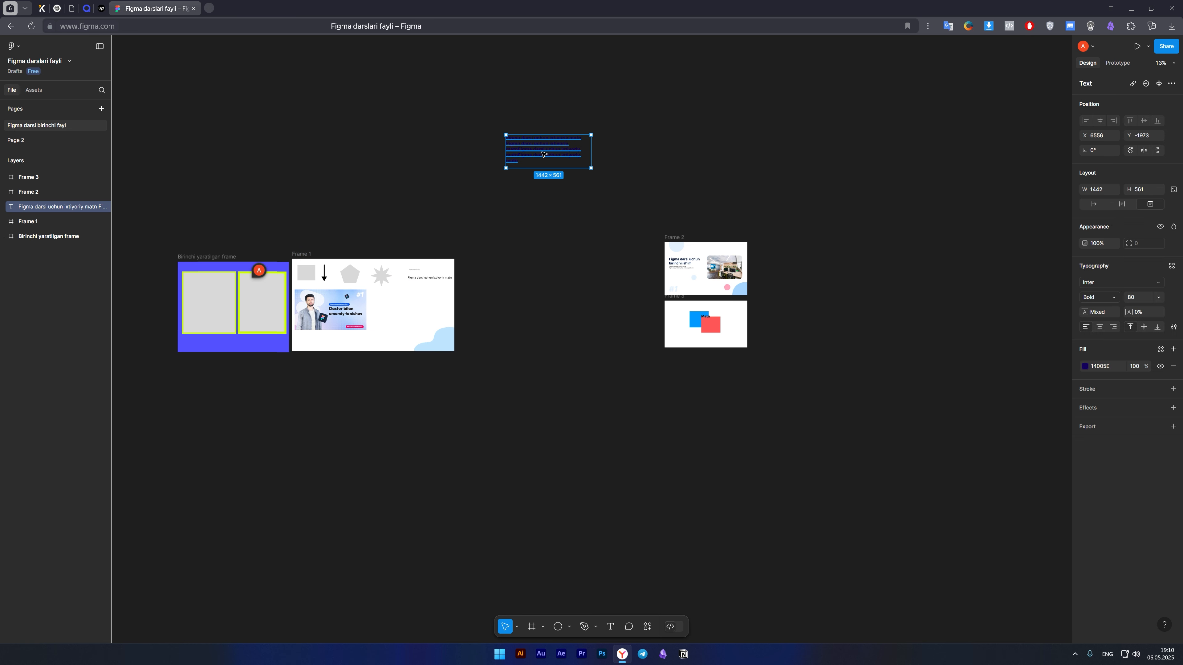
{"action": "left_click", "coordinate": [1083, 368]}
{"action": "left_click", "coordinate": [528, 259]}
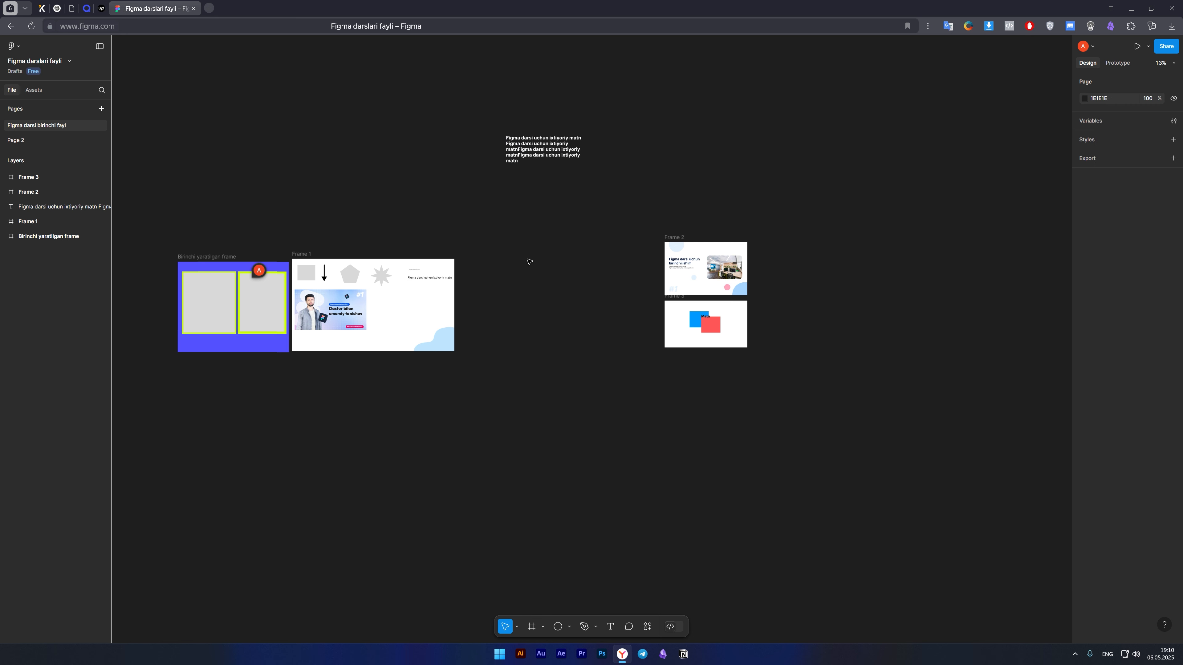
Examine where the standalone text sits in the layer order by selecting it and each of the four frames.
{"action": "left_click", "coordinate": [45, 205]}
{"action": "key", "text": "Escape"}
{"action": "left_click", "coordinate": [62, 209]}
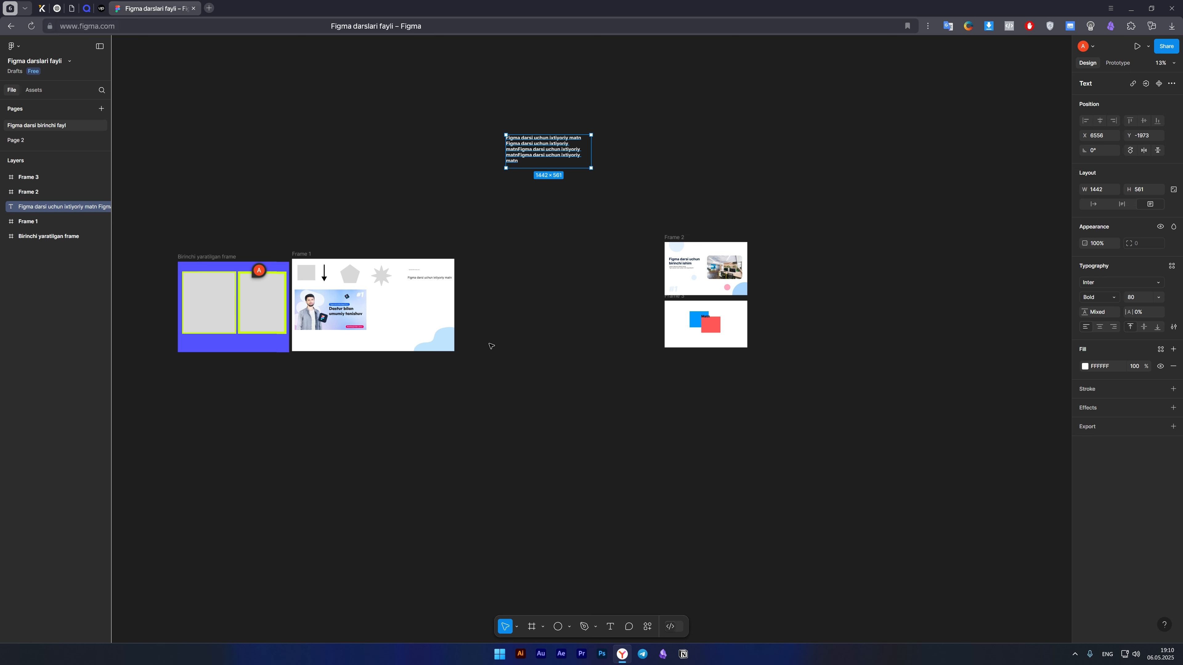
{"action": "left_click", "coordinate": [28, 178]}
{"action": "left_click", "coordinate": [28, 192]}
{"action": "left_click", "coordinate": [28, 221]}
{"action": "left_click", "coordinate": [38, 236]}
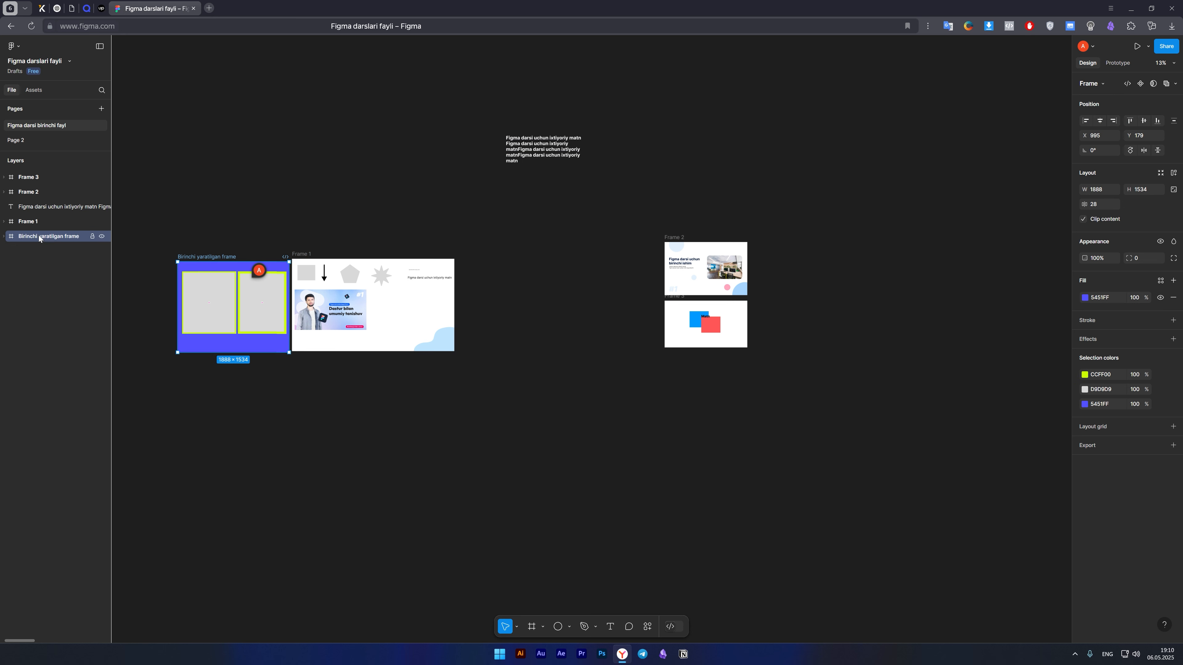
{"action": "left_click", "coordinate": [33, 208]}
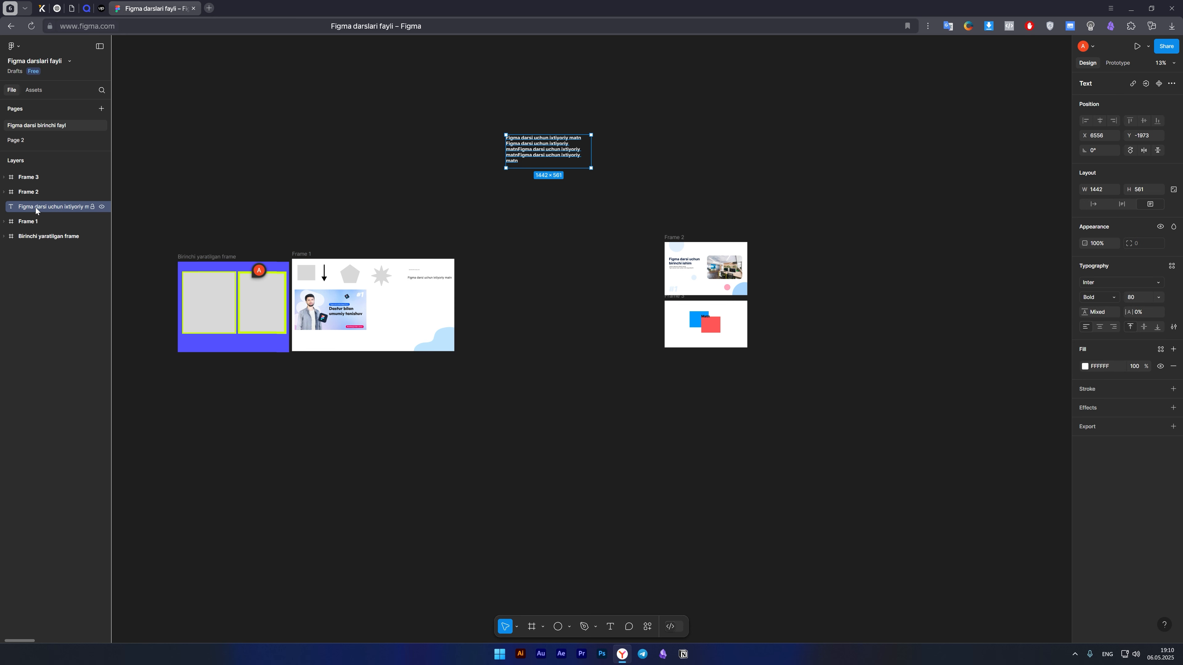
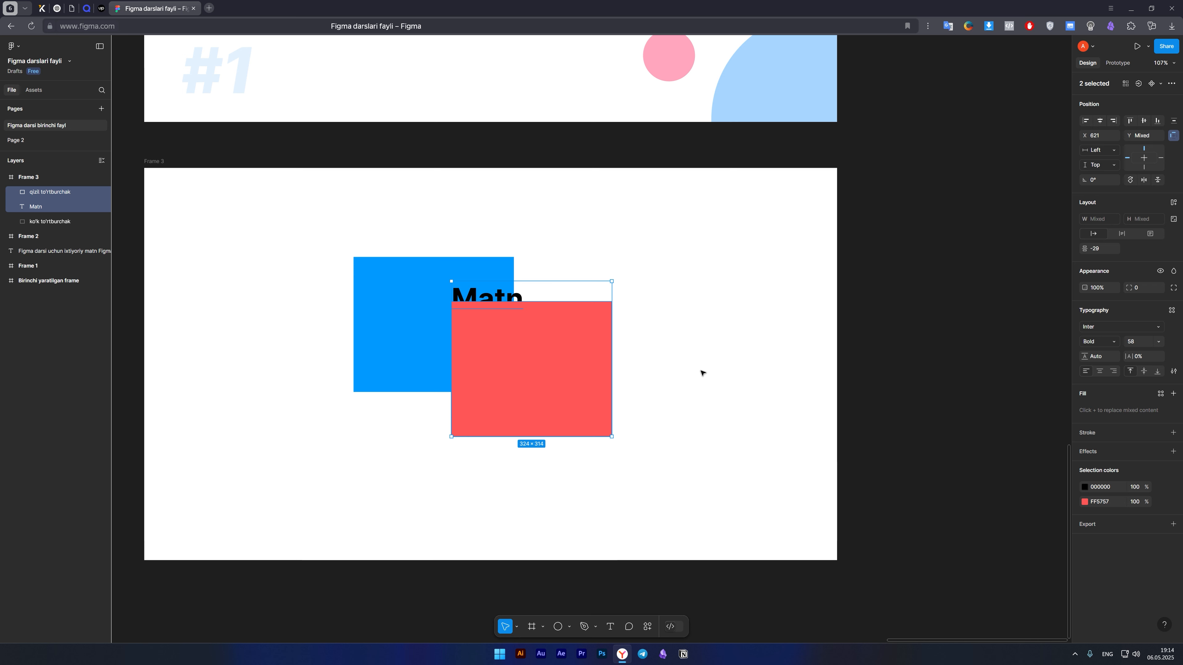
Practise selecting several Frame 3 objects together: the red rectangle with the "Matn" text, and both of them with the blue rectangle.
{"action": "left_click", "coordinate": [567, 483]}
{"action": "left_click", "coordinate": [513, 333]}
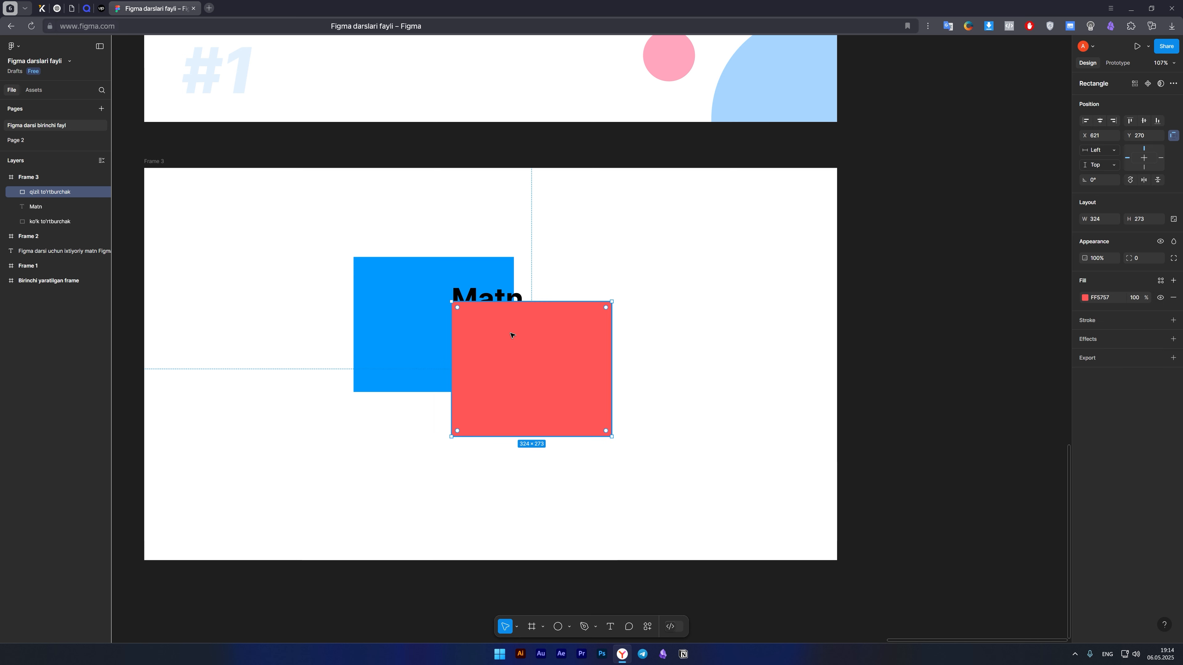
{"action": "left_click", "coordinate": [489, 298], "text": "shift"}
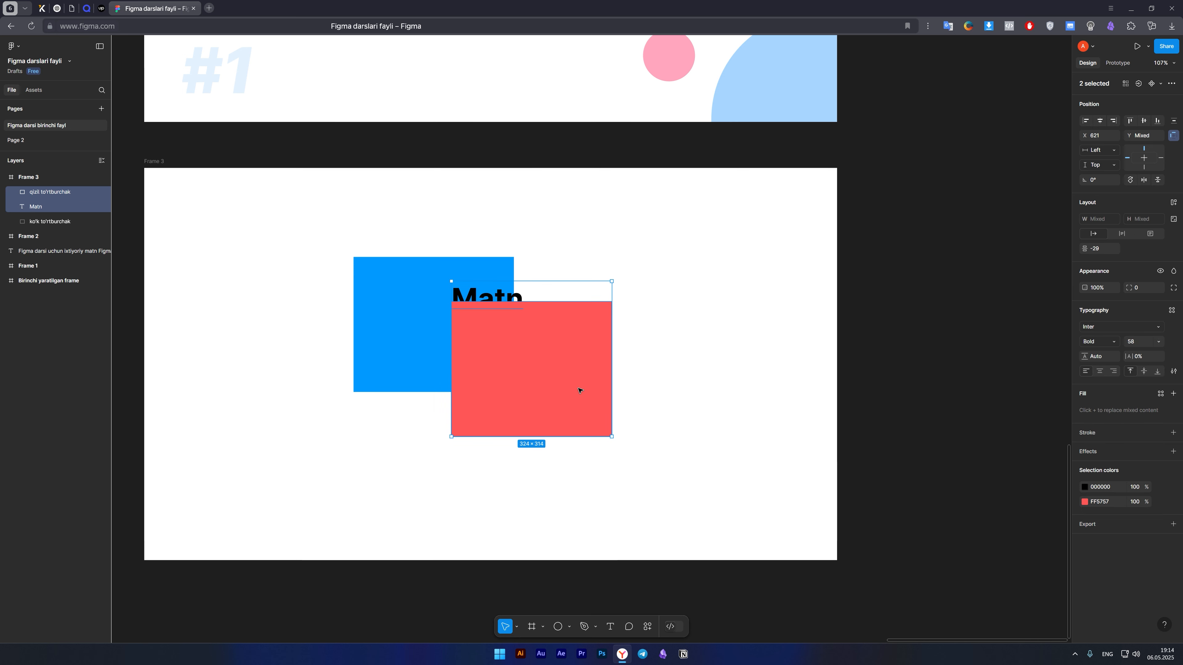
{"action": "left_click", "coordinate": [586, 511]}
{"action": "left_click", "coordinate": [538, 373]}
{"action": "left_click", "coordinate": [480, 297], "text": "shift"}
{"action": "left_click", "coordinate": [406, 286], "text": "shift"}
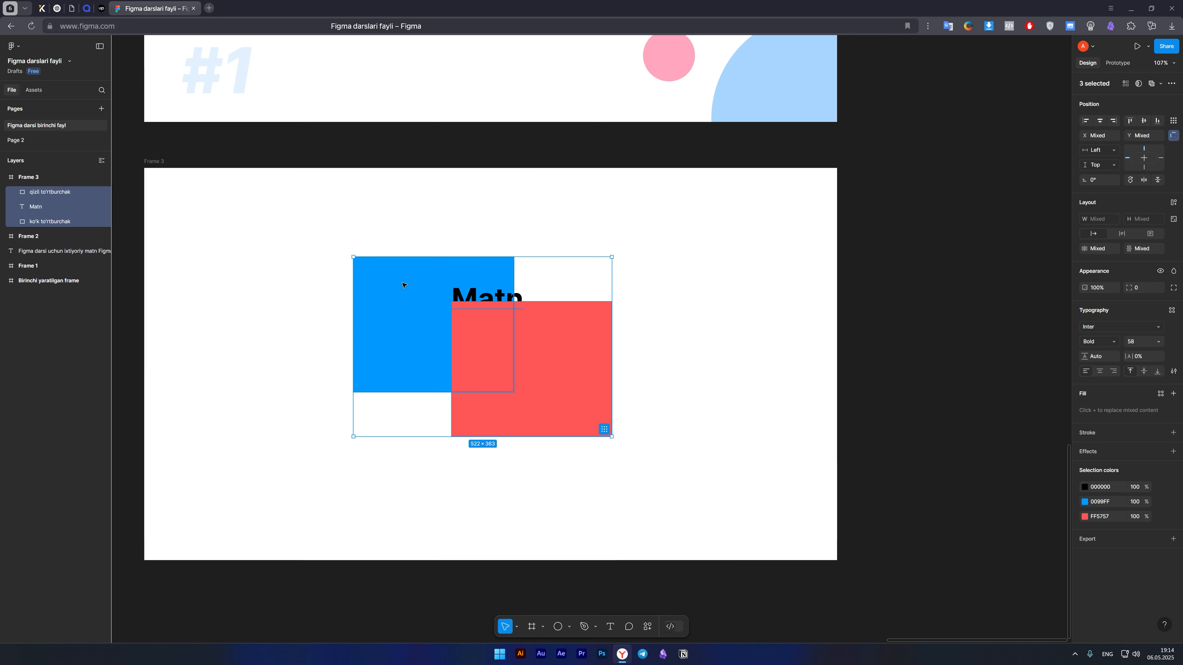
{"action": "left_click", "coordinate": [383, 339], "text": "shift"}
{"action": "left_click", "coordinate": [536, 368], "text": "shift"}
{"action": "left_click", "coordinate": [567, 372], "text": "shift"}
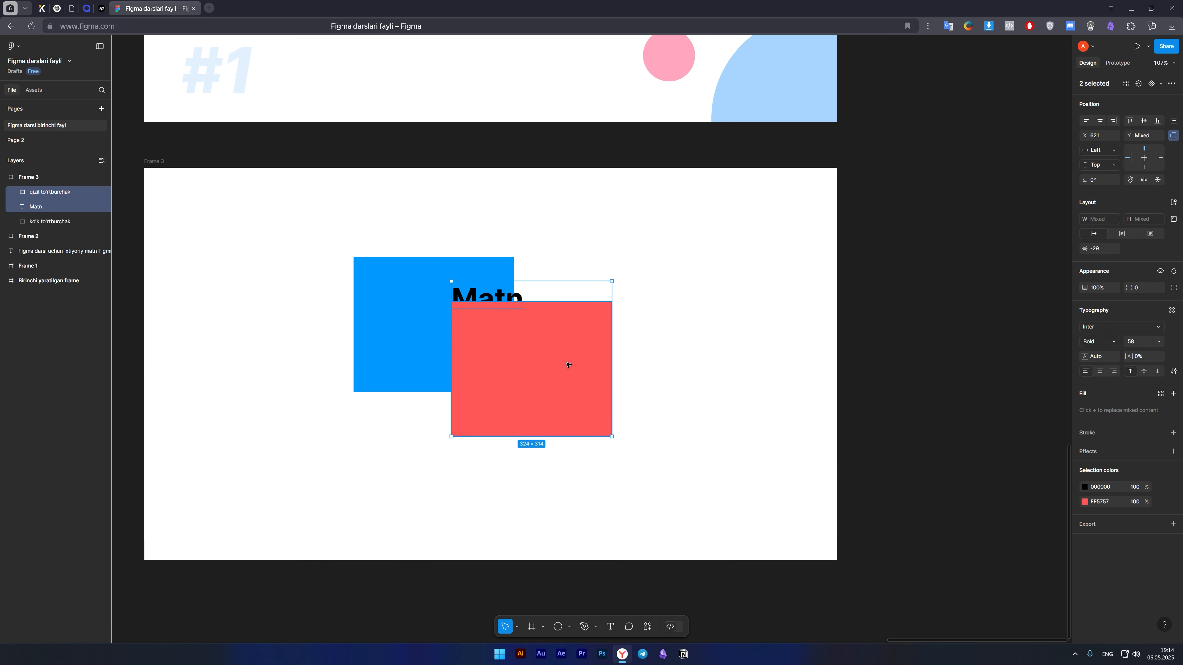
Group the red rectangle with the "Matn" text in Frame 3, and ungroup them again.
{"action": "left_click", "coordinate": [567, 365], "text": "shift"}
{"action": "left_click", "coordinate": [577, 399], "text": "shift"}
{"action": "left_click", "coordinate": [549, 396], "text": "shift"}
{"action": "left_click", "coordinate": [547, 391], "text": "shift"}
{"action": "left_click", "coordinate": [555, 402], "text": "shift"}
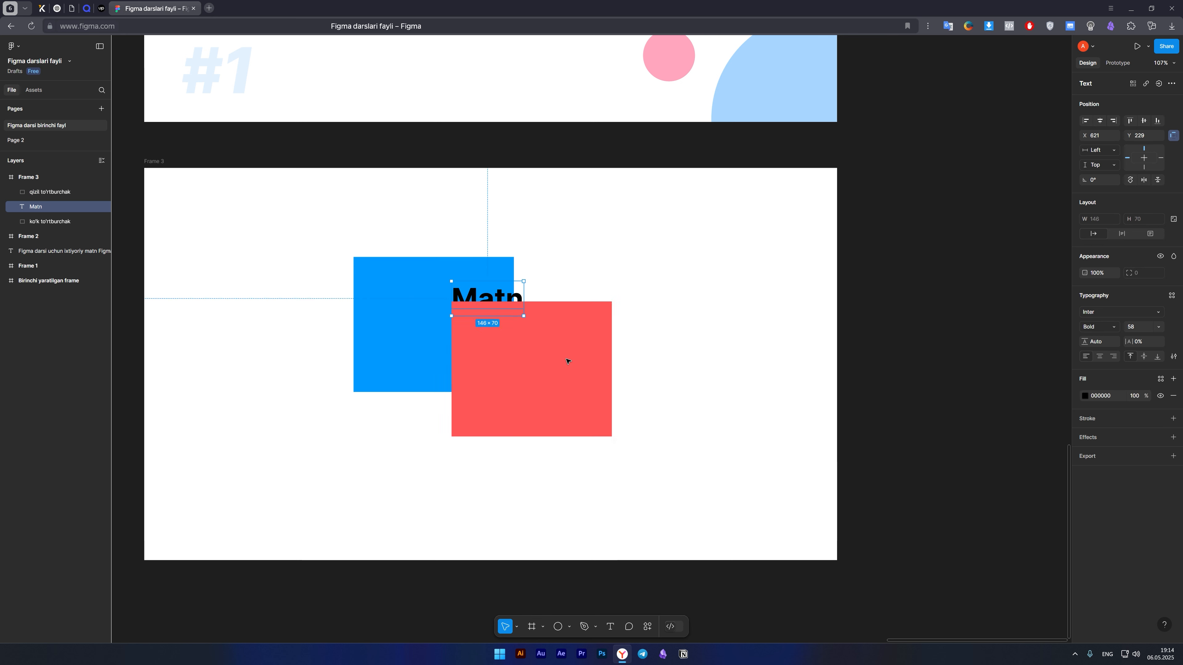
{"action": "left_click", "coordinate": [568, 362], "text": "shift"}
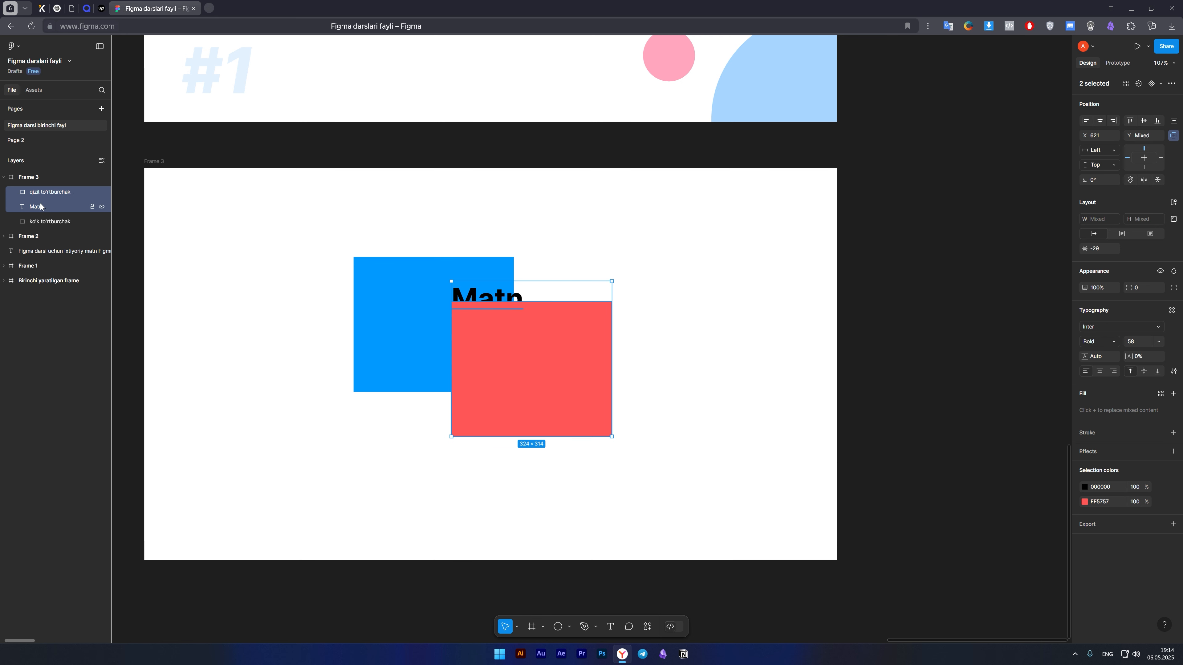
{"action": "key", "text": "ctrl+g"}
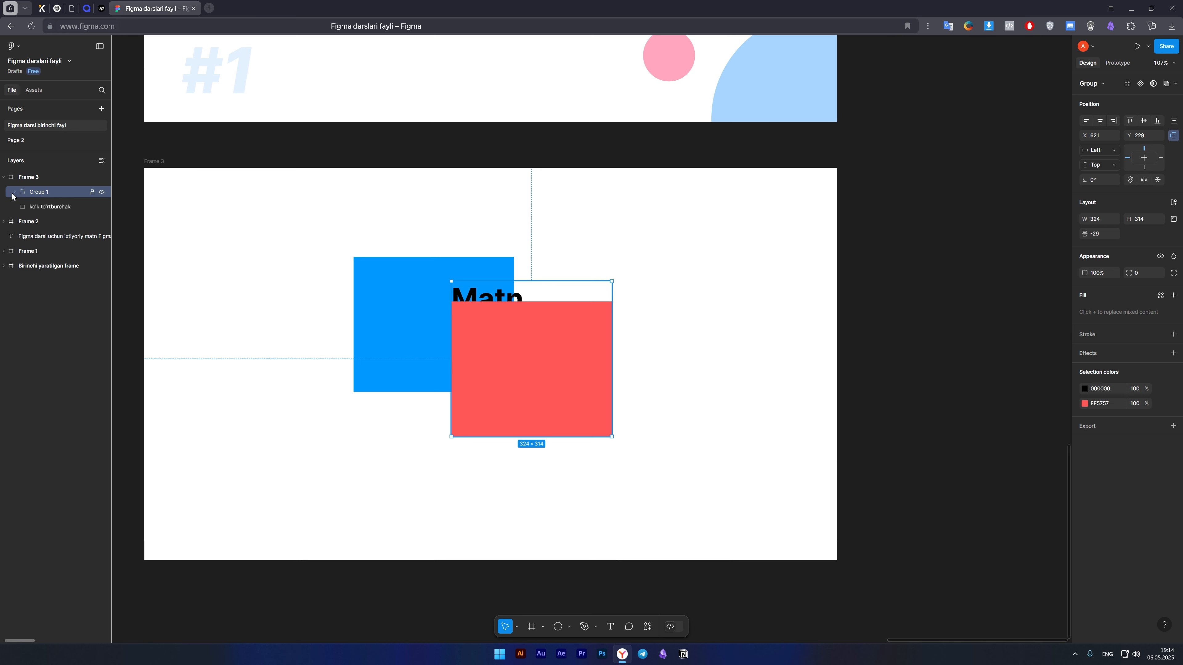
{"action": "key", "text": "ctrl+shift+g"}
Select the "qizil to'rtburchak" and "Matn" layers in Frame 3 and combine them into a group.
{"action": "right_click", "coordinate": [54, 194]}
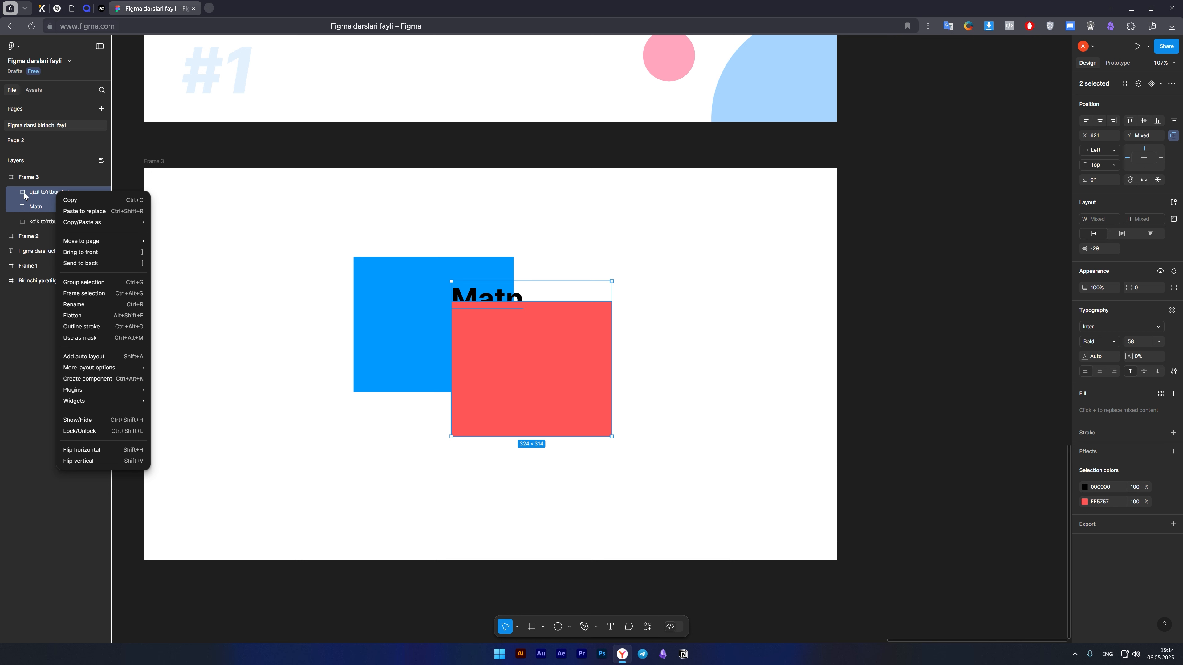
{"action": "left_click", "coordinate": [32, 208]}
{"action": "left_click", "coordinate": [37, 210]}
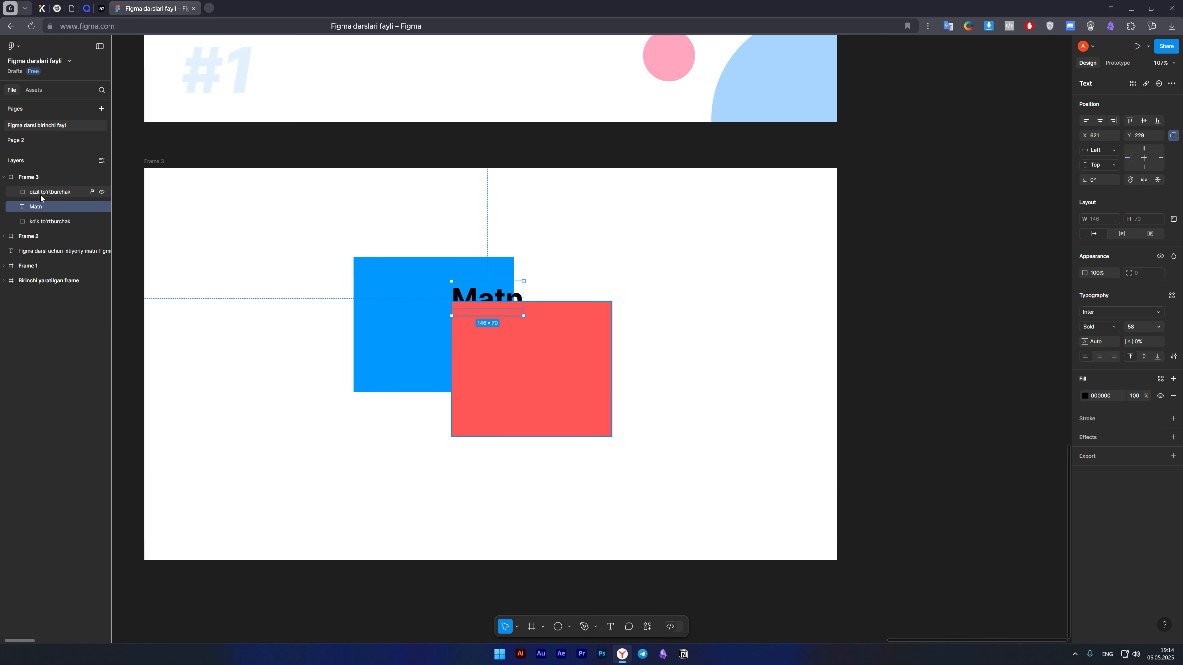
{"action": "left_click", "coordinate": [40, 195], "text": "shift"}
{"action": "left_click", "coordinate": [46, 207]}
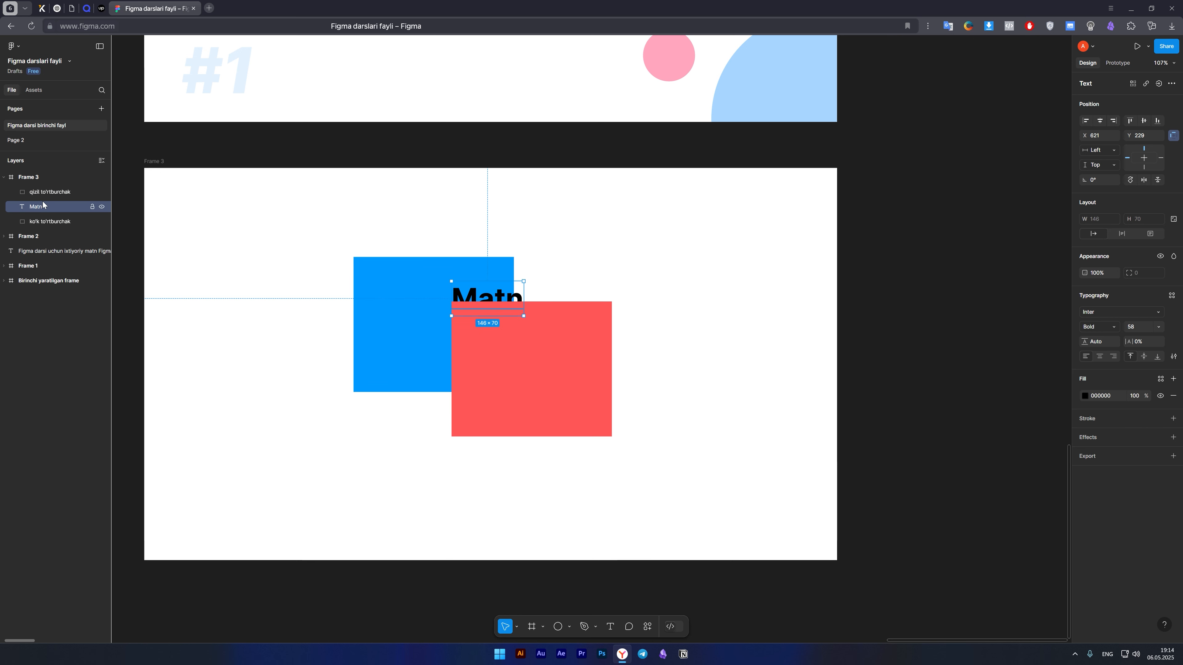
{"action": "left_click", "coordinate": [42, 196], "text": "shift"}
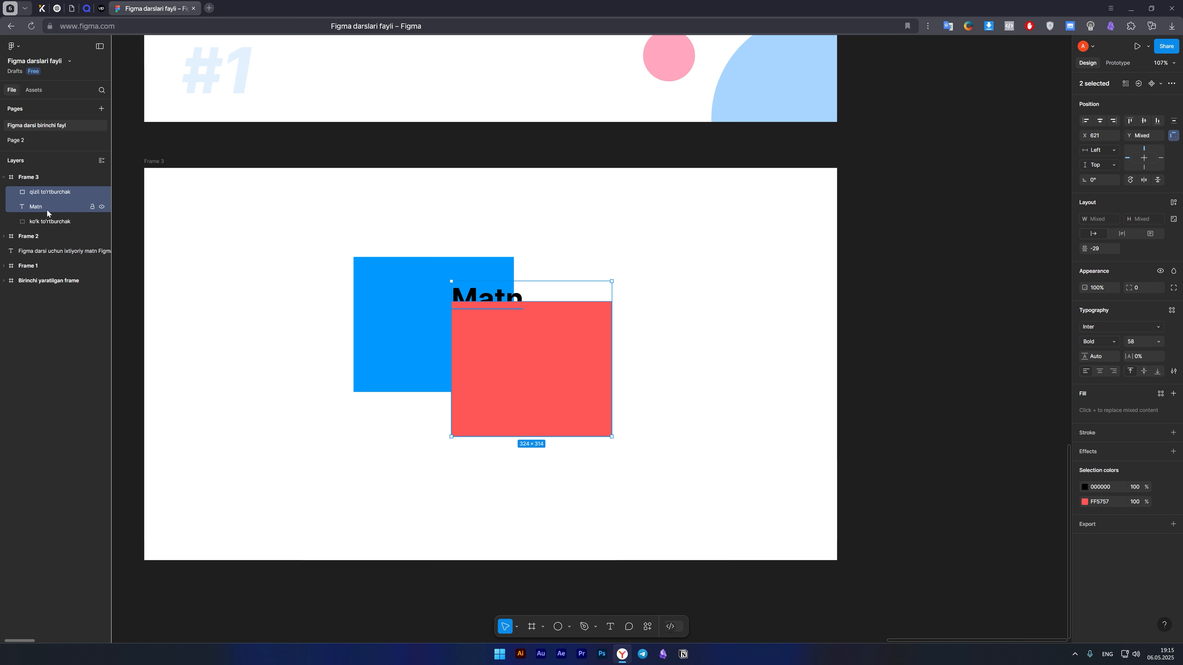
{"action": "right_click", "coordinate": [38, 211]}
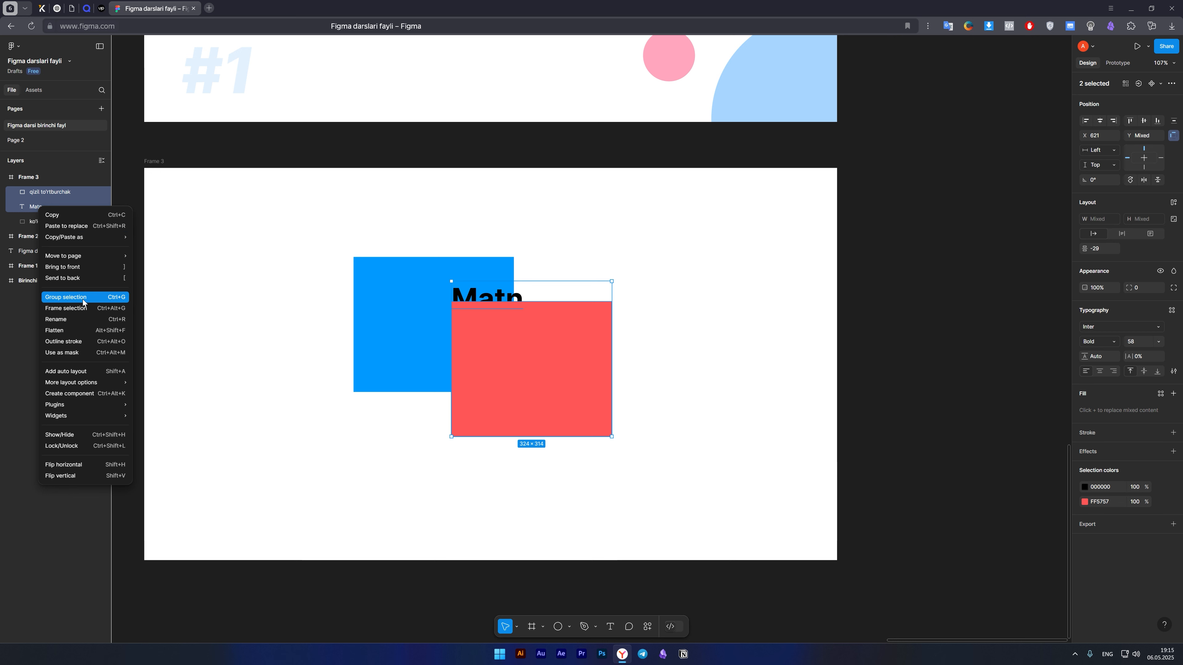
{"action": "left_click", "coordinate": [111, 297]}
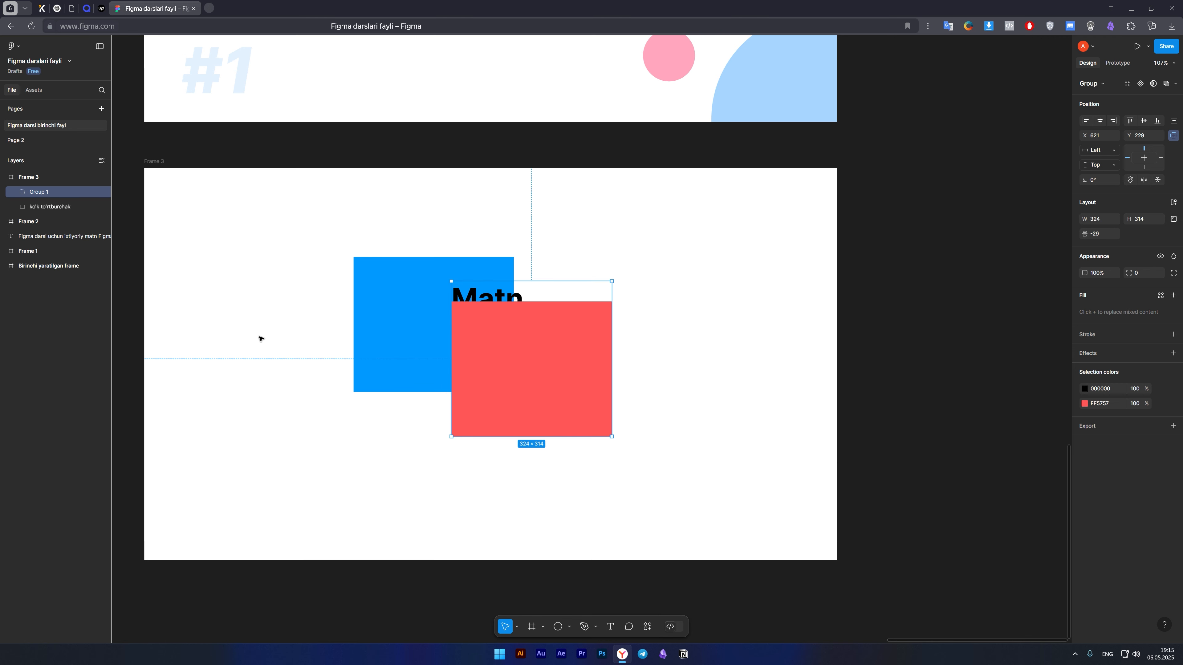
Move the group of the red rectangle and "Matn" to the upper edge of Frame 3, at about X 996, Y 0.
{"action": "left_click", "coordinate": [280, 399]}
{"action": "left_click", "coordinate": [511, 340]}
{"action": "left_click", "coordinate": [486, 490]}
{"action": "left_click", "coordinate": [546, 342]}
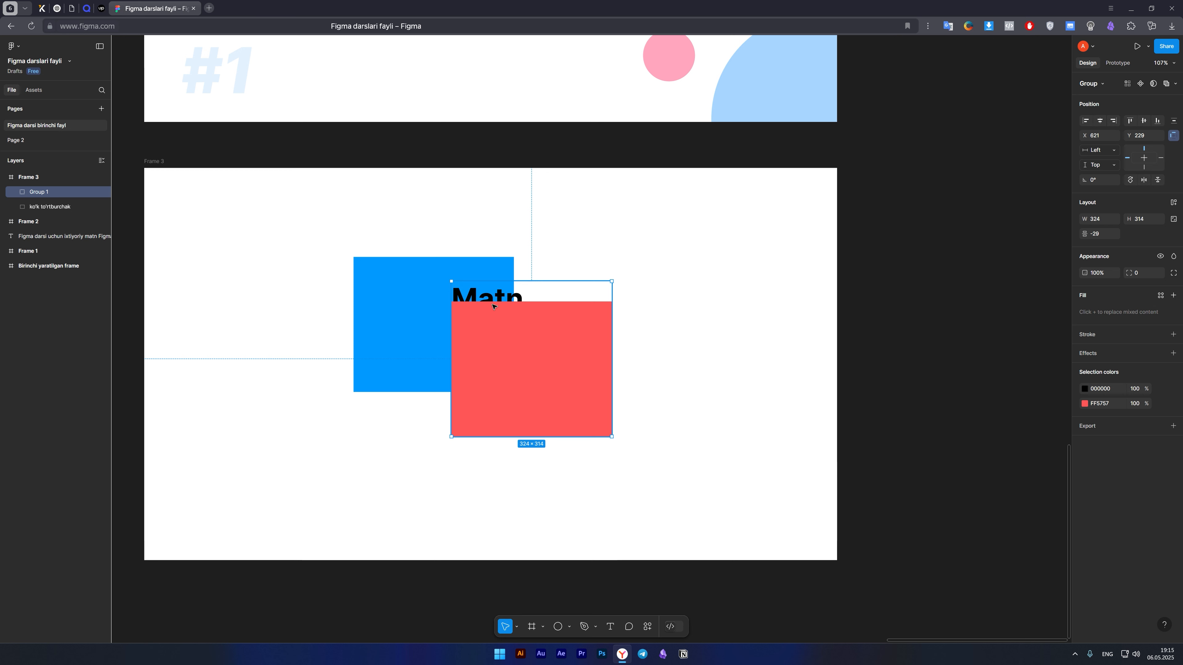
{"action": "left_click", "coordinate": [385, 435]}
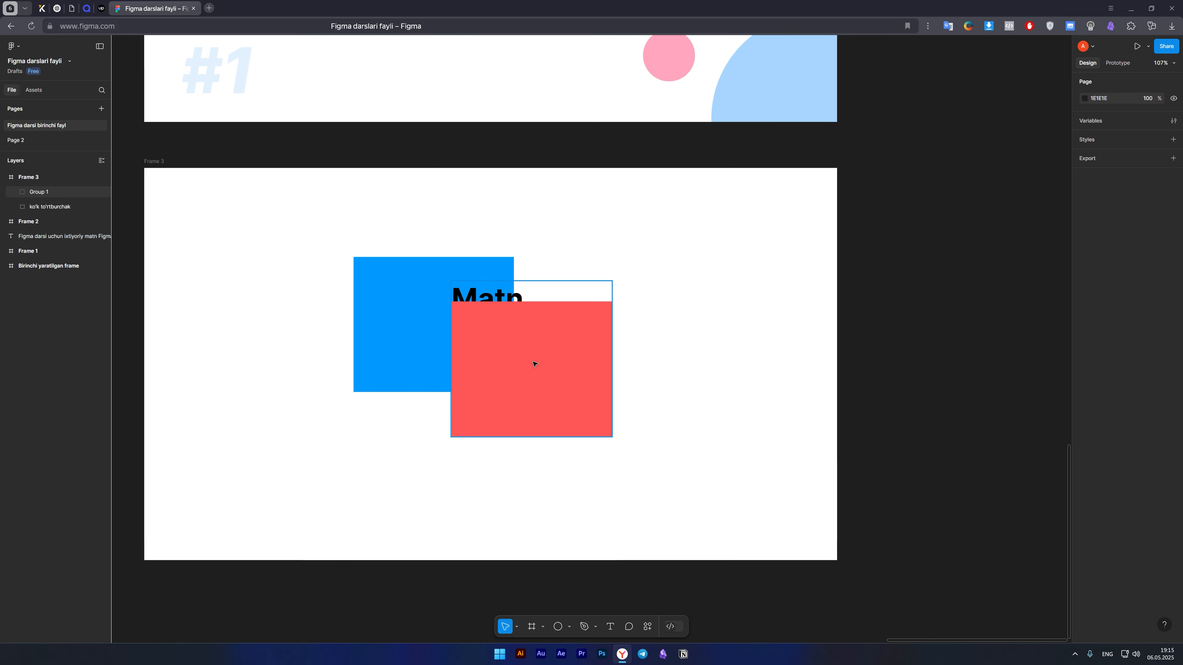
{"action": "left_click_drag", "start_coordinate": [534, 363], "coordinate": [726, 263]}
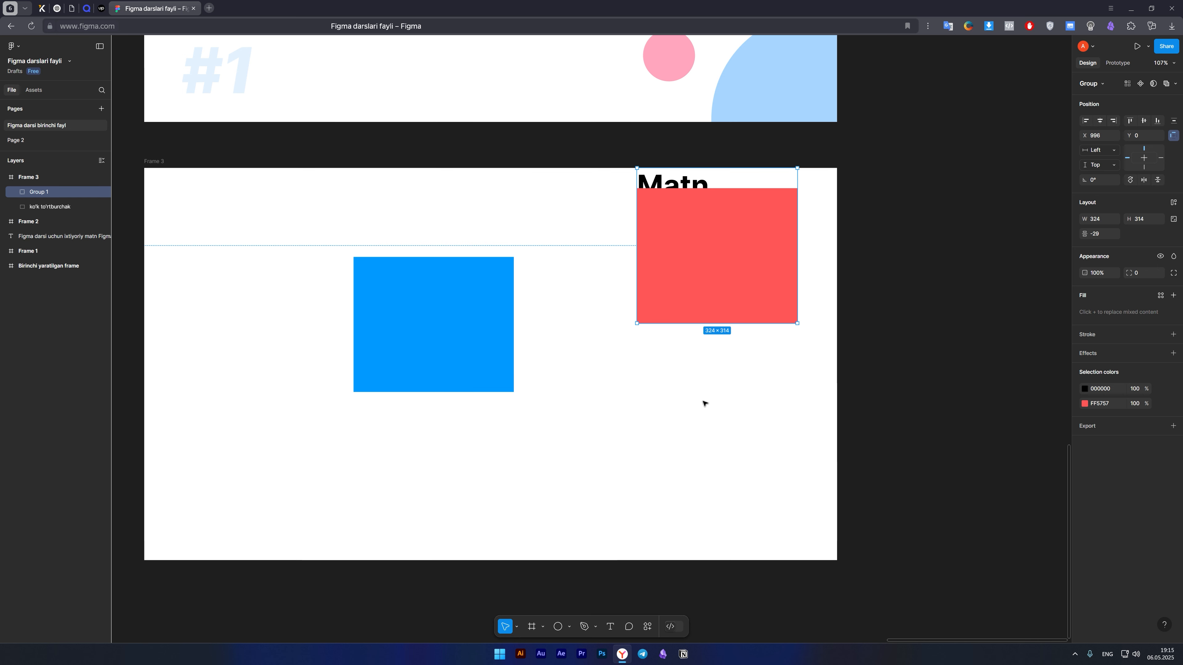
Examine the group's contents by selecting its red rectangle and "Matn" text individually, and collapse Group 1's layers.
{"action": "double_click", "coordinate": [678, 228]}
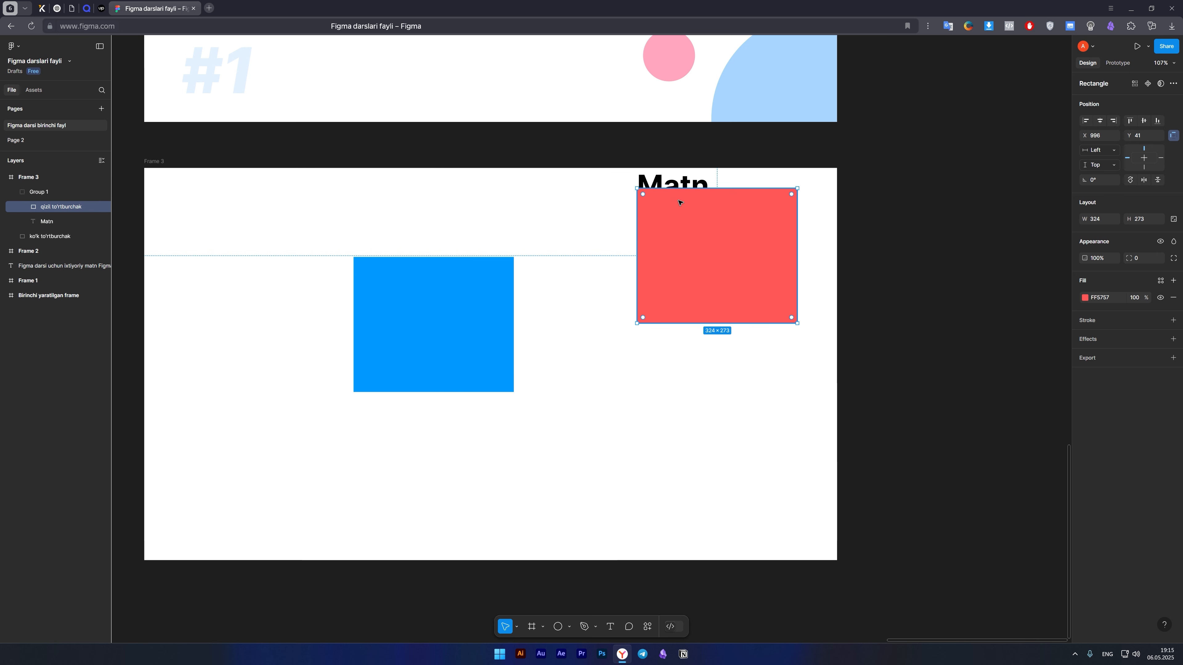
{"action": "left_click", "coordinate": [679, 183]}
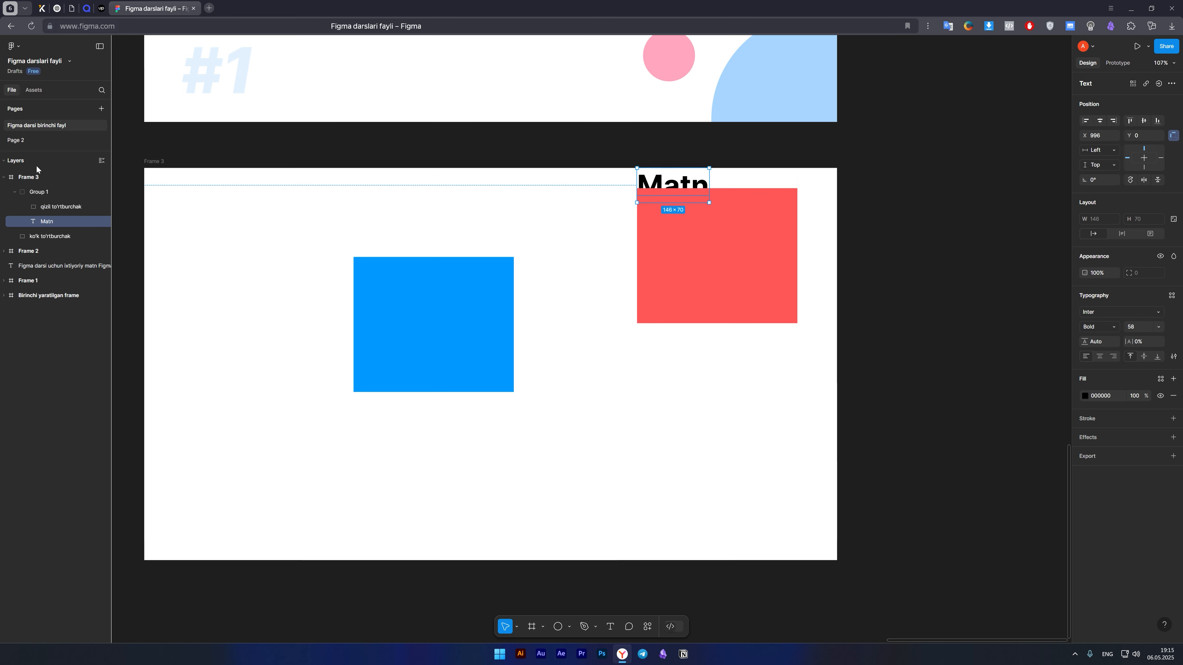
{"action": "left_click", "coordinate": [261, 257]}
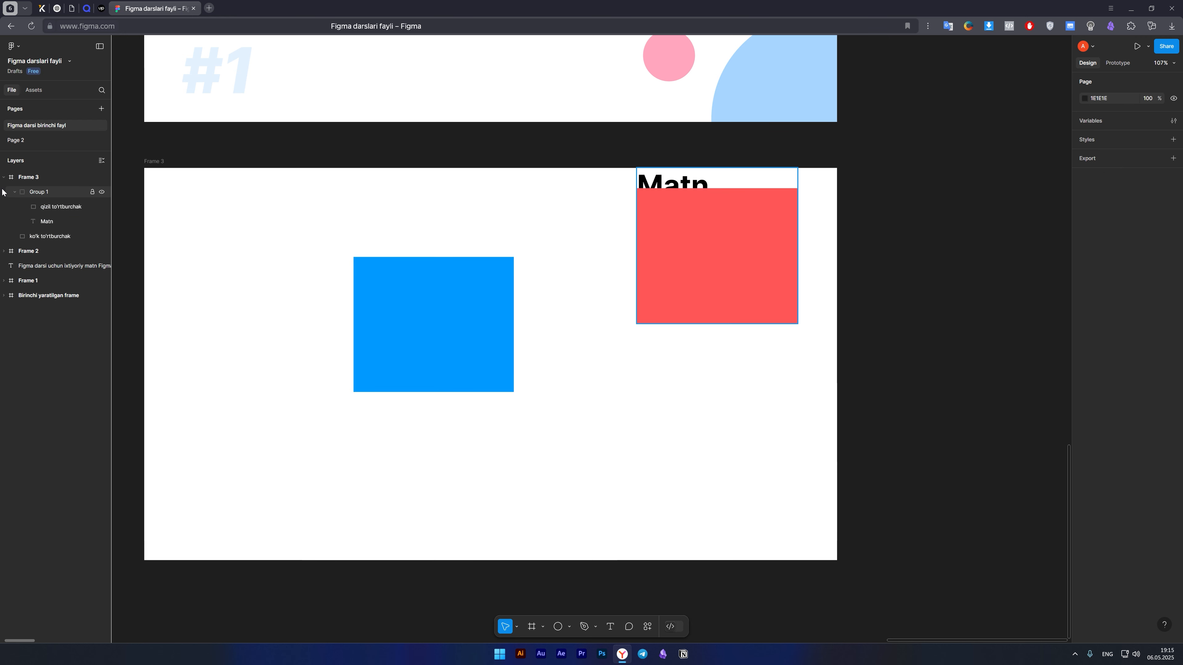
{"action": "left_click", "coordinate": [21, 193]}
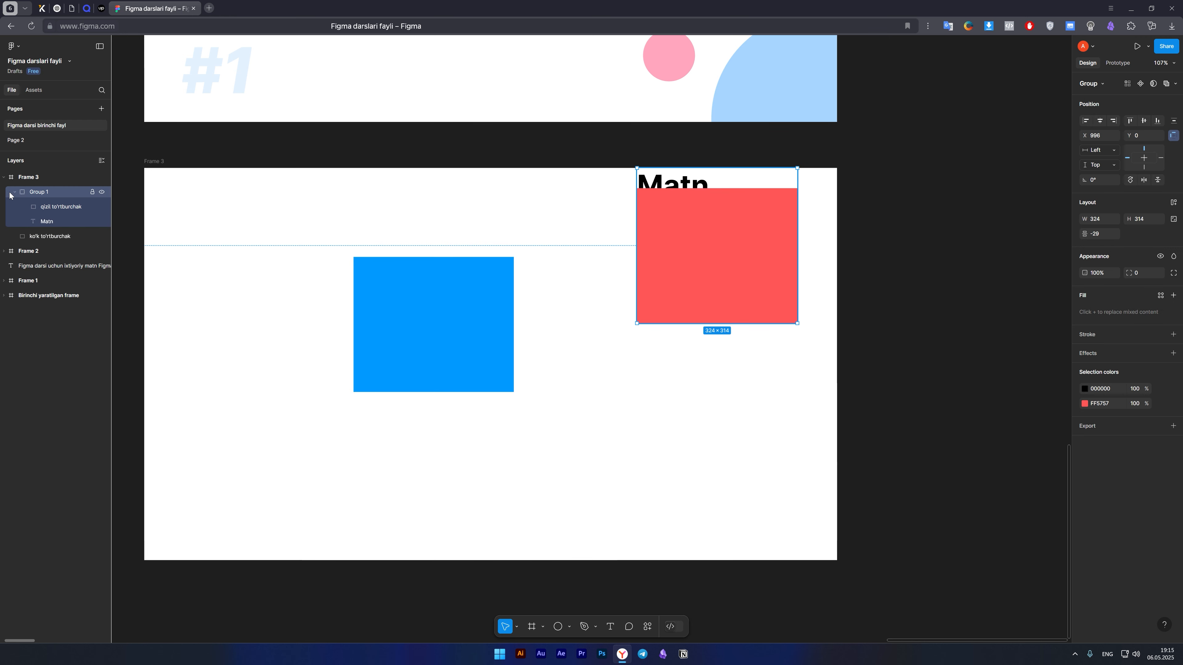
{"action": "left_click", "coordinate": [12, 193]}
{"action": "left_click", "coordinate": [661, 391]}
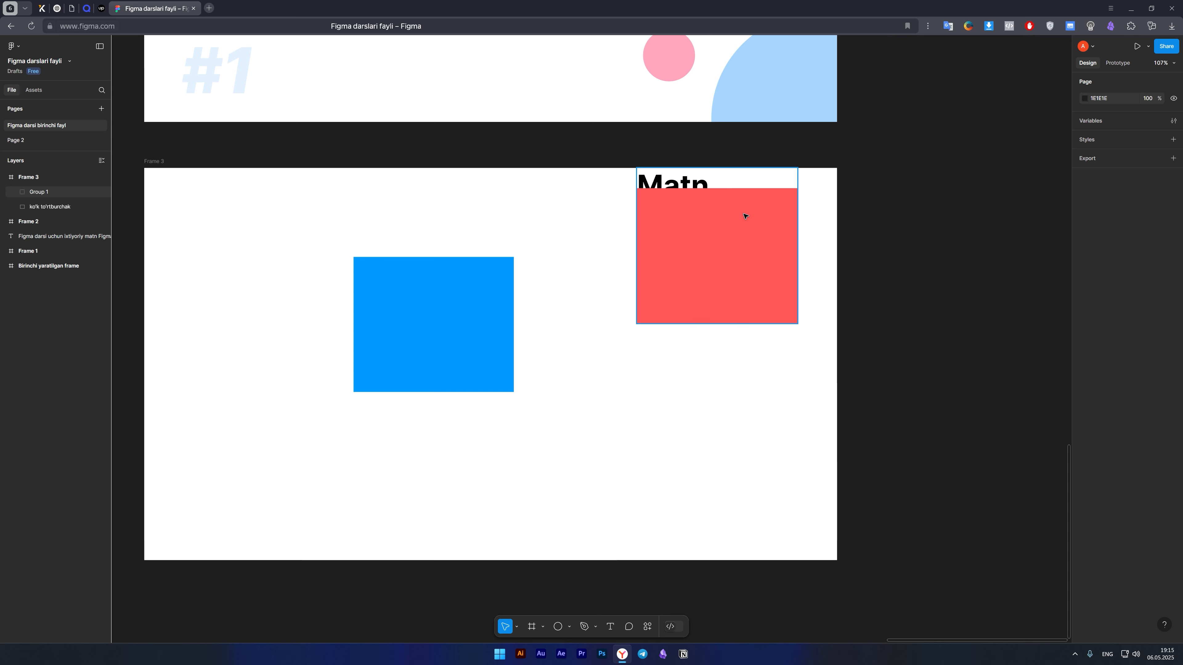
Move Group 1 to about X 941, Y 72, and shift only its "Matn" text to about X 987, Y 62.
{"action": "left_click_drag", "start_coordinate": [744, 216], "coordinate": [660, 235]}
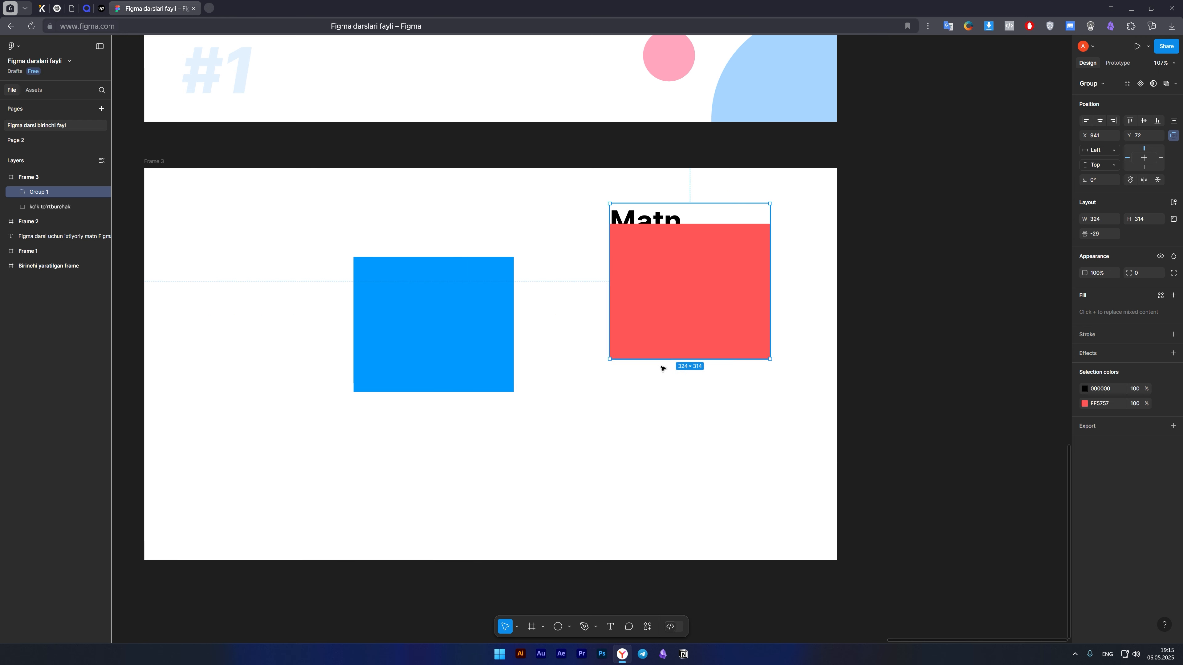
{"action": "double_click", "coordinate": [660, 219]}
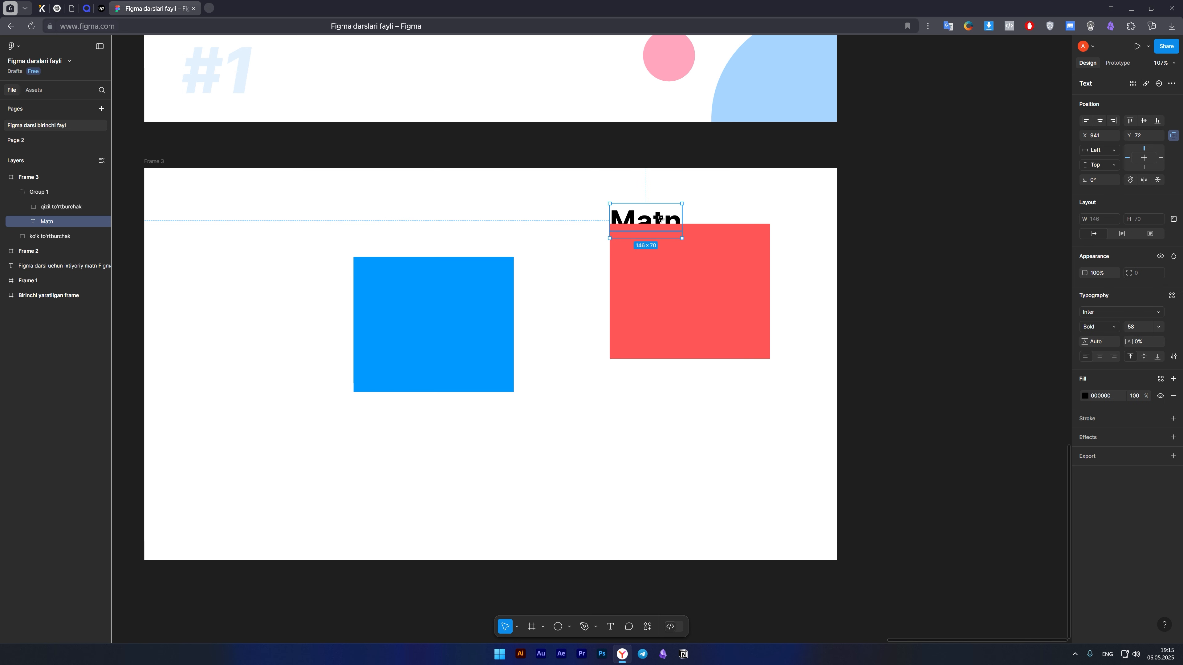
{"action": "left_click_drag", "start_coordinate": [660, 218], "coordinate": [687, 223]}
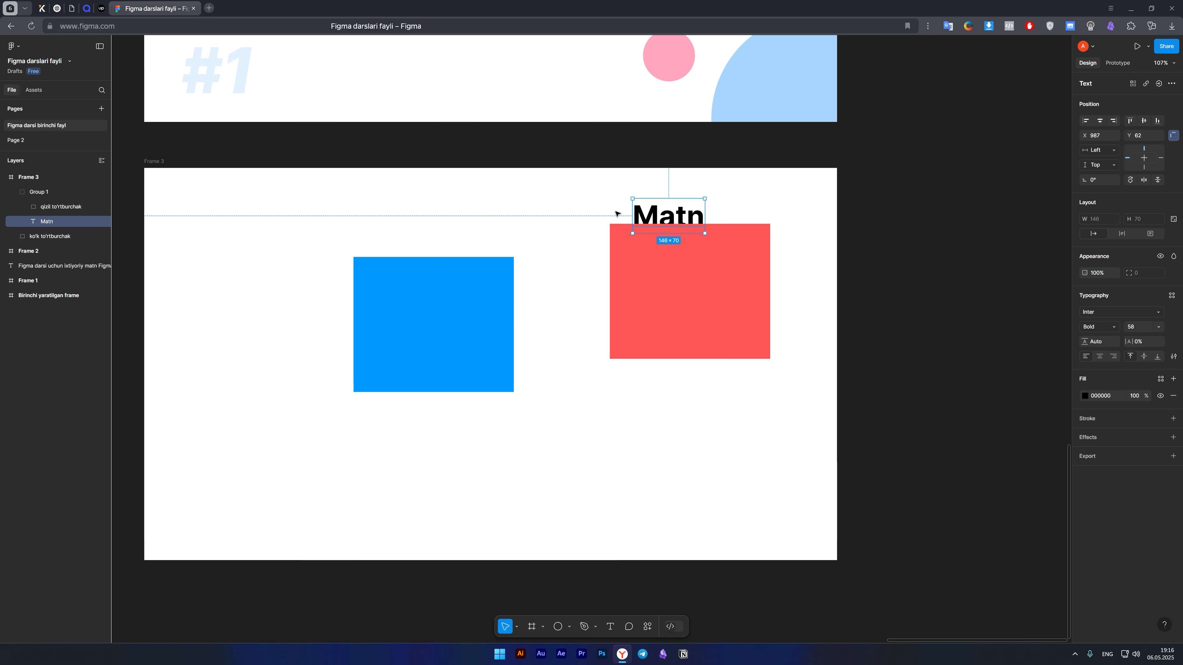
Move the group's "Matn" text above the blue rectangle at about X 458, Y 57, and select the whole group.
{"action": "left_click", "coordinate": [634, 255]}
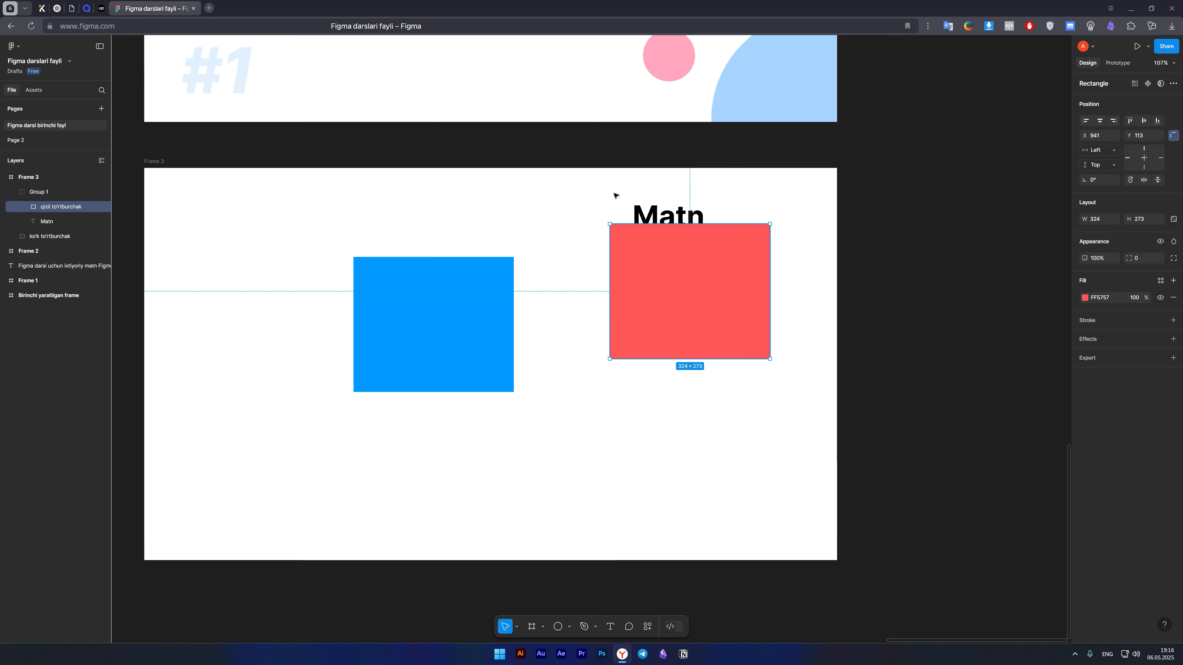
{"action": "left_click", "coordinate": [681, 214]}
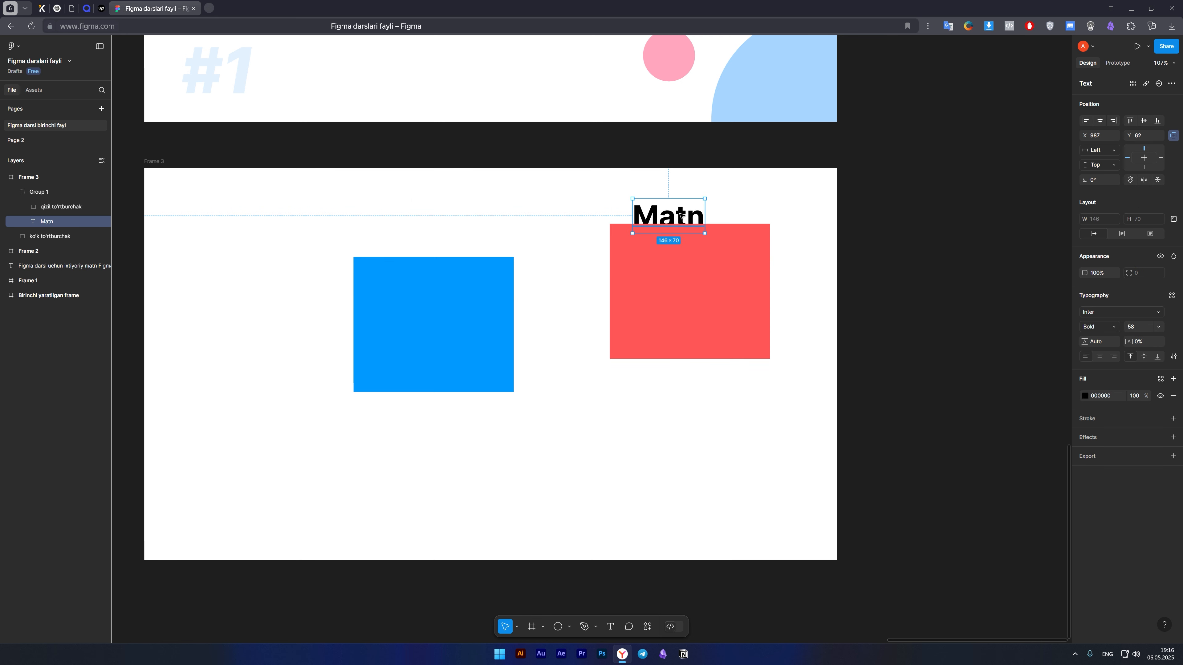
{"action": "left_click_drag", "start_coordinate": [667, 219], "coordinate": [418, 214]}
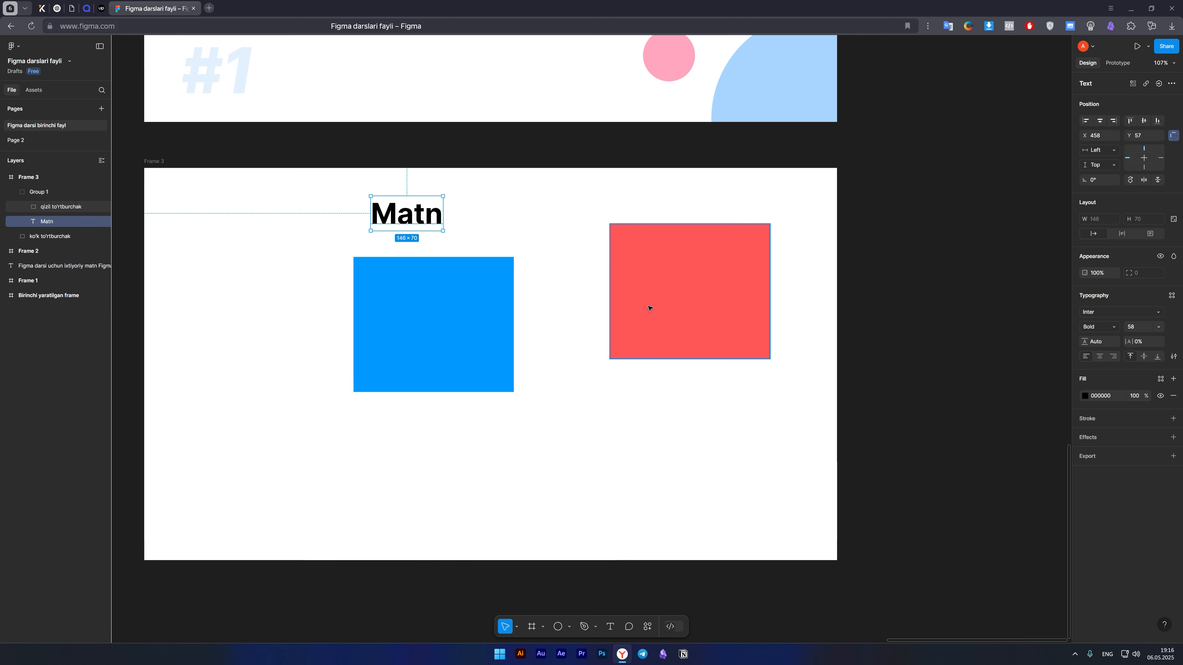
{"action": "left_click", "coordinate": [589, 420]}
{"action": "left_click", "coordinate": [643, 291]}
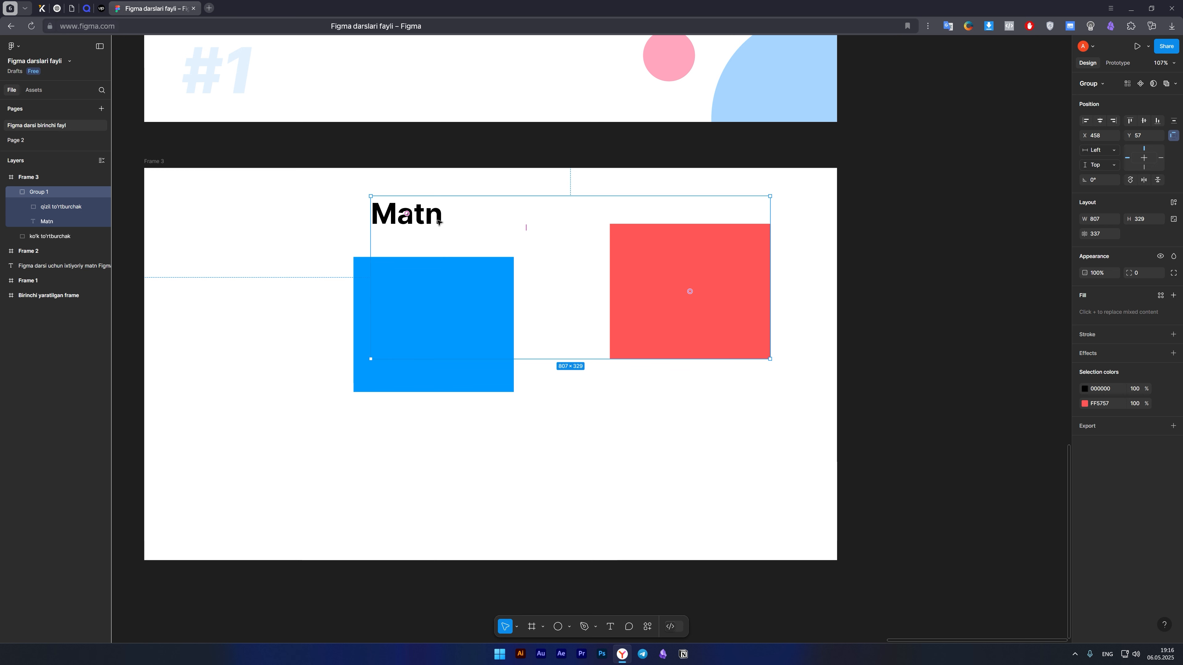
Move the group's "Matn" text near Frame 3's left edge at about X 71, Y 64, and select the whole group.
{"action": "double_click", "coordinate": [424, 220]}
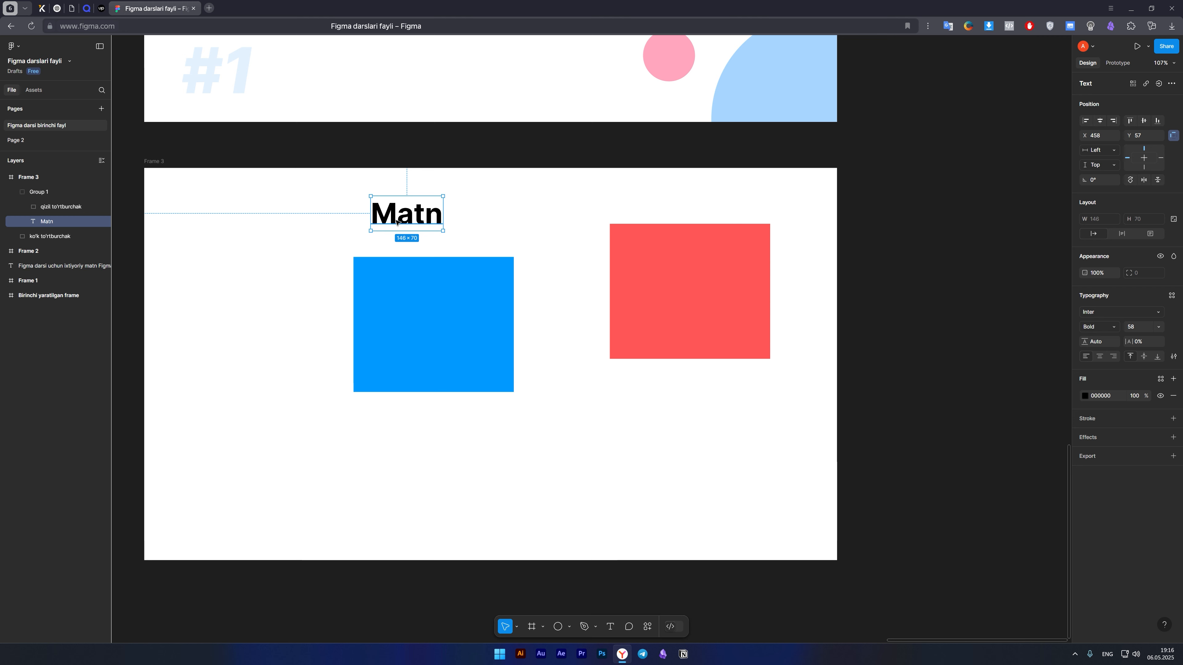
{"action": "left_click_drag", "start_coordinate": [375, 219], "coordinate": [184, 223]}
{"action": "left_click", "coordinate": [643, 439]}
{"action": "left_click", "coordinate": [725, 335]}
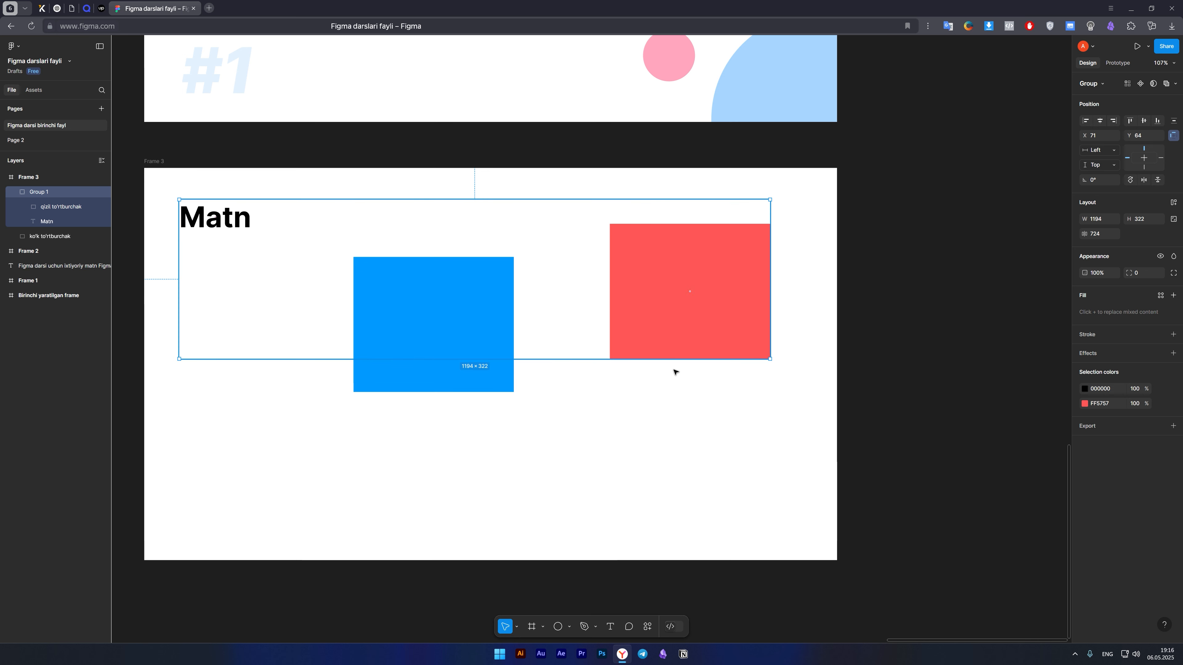
Move the whole Group 1 to about X 150, Y 108 in Frame 3 and reselect it.
{"action": "left_click_drag", "start_coordinate": [675, 368], "coordinate": [705, 305]}
{"action": "left_click", "coordinate": [665, 468]}
{"action": "left_click", "coordinate": [657, 322]}
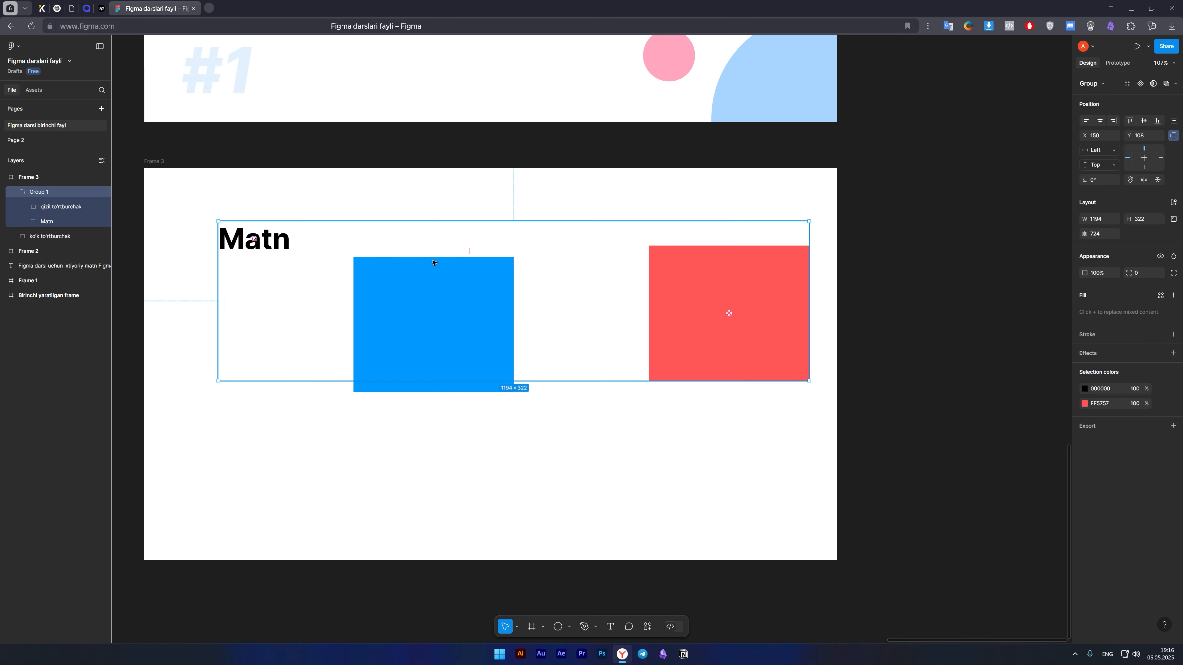
Move the "ko'k to'rtburchak" layer into Group 1, between "qizil to'rtburchak" and "Matn".
{"action": "left_click", "coordinate": [55, 209]}
{"action": "left_click", "coordinate": [58, 238]}
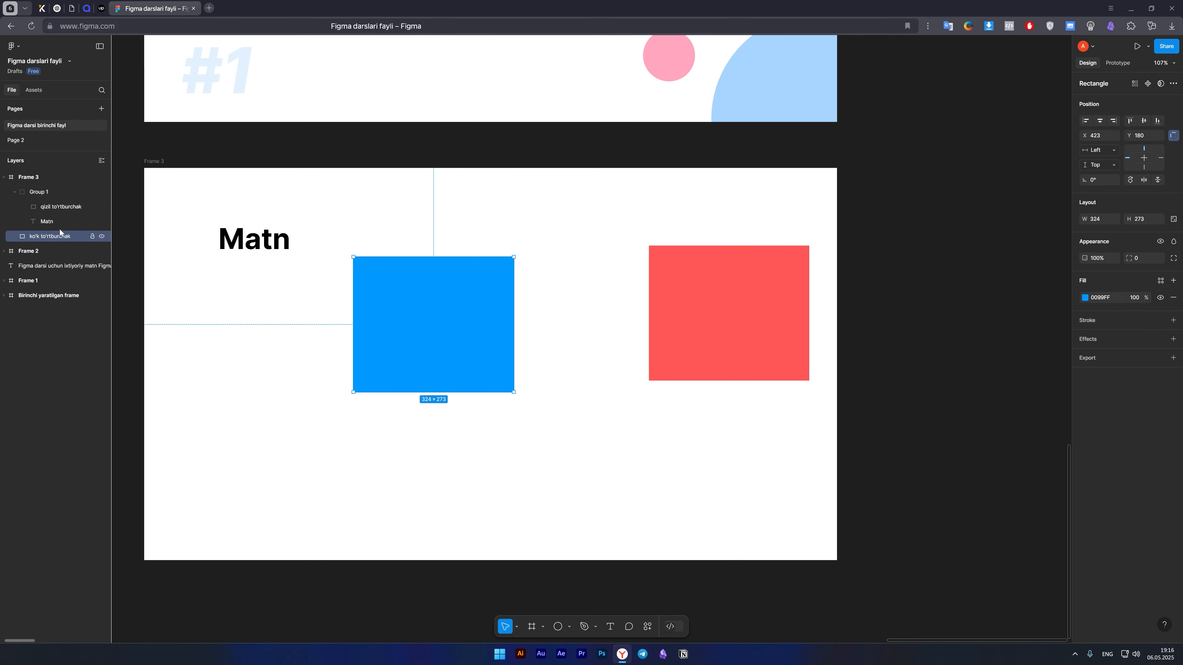
{"action": "left_click", "coordinate": [706, 362]}
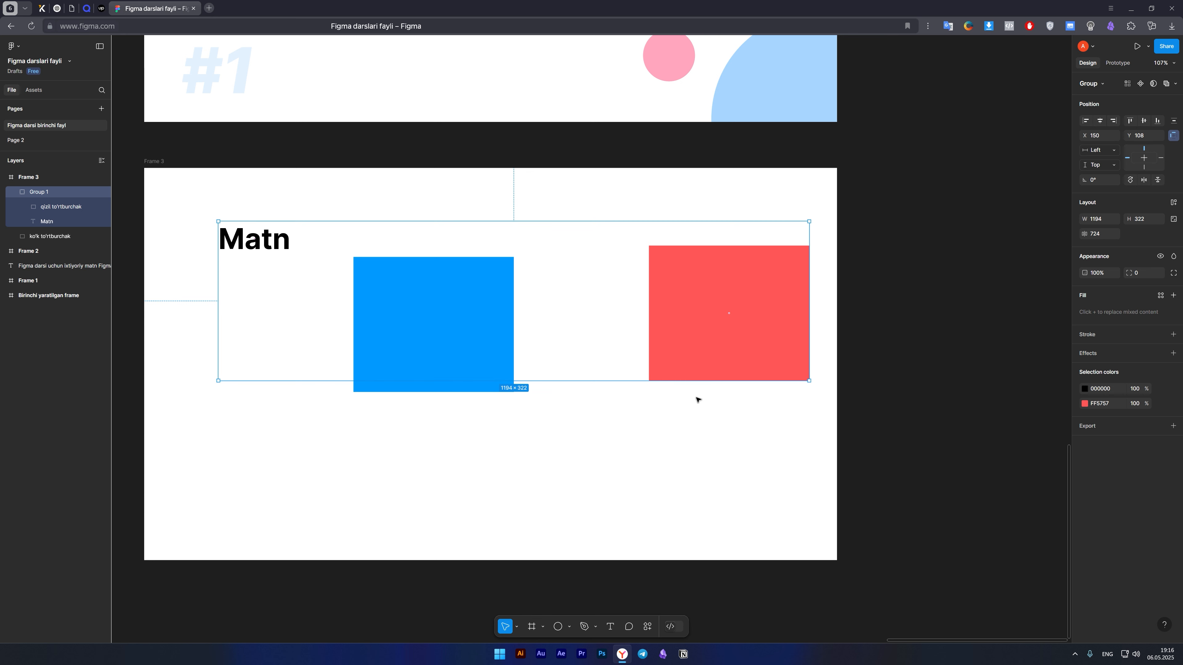
{"action": "left_click", "coordinate": [46, 237]}
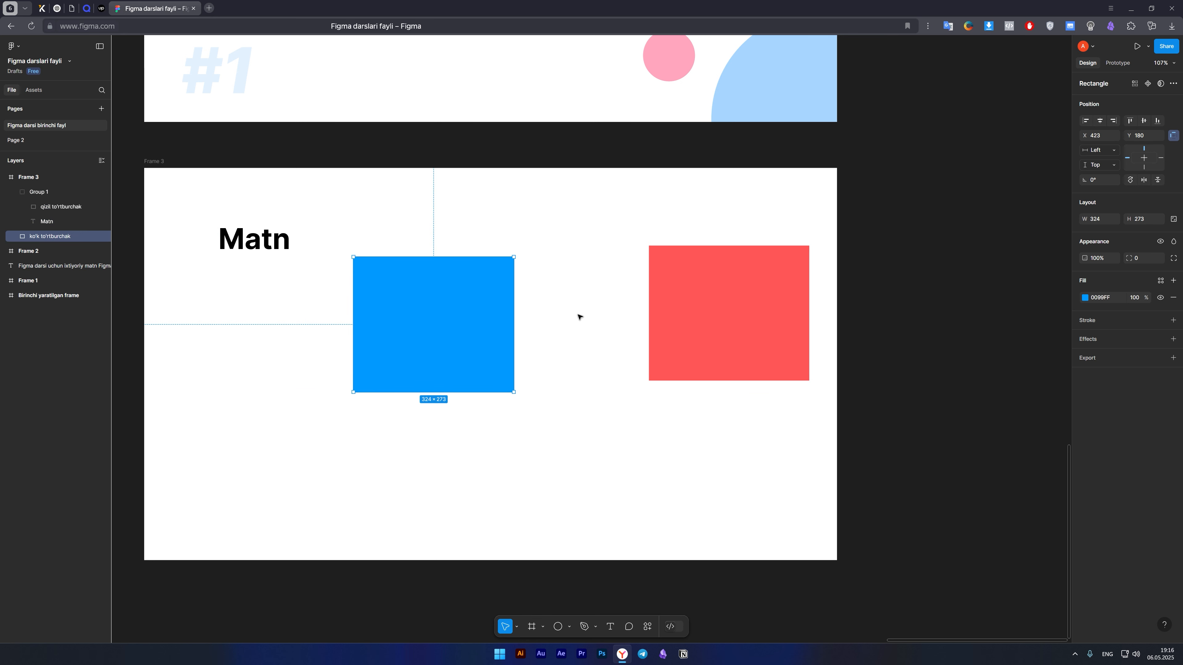
{"action": "mouse_move", "coordinate": [50, 237]}
{"action": "left_mouse_down"}
{"action": "mouse_move", "coordinate": [53, 198]}
{"action": "mouse_move", "coordinate": [57, 221]}
{"action": "left_mouse_up"}
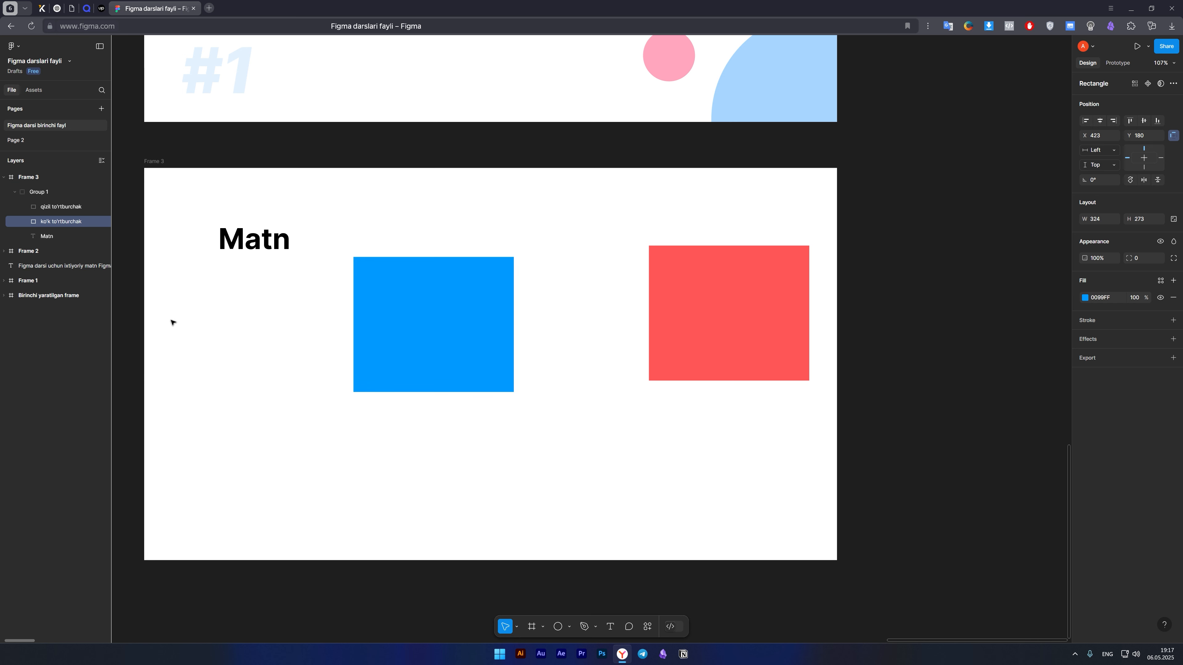
Move Group 1 with all its layers to about X 136, Y 65 in Frame 3 and clear the selection.
{"action": "left_click", "coordinate": [404, 293]}
{"action": "mouse_move", "coordinate": [443, 325]}
{"action": "left_mouse_down"}
{"action": "mouse_move", "coordinate": [466, 346]}
{"action": "mouse_move", "coordinate": [432, 327]}
{"action": "mouse_move", "coordinate": [438, 303]}
{"action": "left_mouse_up"}
{"action": "left_click", "coordinate": [114, 267]}
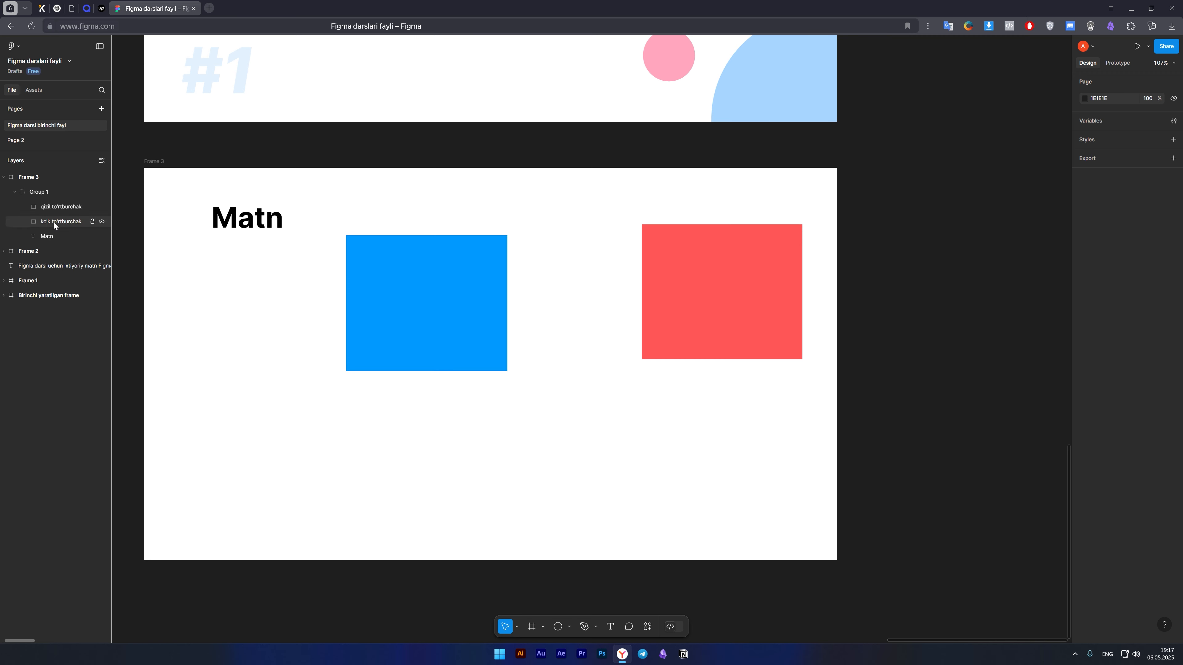
Move the "qizil to'rtburchak" layer out of Group 1 to directly inside Frame 3, above the group.
{"action": "left_click", "coordinate": [53, 208]}
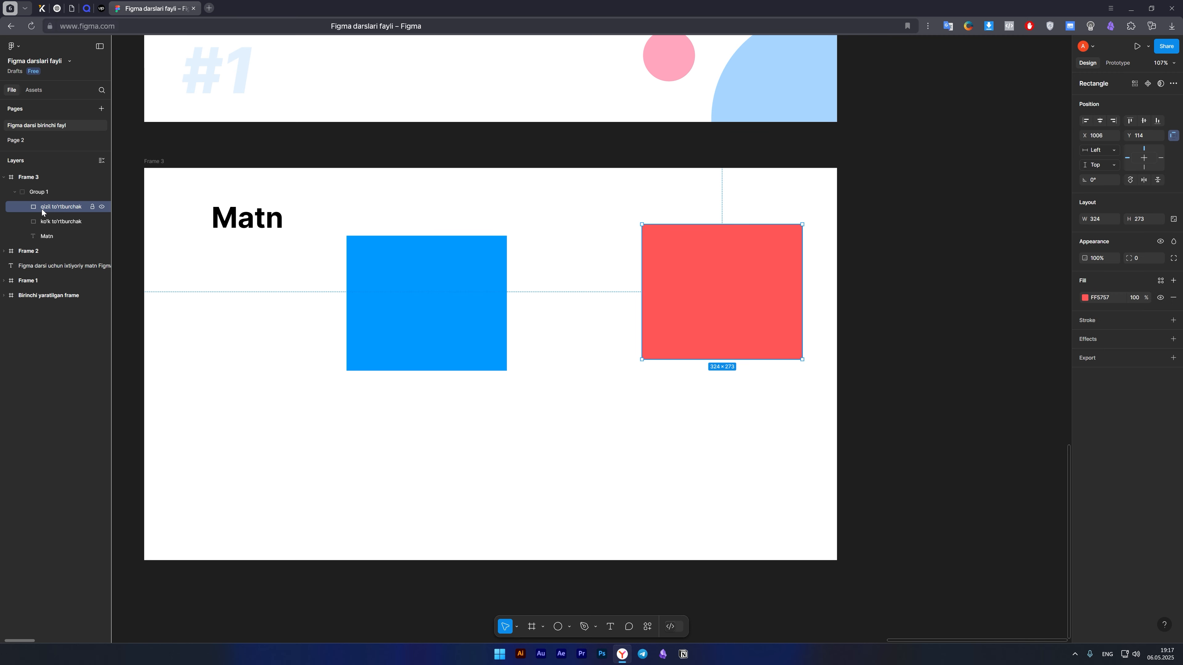
{"action": "left_click_drag", "start_coordinate": [42, 211], "coordinate": [31, 182]}
{"action": "left_click", "coordinate": [28, 182]}
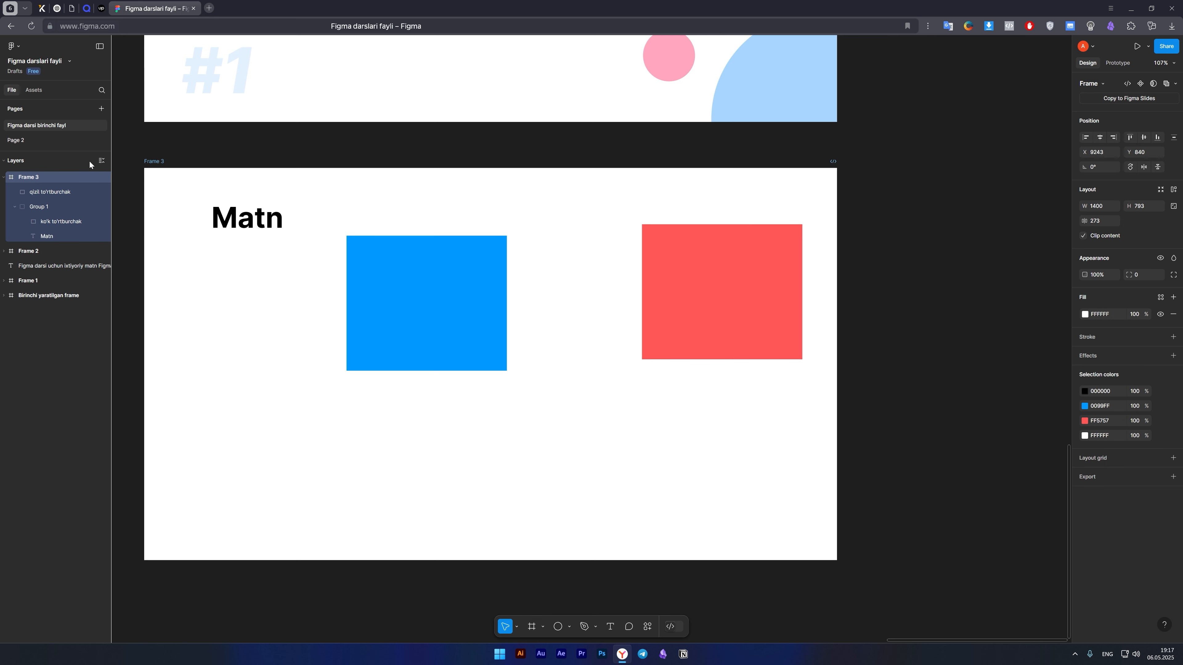
{"action": "left_click", "coordinate": [36, 208]}
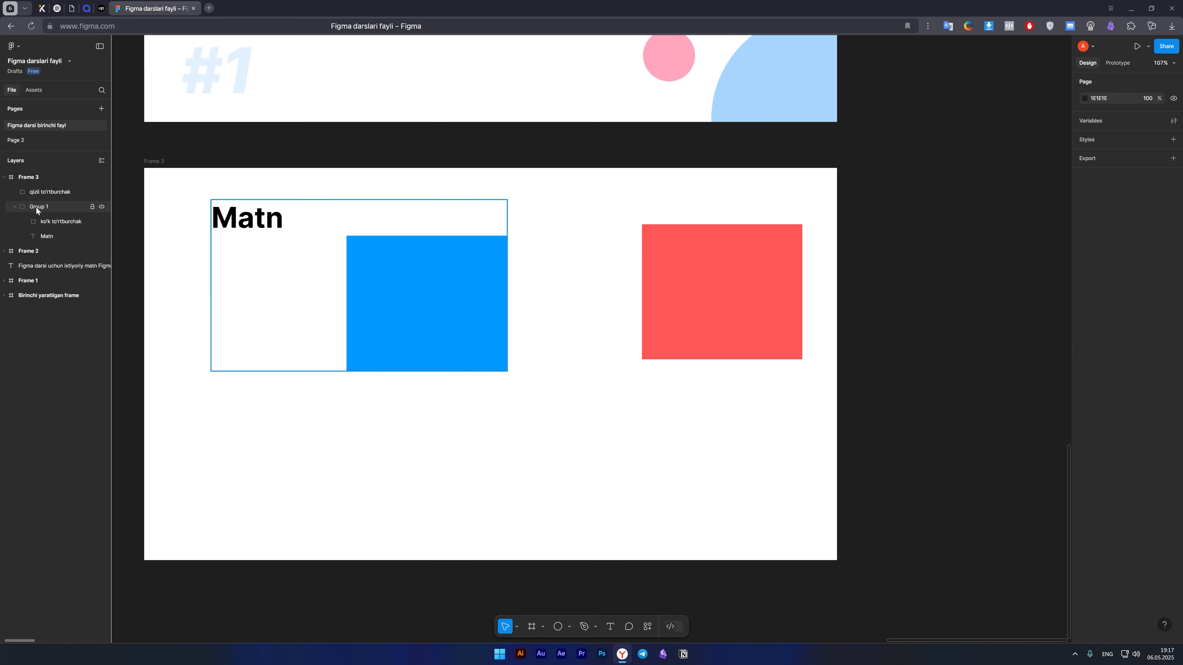
{"action": "left_click", "coordinate": [616, 455]}
Move the "qizil to'rtburchak" layer out of Frame 3 to the top level of the page, and select Frame 3.
{"action": "left_click", "coordinate": [56, 194]}
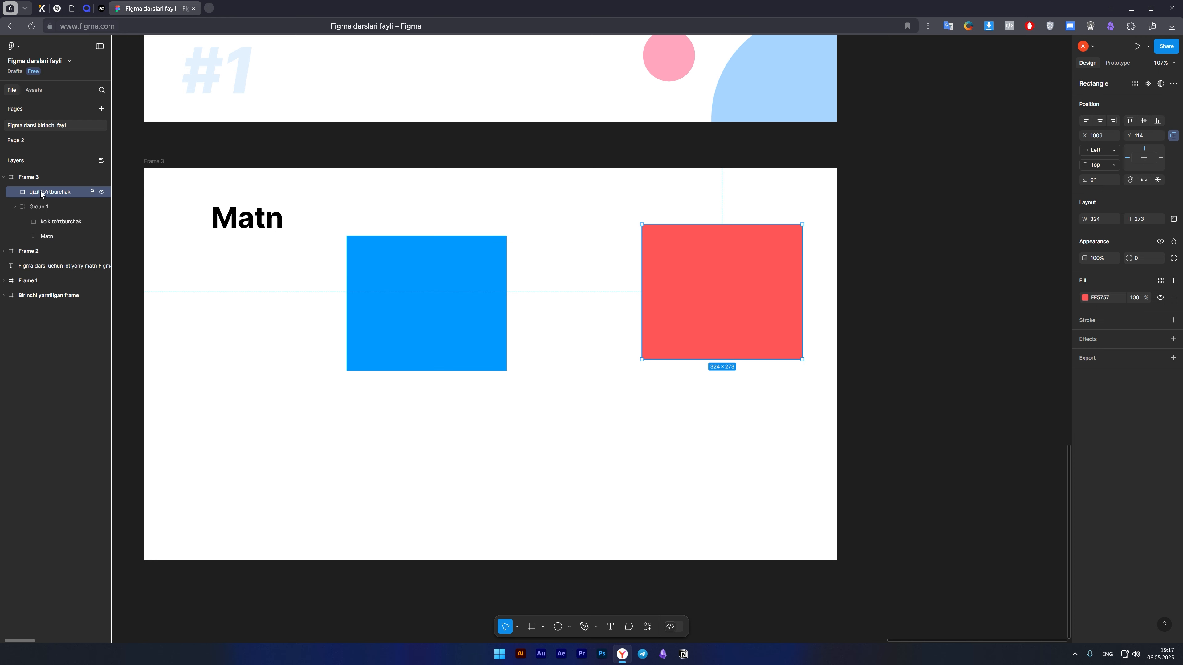
{"action": "left_click_drag", "start_coordinate": [41, 192], "coordinate": [37, 174]}
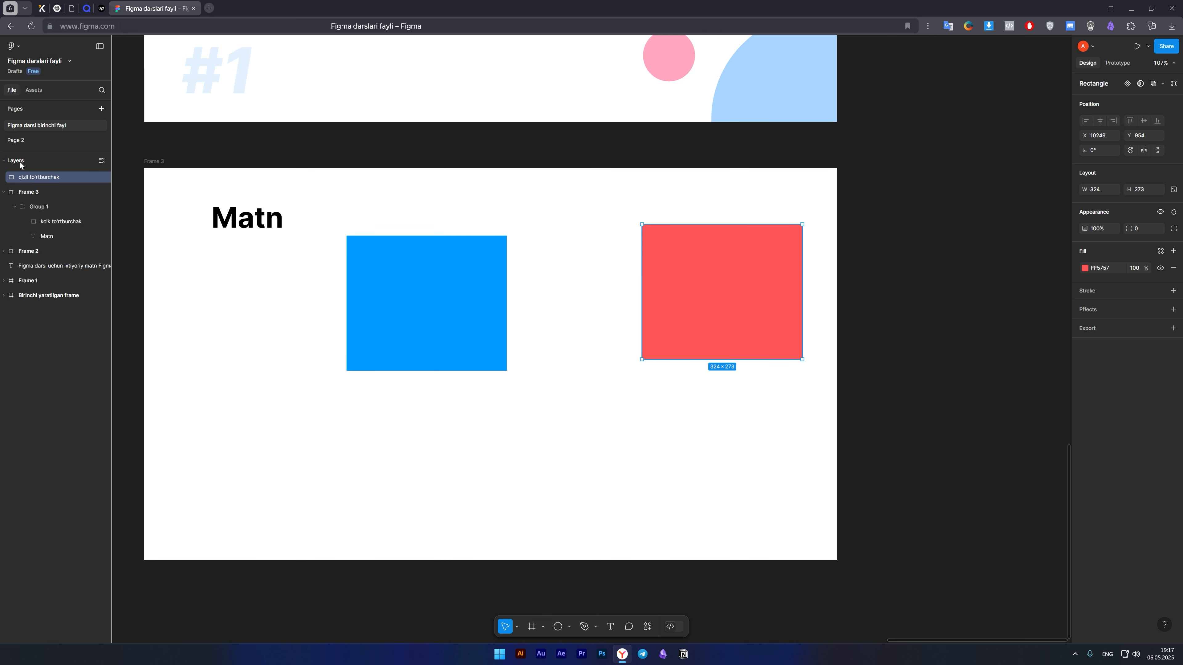
{"action": "left_click", "coordinate": [29, 192]}
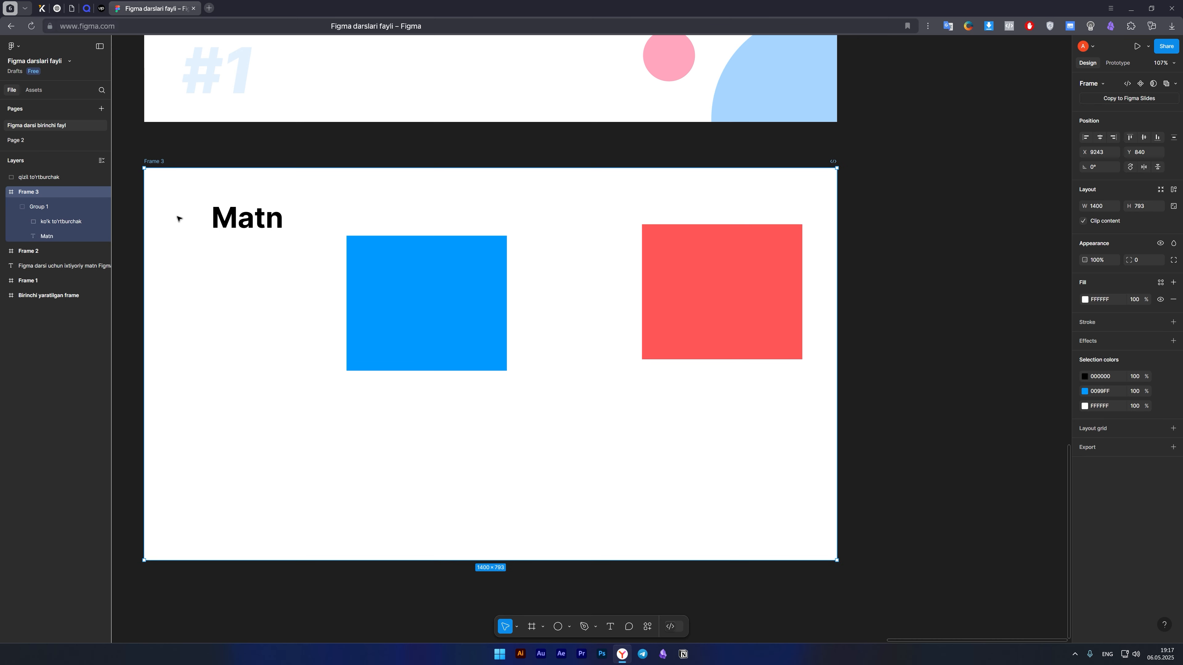
Move Frame 3 without the red rectangle to about X 9100, Y 985, then try moving it farther across the canvas.
{"action": "scroll", "coordinate": [404, 370], "scroll_direction": "down", "scroll_amount": 5}
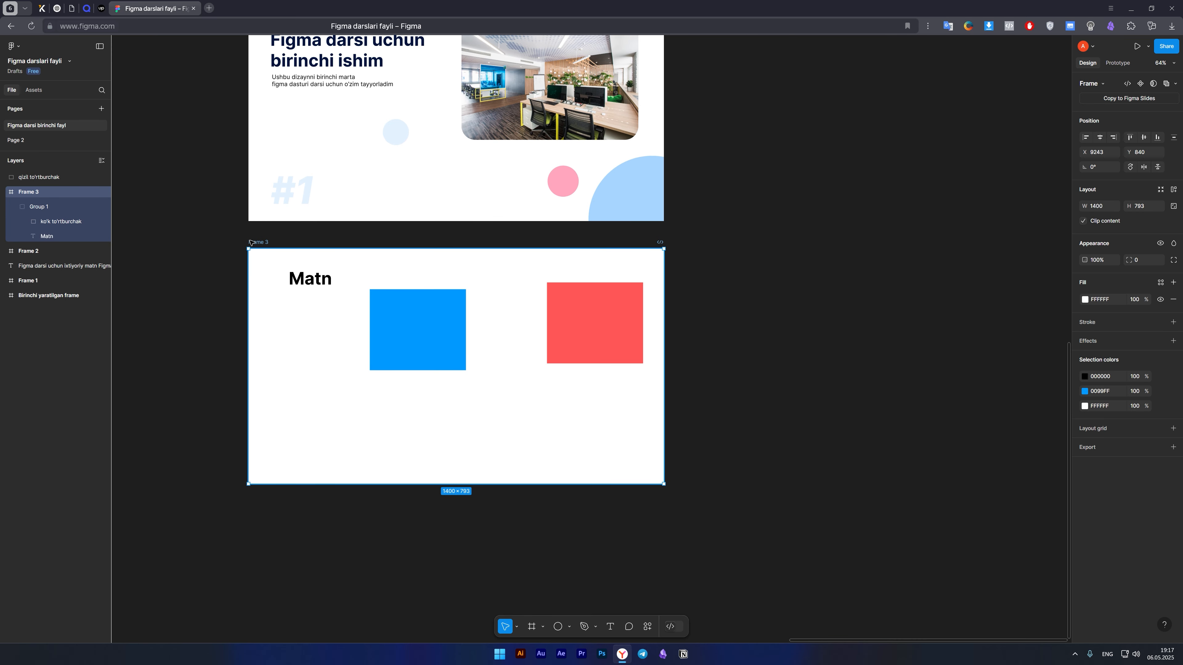
{"action": "left_click_drag", "start_coordinate": [252, 242], "coordinate": [218, 287]}
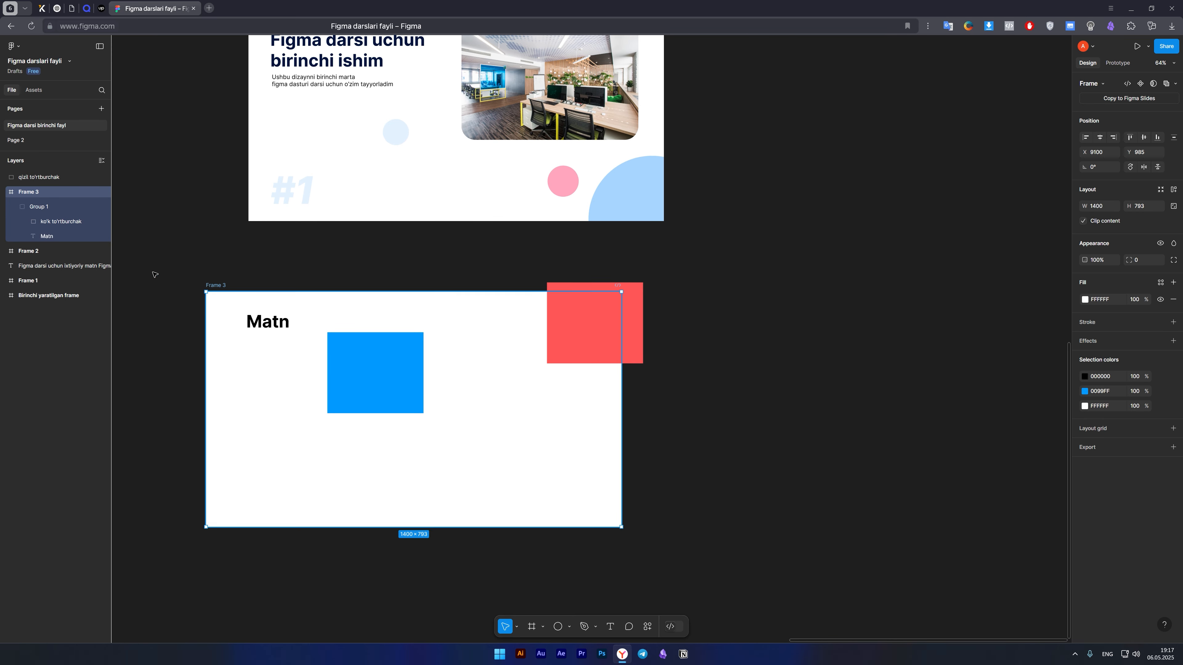
{"action": "left_click", "coordinate": [35, 178]}
{"action": "left_click", "coordinate": [40, 192]}
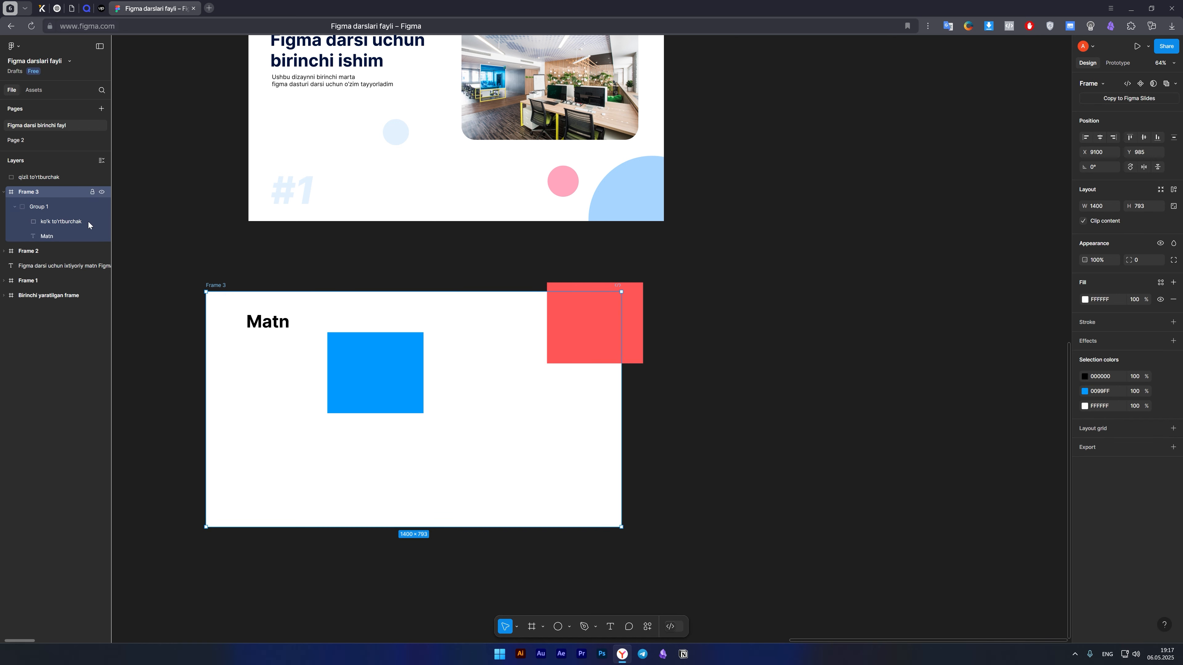
{"action": "left_click_drag", "start_coordinate": [216, 281], "coordinate": [763, 277]}
{"action": "left_click_drag", "start_coordinate": [799, 323], "coordinate": [497, 391]}
Undo the last moves of Frame 3.
{"action": "key", "text": "ctrl+z"}
{"action": "key", "text": "ctrl+z"}
{"action": "key", "text": "ctrl+z"}
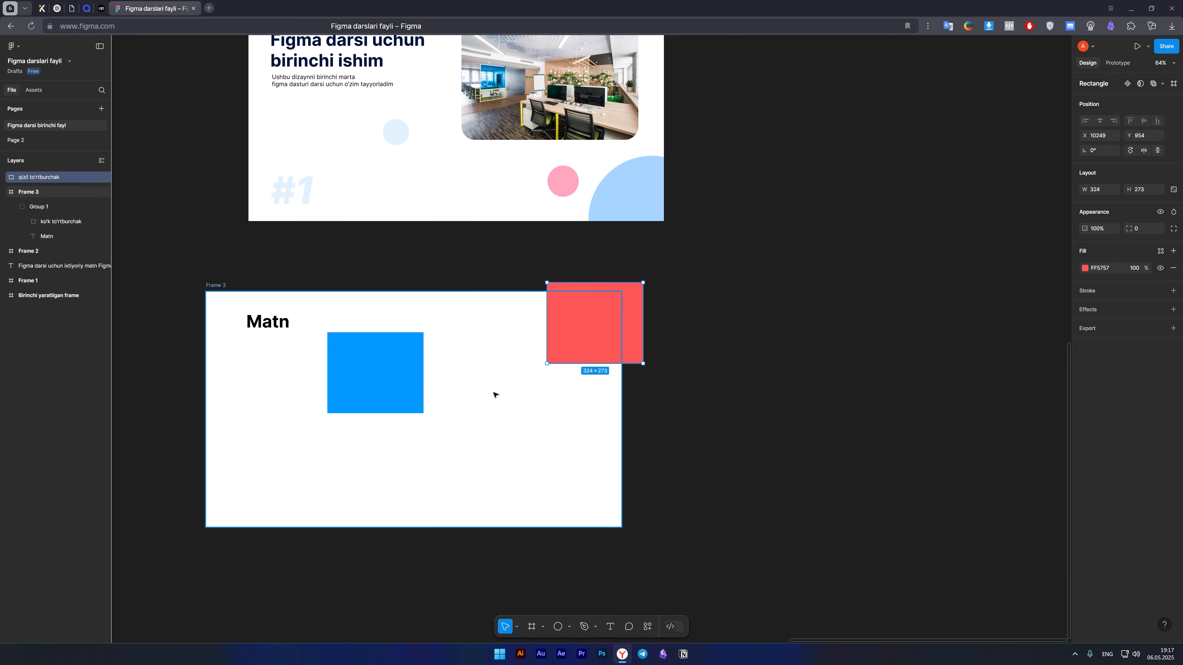
{"action": "key", "text": "ctrl+z"}
{"action": "key", "text": "ctrl+z"}
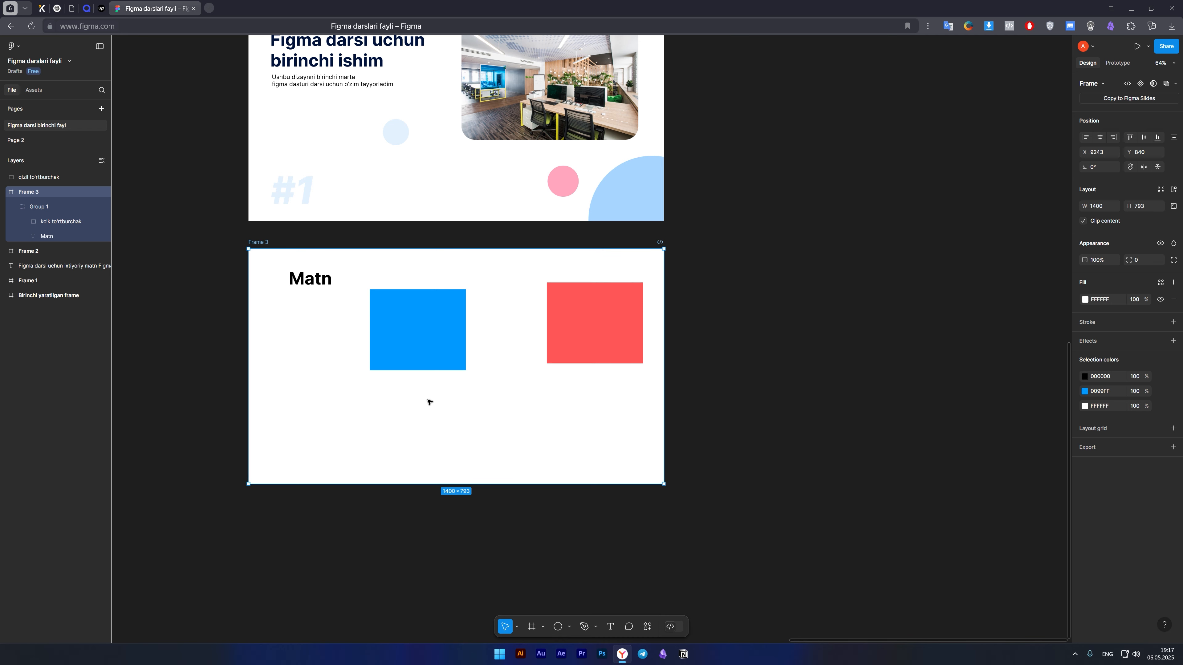
Move the "qizil to'rtburchak" layer back into Frame 3 above Group 1, then collapse and re-expand Group 1.
{"action": "left_click", "coordinate": [29, 208]}
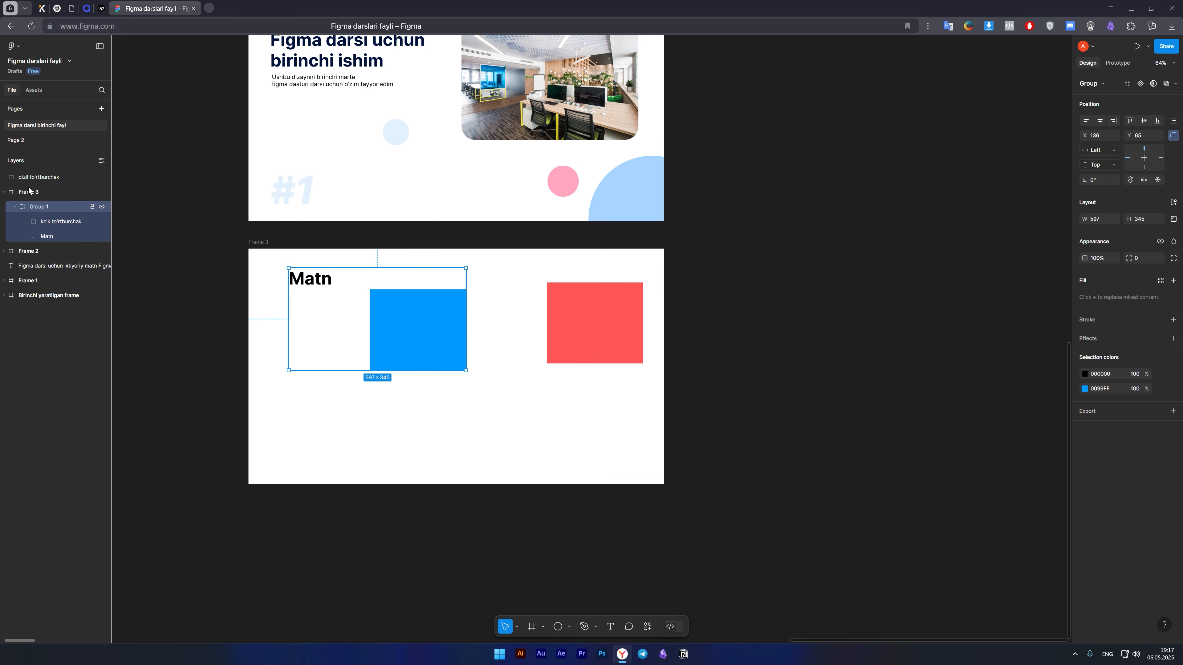
{"action": "left_click", "coordinate": [51, 178]}
{"action": "left_click_drag", "start_coordinate": [46, 217], "coordinate": [43, 200]}
{"action": "left_click", "coordinate": [33, 207]}
{"action": "left_click", "coordinate": [15, 207]}
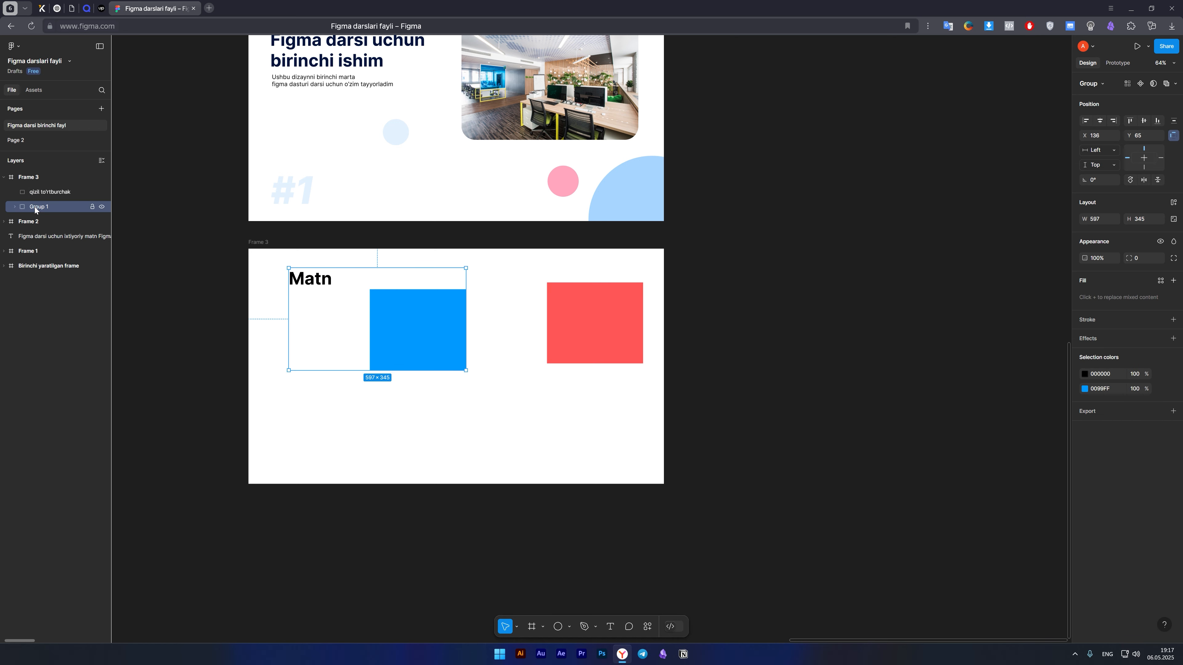
{"action": "left_click", "coordinate": [15, 207]}
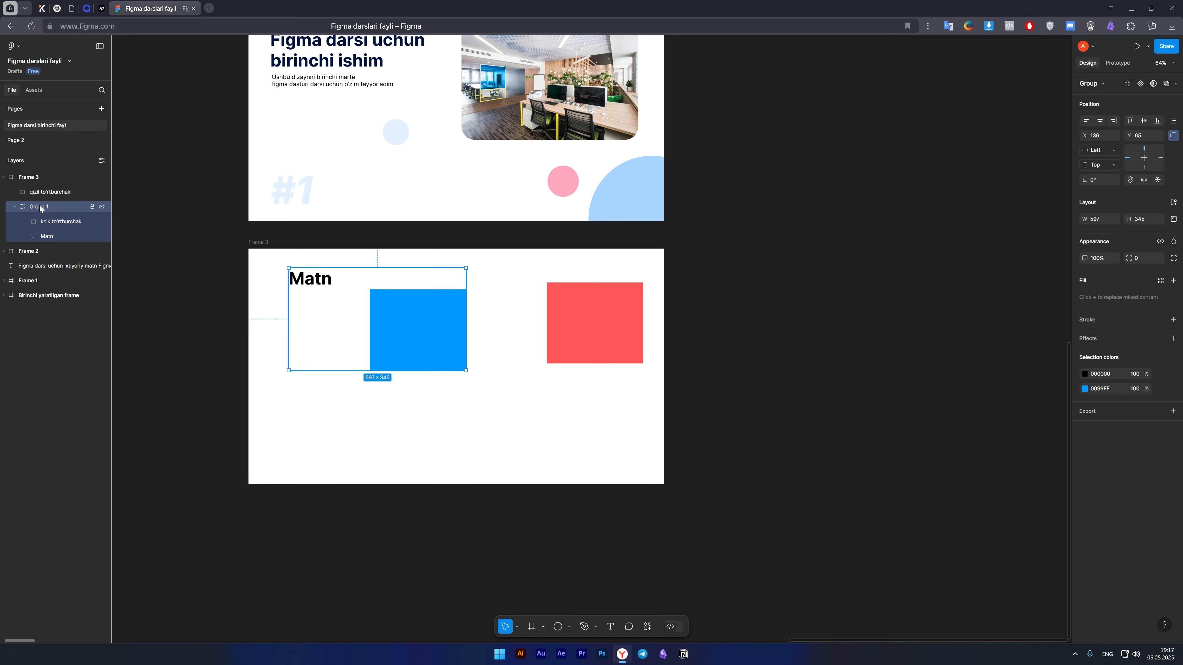
Try moving Frame 3 with all its contents on the canvas and undo the move.
{"action": "left_click", "coordinate": [15, 179]}
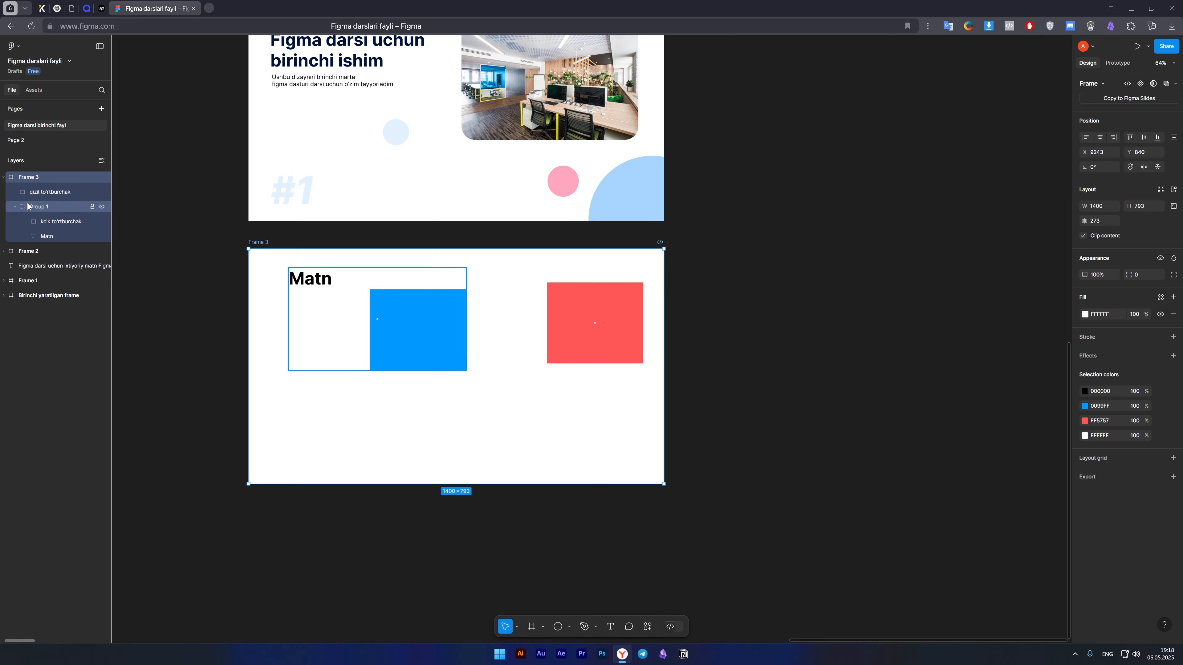
{"action": "left_click_drag", "start_coordinate": [256, 243], "coordinate": [235, 288]}
{"action": "key", "text": "ctrl+z"}
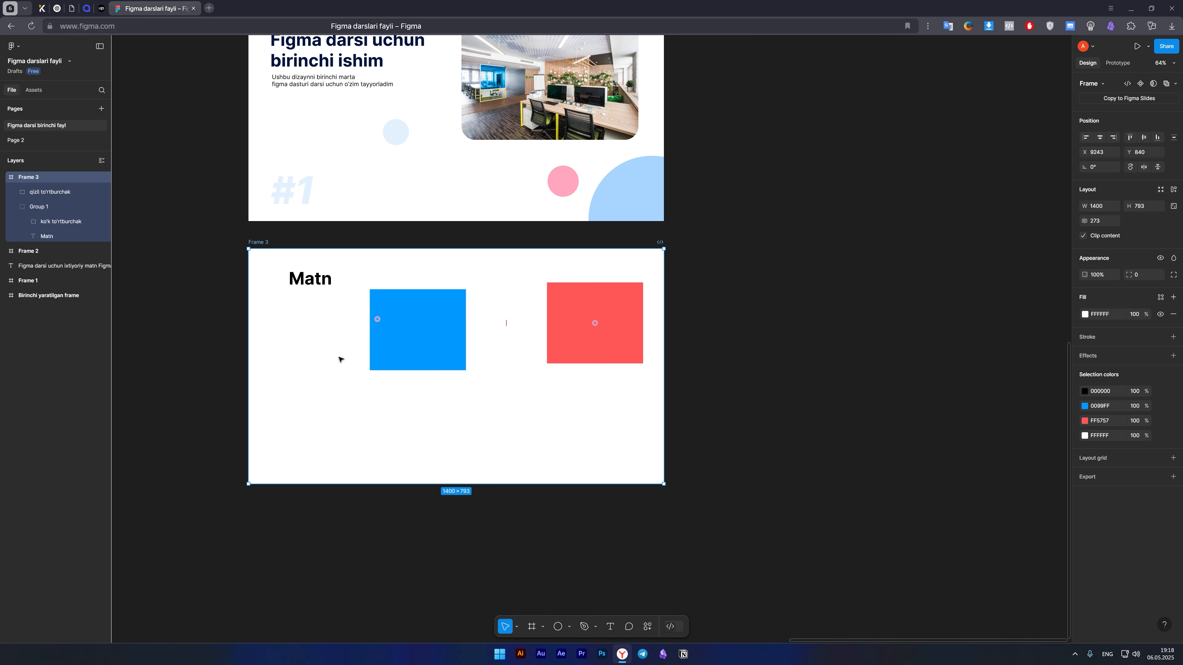
Select Frame 2 and Frame 3 together and group them.
{"action": "left_click", "coordinate": [359, 443]}
{"action": "scroll", "coordinate": [358, 217], "scroll_direction": "up", "scroll_amount": 3}
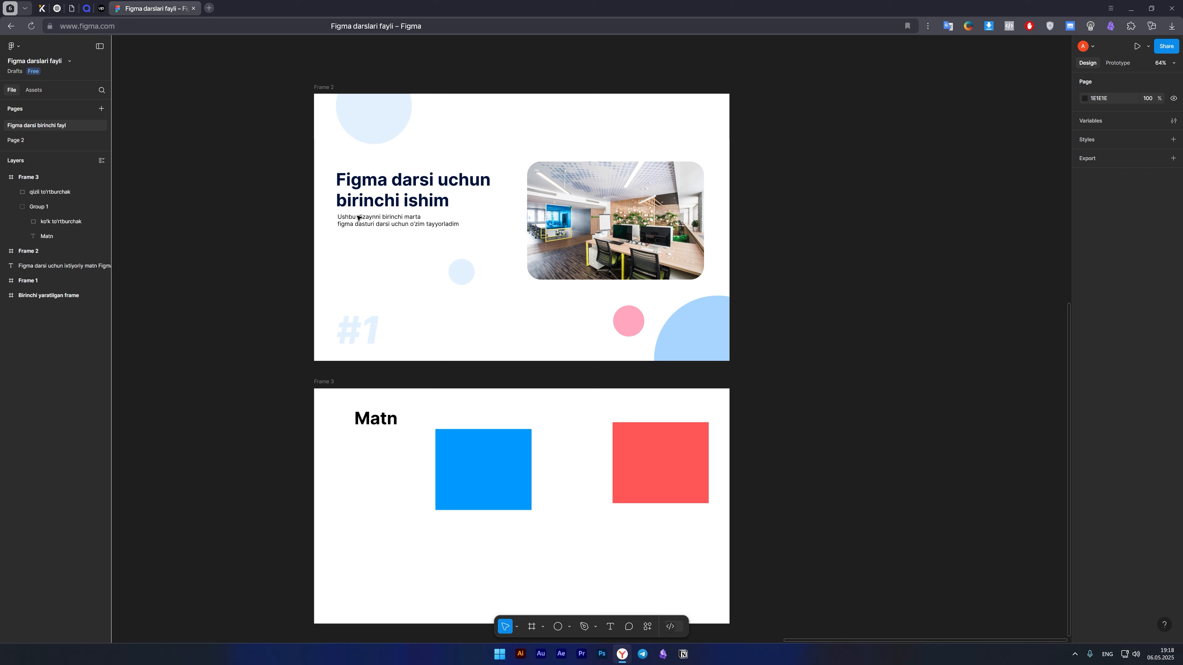
{"action": "left_click", "coordinate": [325, 91]}
{"action": "left_click", "coordinate": [323, 381], "text": "shift"}
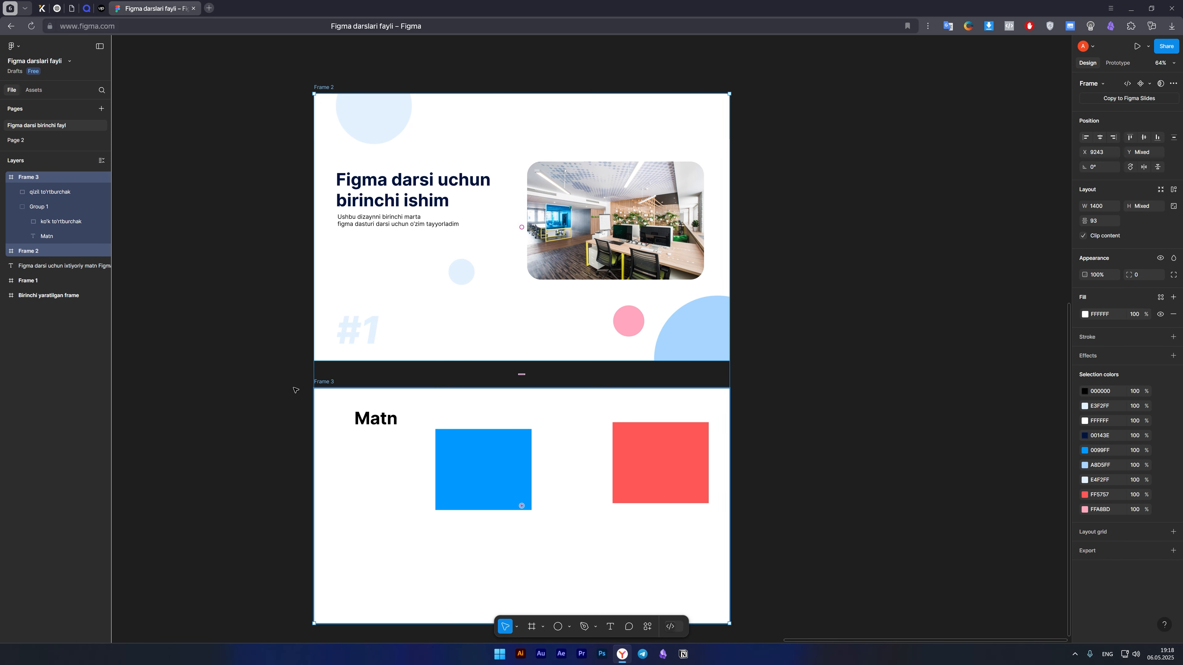
{"action": "key", "text": "ctrl+g"}
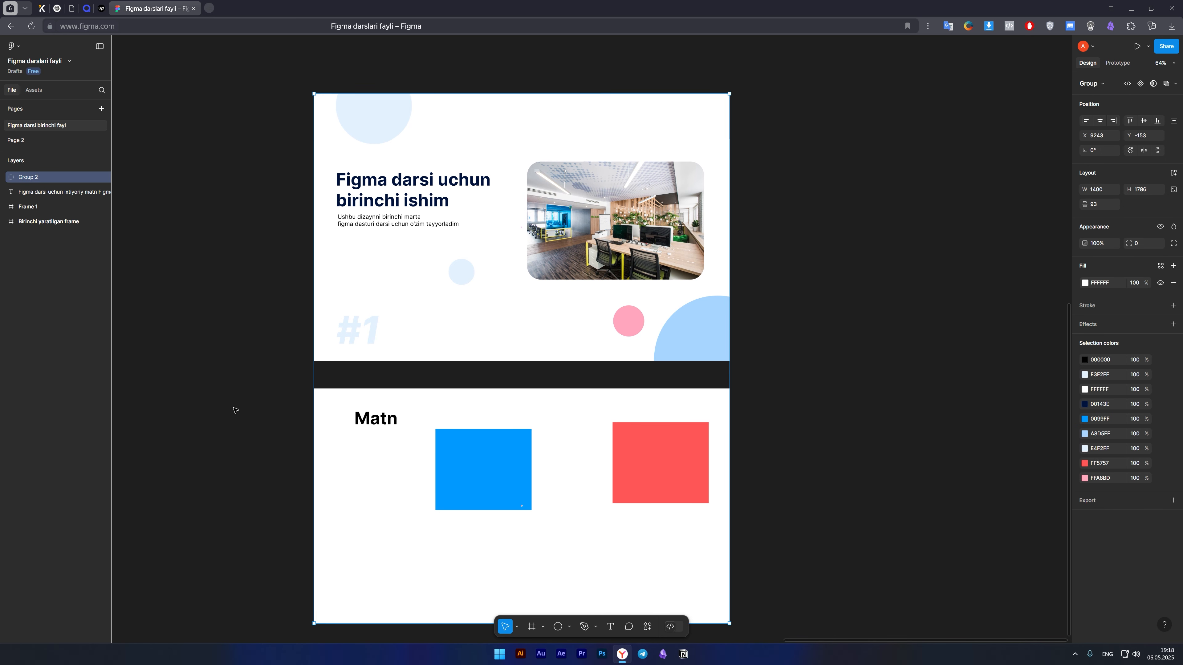
Move Group 2 to about X 9721, Y -150, expand it in the layer list and collapse Frame 3 inside it.
{"action": "left_click", "coordinate": [236, 410]}
{"action": "scroll", "coordinate": [262, 362], "scroll_direction": "down", "scroll_amount": 5}
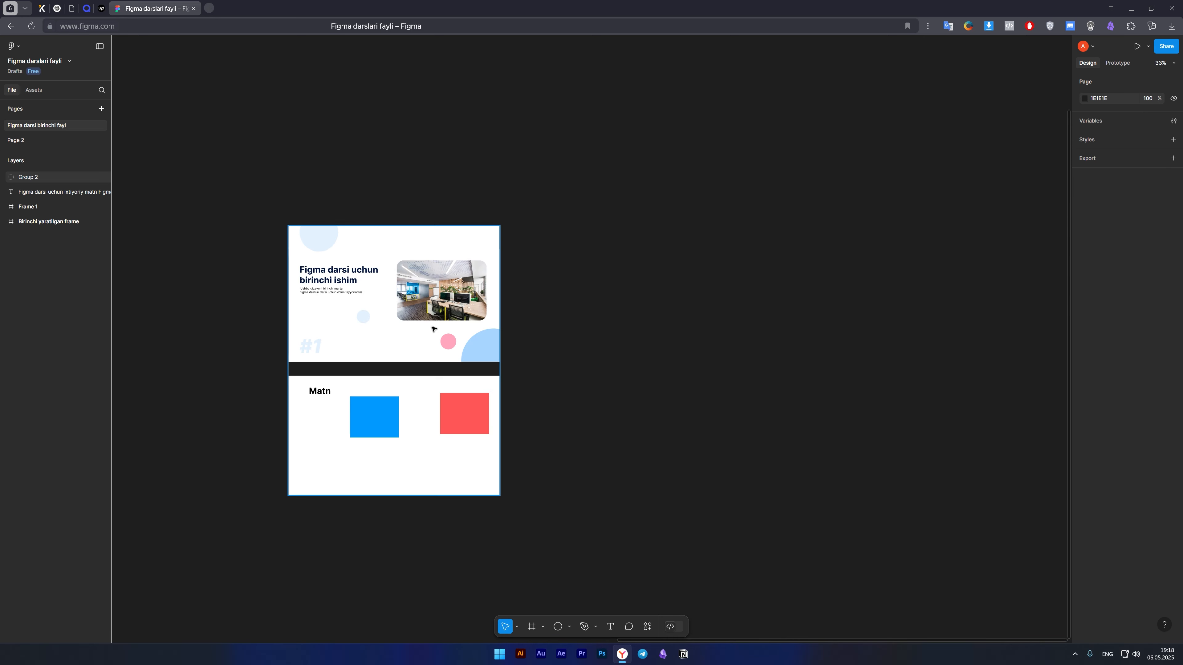
{"action": "left_click", "coordinate": [431, 333]}
{"action": "left_click_drag", "start_coordinate": [362, 340], "coordinate": [519, 338]}
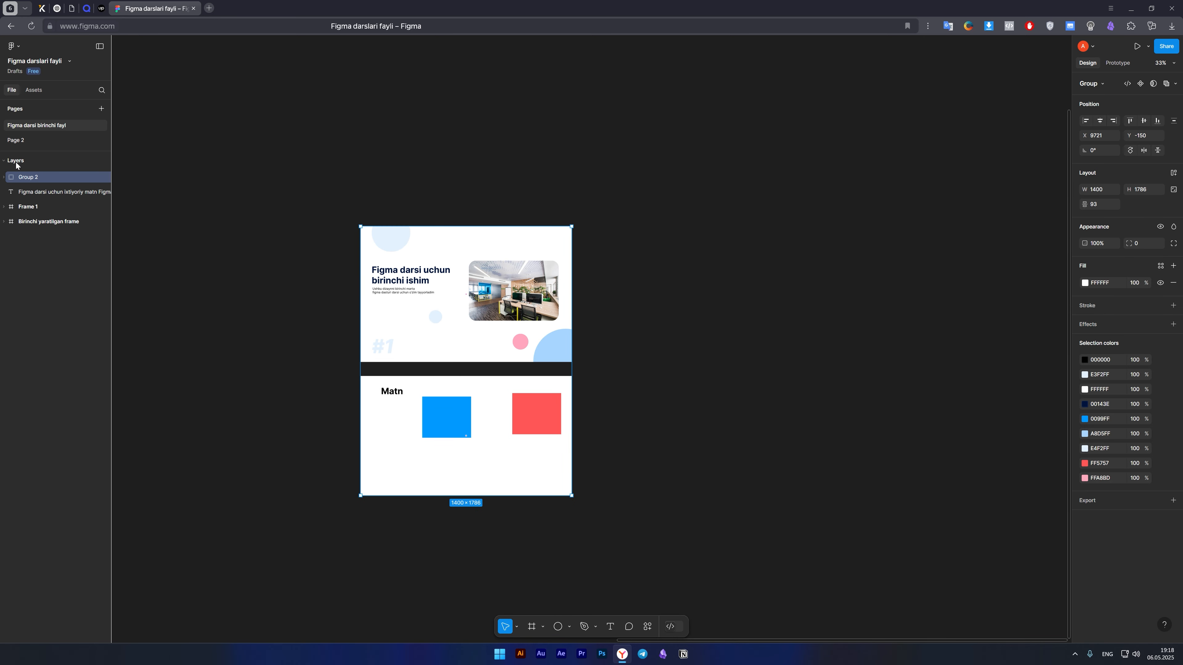
{"action": "left_click", "coordinate": [3, 178]}
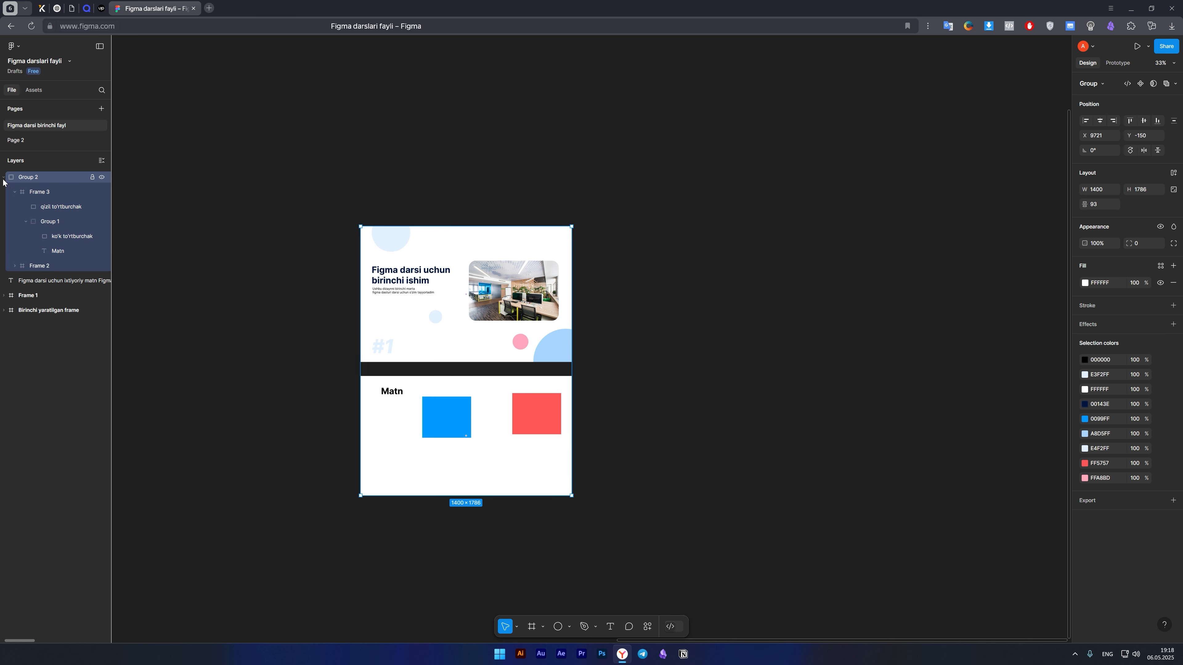
{"action": "left_click", "coordinate": [15, 192]}
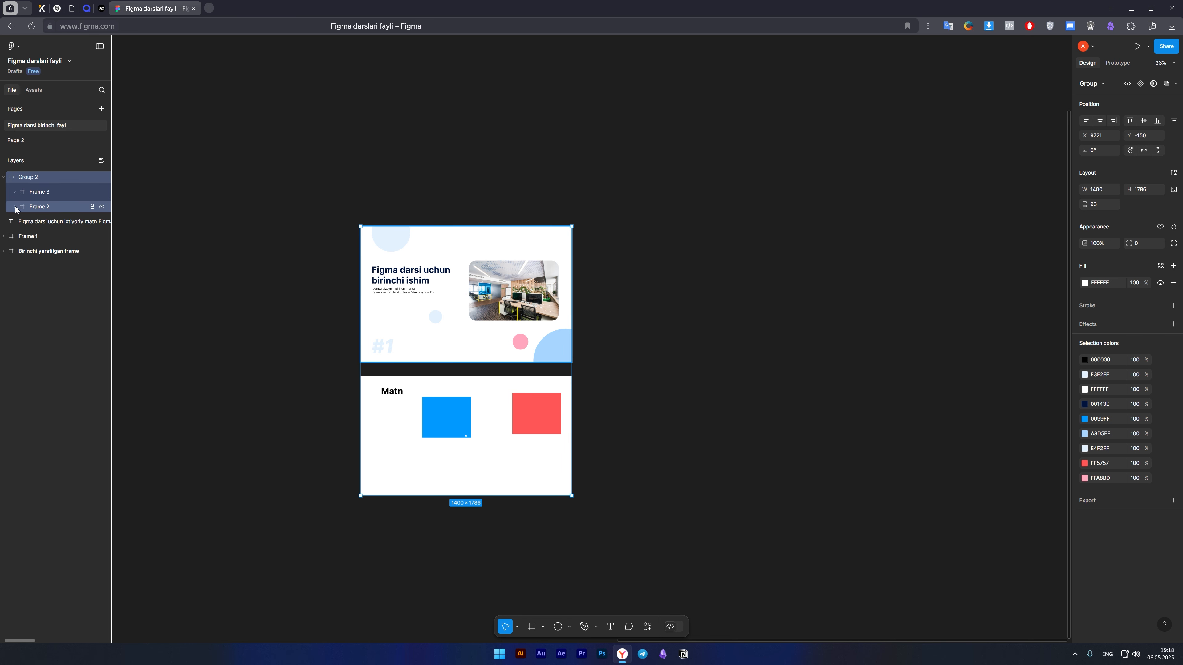
Undo the last move of Group 2 and clear the selection.
{"action": "key", "text": "ctrl+z"}
{"action": "key", "text": "ctrl+z"}
{"action": "key", "text": "ctrl+z"}
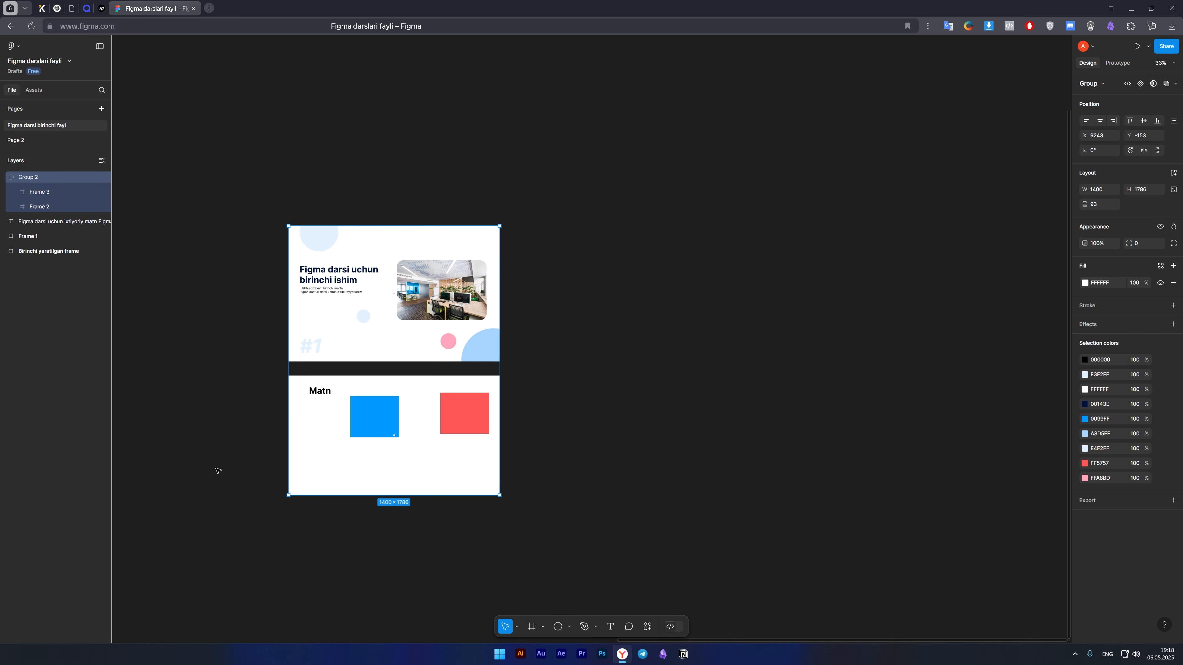
{"action": "left_click", "coordinate": [201, 439]}
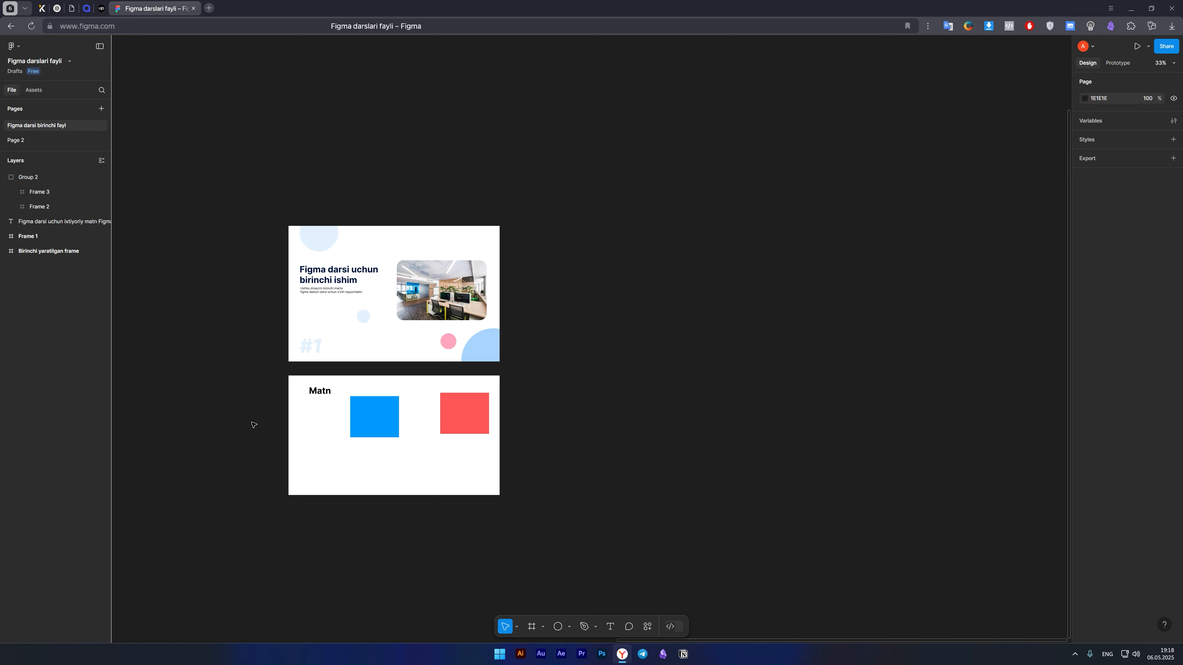
Select Group 1 nested inside Frame 3 and move it to about X 184, Y 100.
{"action": "scroll", "coordinate": [422, 447], "scroll_direction": "up", "scroll_amount": 5}
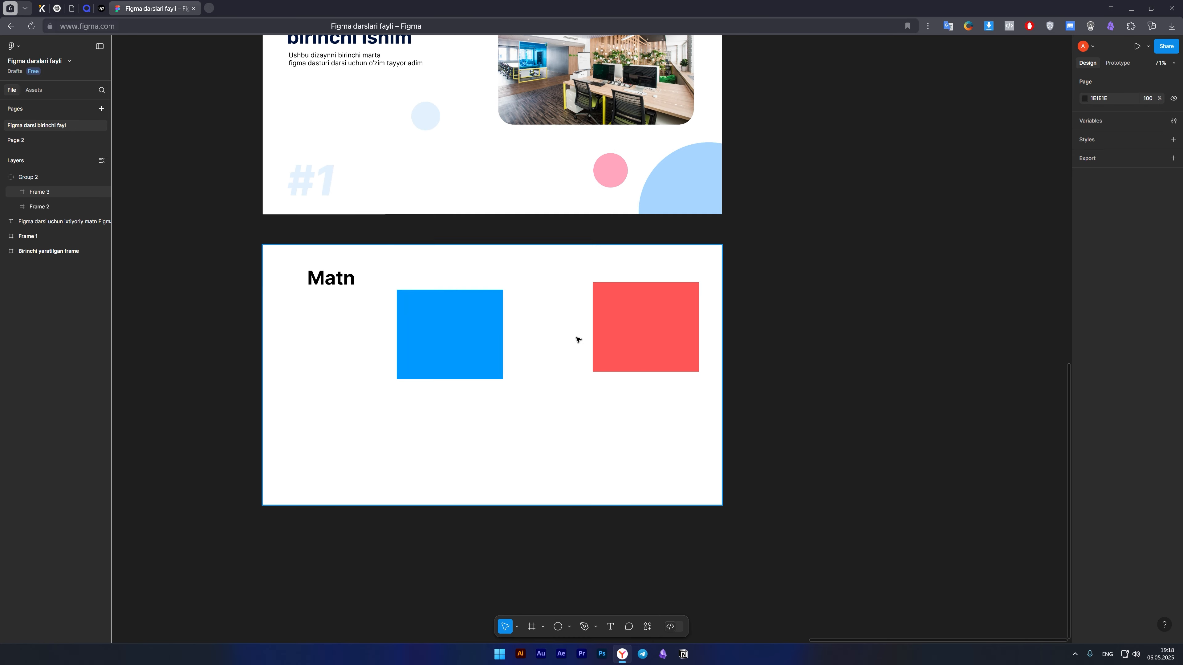
{"action": "scroll", "coordinate": [554, 335], "scroll_direction": "up", "scroll_amount": 2}
{"action": "scroll", "coordinate": [514, 399], "scroll_direction": "up", "scroll_amount": 2}
{"action": "scroll", "coordinate": [523, 402], "scroll_direction": "down", "scroll_amount": 4}
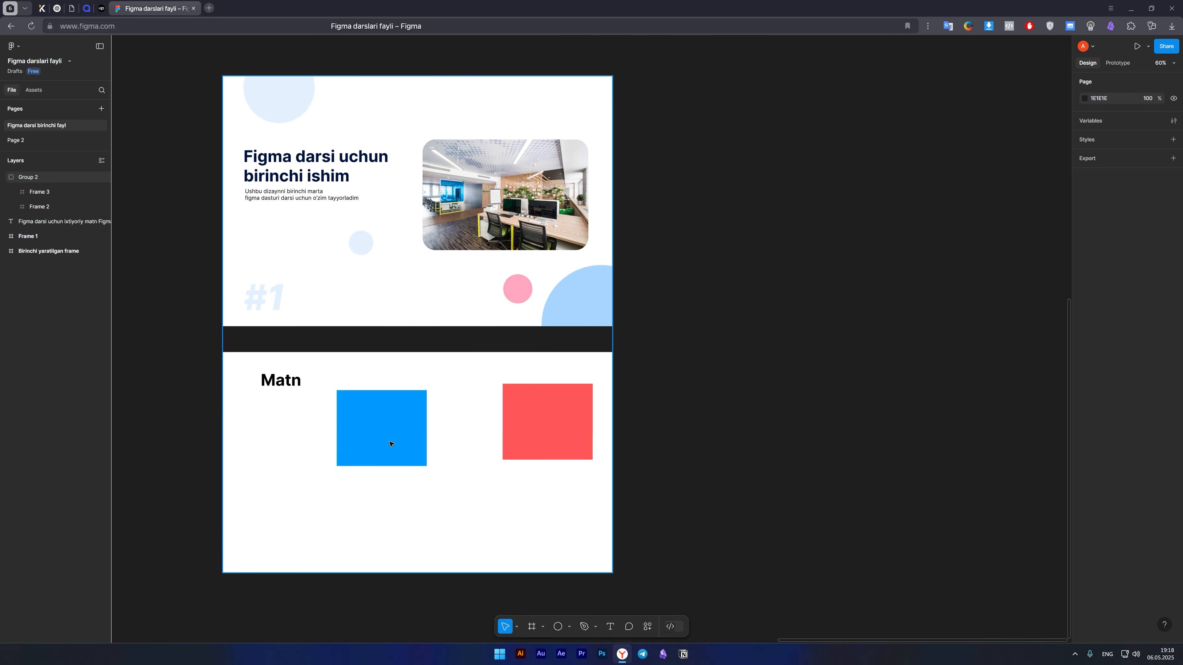
{"action": "left_click", "coordinate": [390, 444]}
{"action": "left_click", "coordinate": [385, 447]}
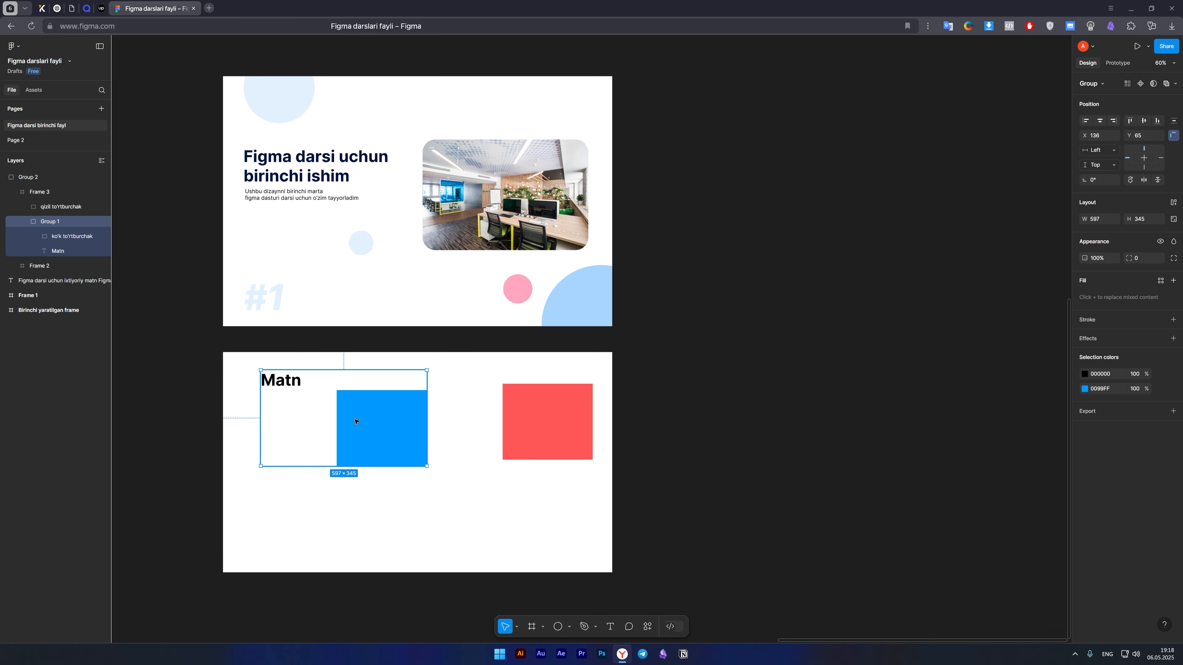
{"action": "mouse_move", "coordinate": [352, 414]}
{"action": "left_mouse_down"}
{"action": "mouse_move", "coordinate": [387, 449]}
{"action": "mouse_move", "coordinate": [376, 467]}
{"action": "mouse_move", "coordinate": [364, 424]}
{"action": "left_mouse_up"}
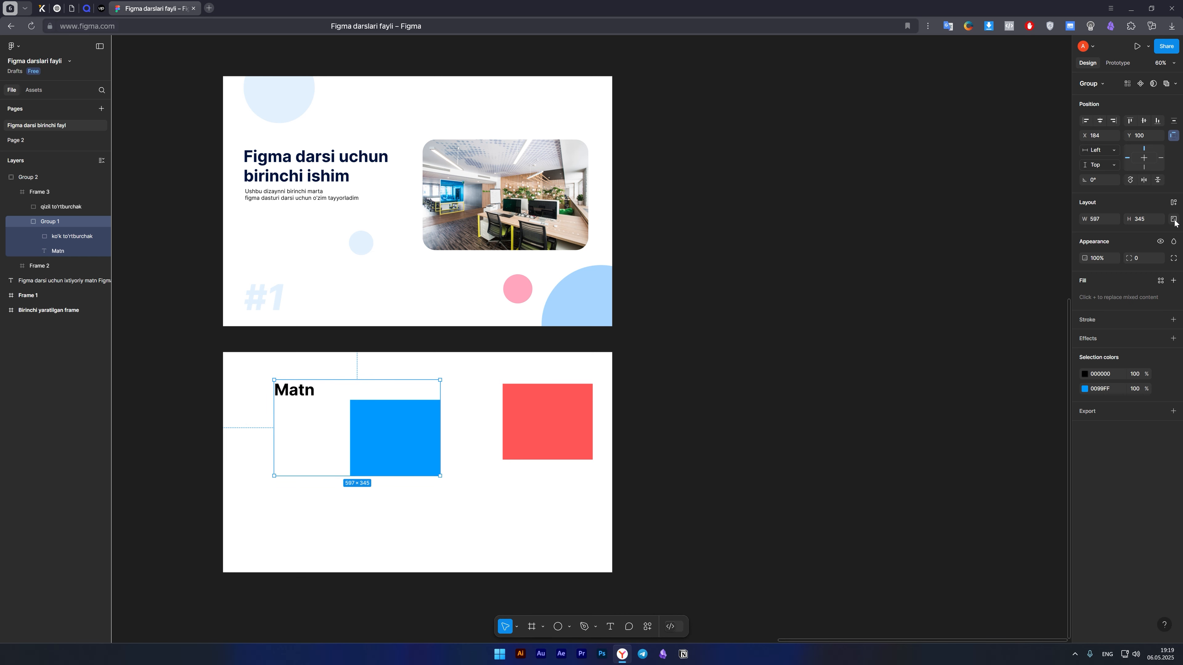
Try changing Group 1's width and hiding the group, restoring both its size and its visibility.
{"action": "left_click_drag", "start_coordinate": [1087, 220], "coordinate": [147, 256]}
{"action": "key", "text": "ctrl+z"}
{"action": "left_click", "coordinate": [1160, 241]}
{"action": "left_click", "coordinate": [1161, 242]}
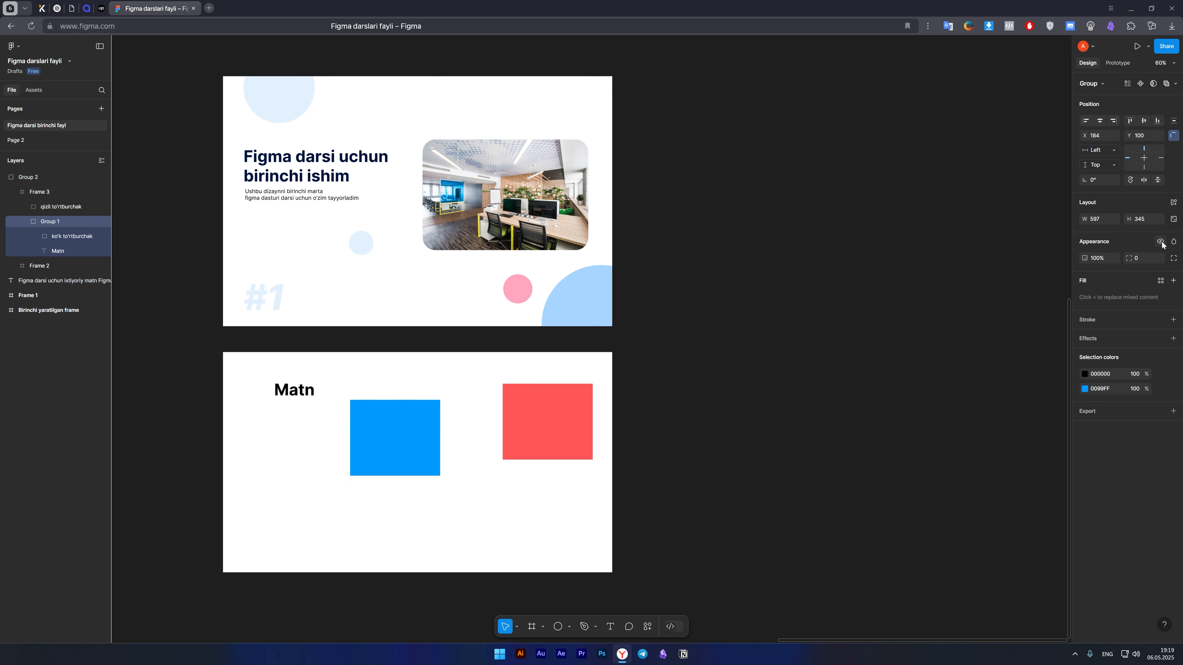
{"action": "left_click", "coordinate": [1160, 242]}
{"action": "left_click", "coordinate": [1160, 242]}
Replace Group 1's mixed fills with a single olive green fill, 5B7100, and select Frame 3.
{"action": "left_click", "coordinate": [1173, 281]}
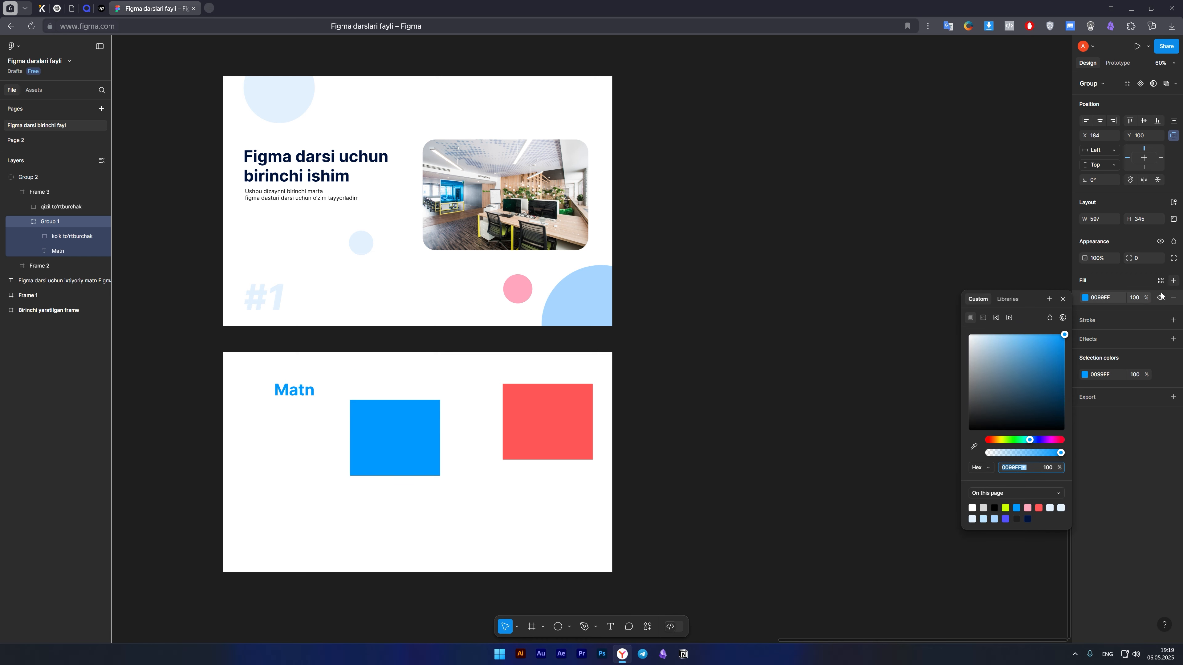
{"action": "left_click_drag", "start_coordinate": [997, 361], "coordinate": [1024, 378]}
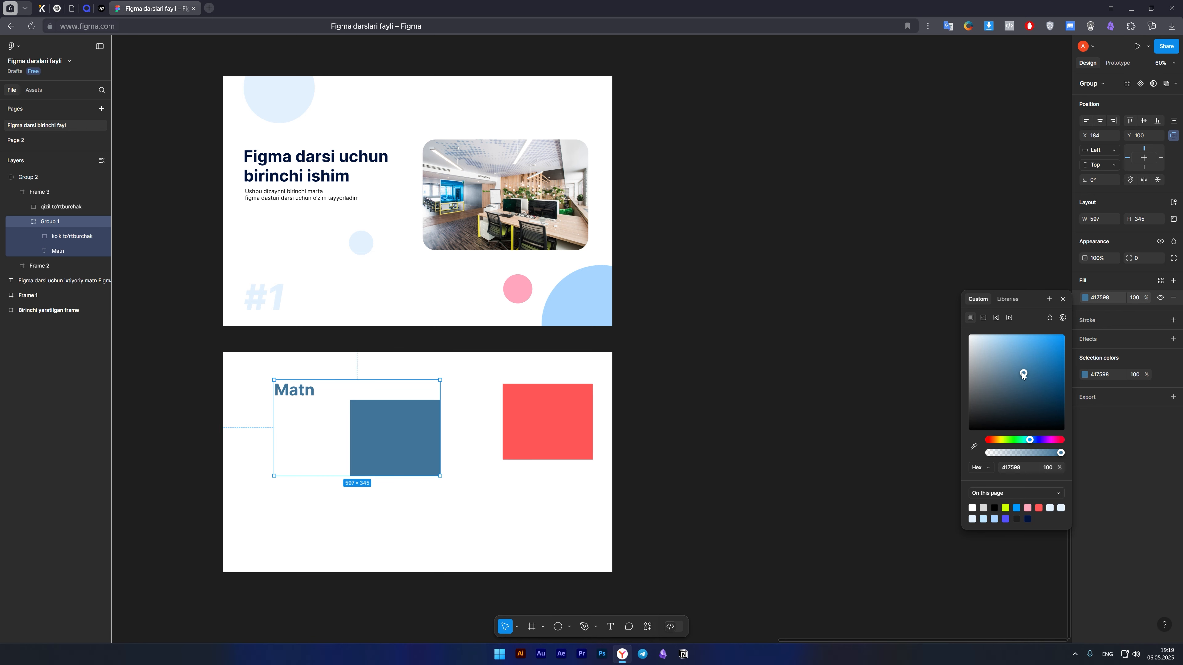
{"action": "left_click_drag", "start_coordinate": [1014, 379], "coordinate": [1040, 358]}
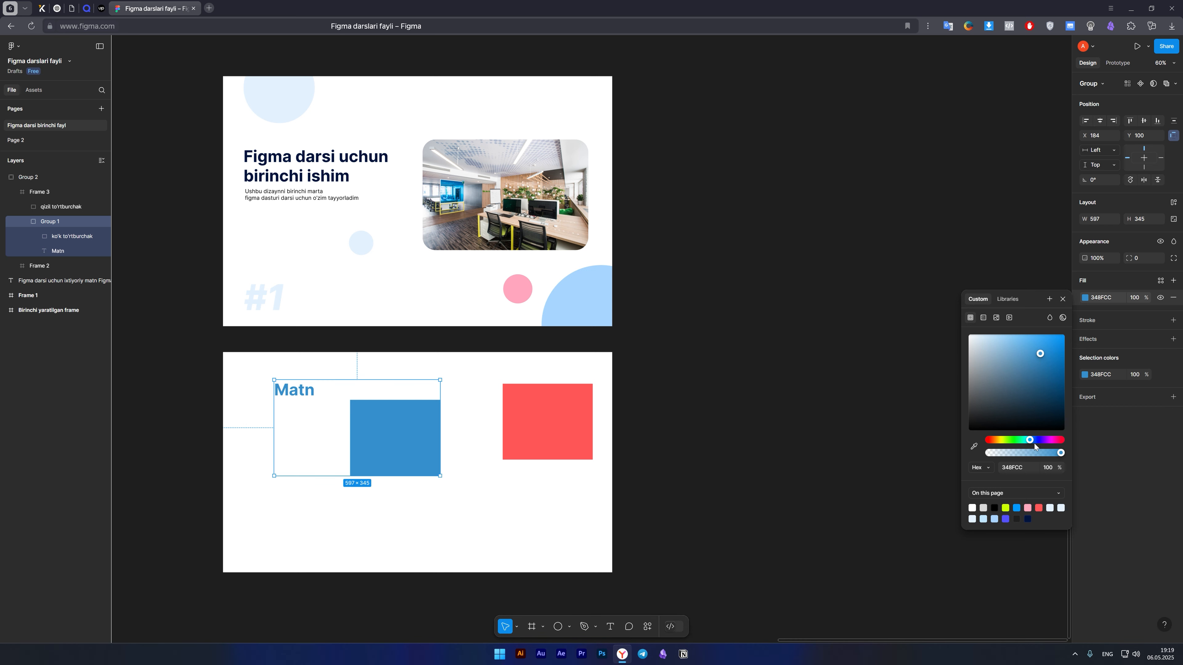
{"action": "left_click_drag", "start_coordinate": [1029, 441], "coordinate": [1068, 395]}
{"action": "left_click", "coordinate": [549, 524]}
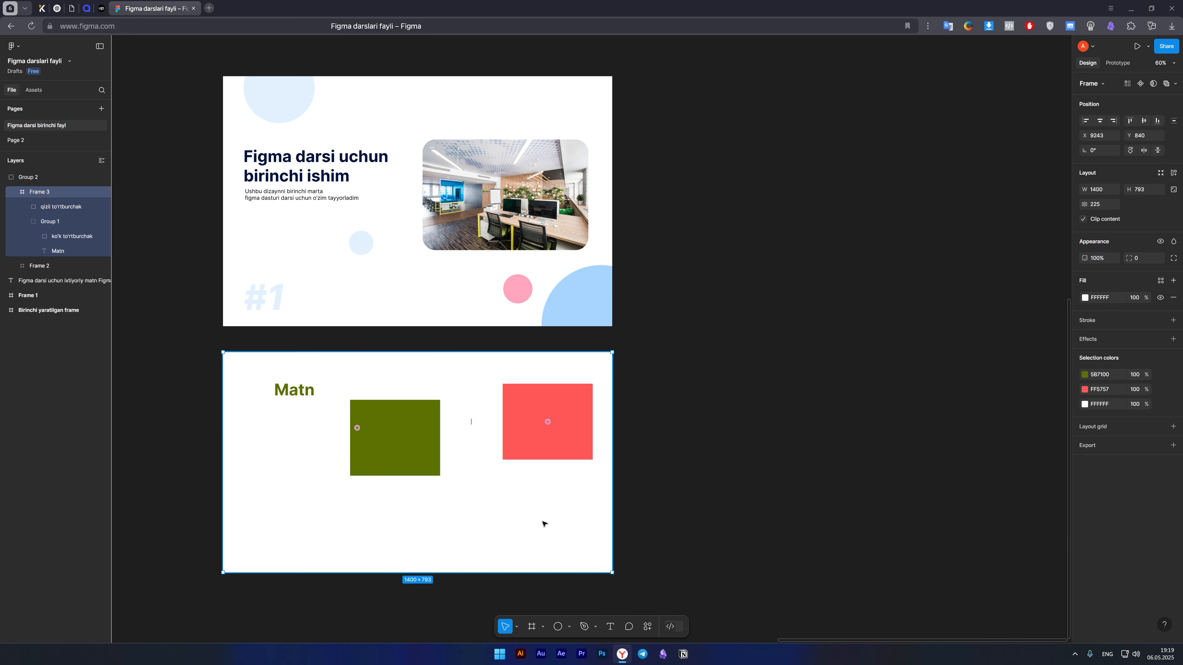
Undo the olive fill change on Group 1 and keep Frame 3 selected.
{"action": "key", "text": "ctrl+z"}
{"action": "left_click", "coordinate": [509, 504]}
{"action": "scroll", "coordinate": [495, 524], "scroll_direction": "down", "scroll_amount": 4}
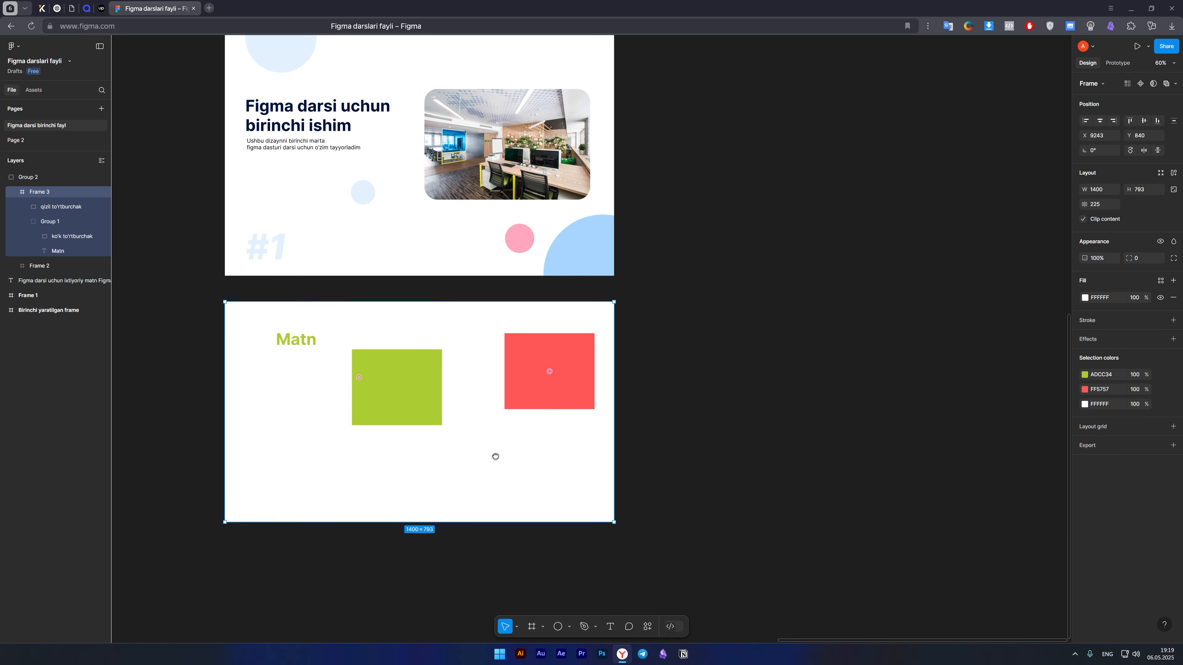
{"action": "scroll", "coordinate": [376, 371], "scroll_direction": "up", "scroll_amount": 2}
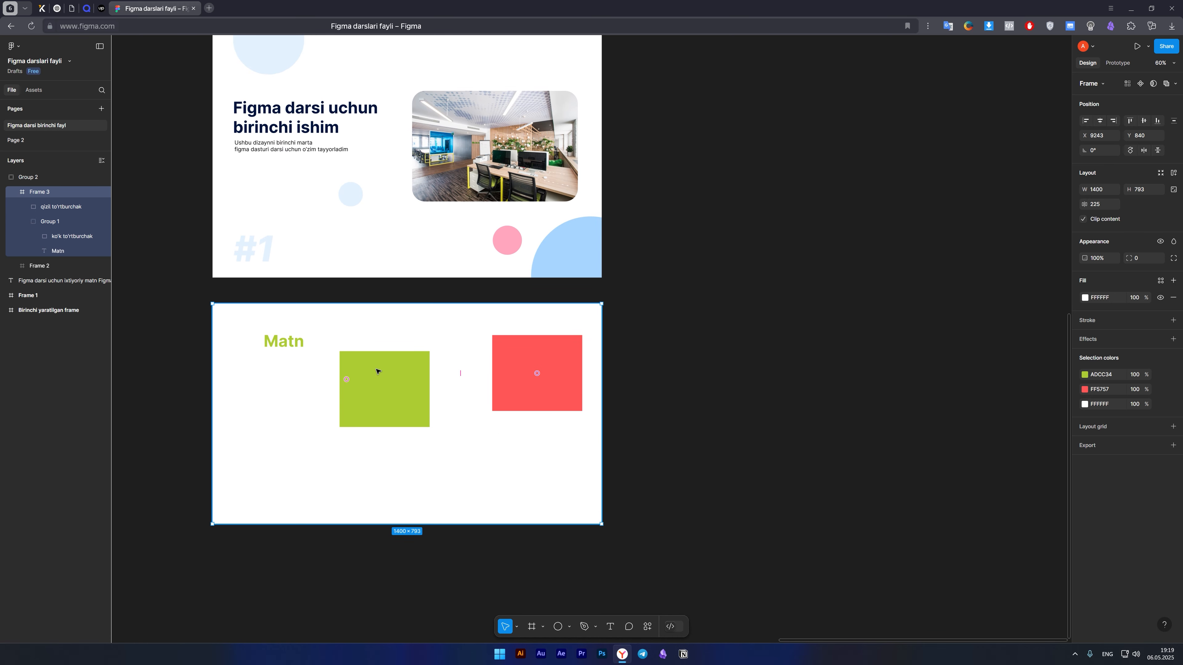
Add a black 000000 stroke to Group 1 and set its weight to 21.
{"action": "left_click", "coordinate": [368, 371]}
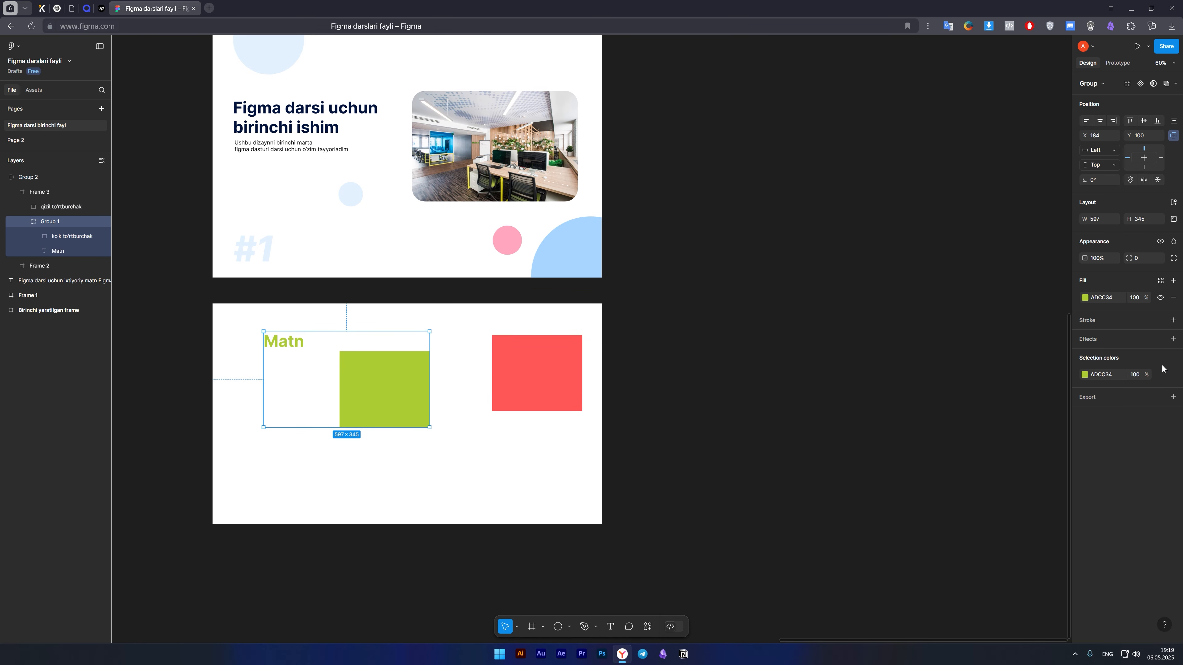
{"action": "left_click", "coordinate": [1174, 320]}
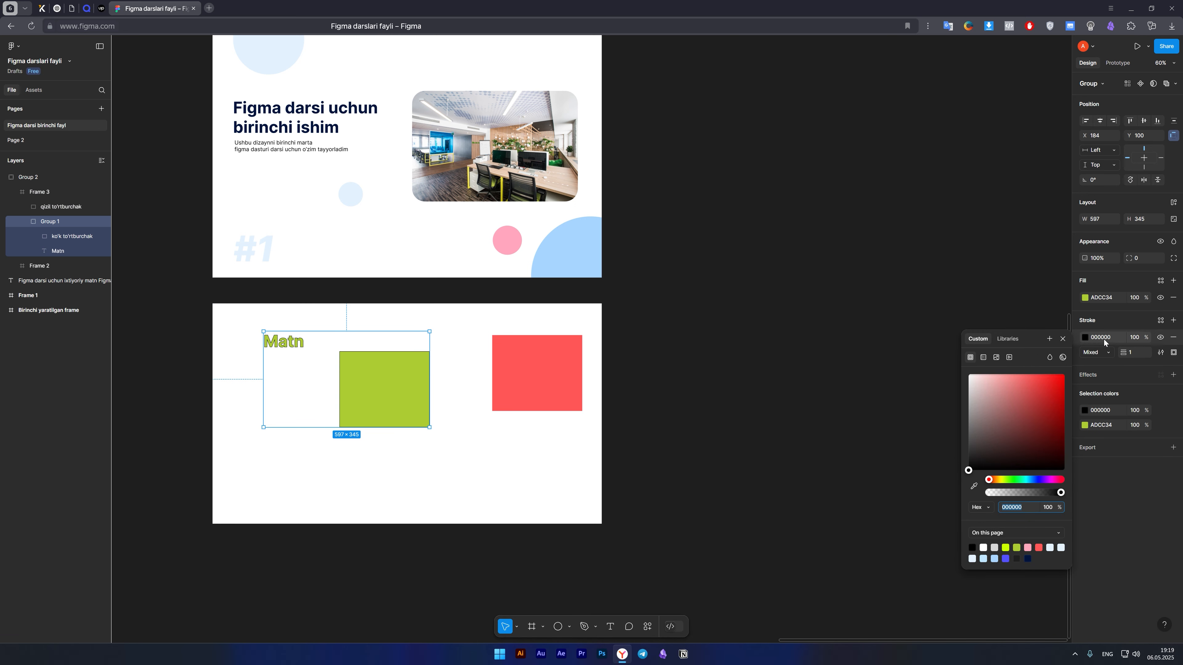
{"action": "mouse_move", "coordinate": [1123, 352]}
{"action": "left_mouse_down"}
{"action": "mouse_move", "coordinate": [1155, 357]}
{"action": "mouse_move", "coordinate": [1146, 361]}
{"action": "left_mouse_up"}
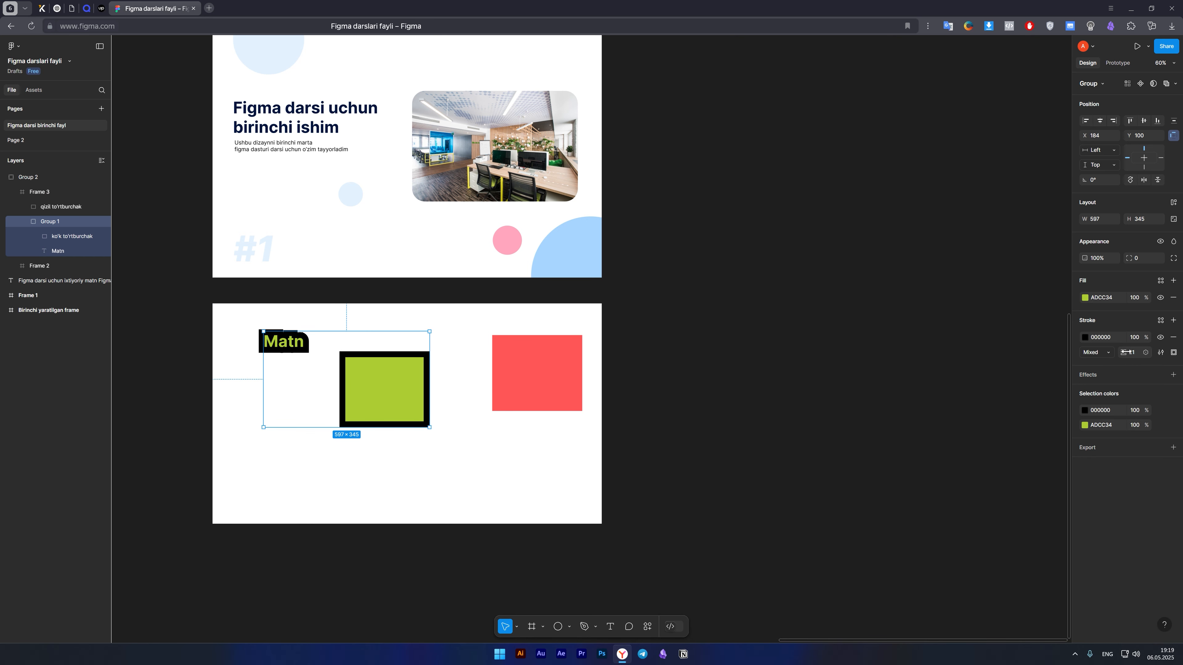
Make the stroke thinner on only the ko'k to'rtburchak rectangle inside Group 1, then select Frame 3.
{"action": "left_click", "coordinate": [49, 238]}
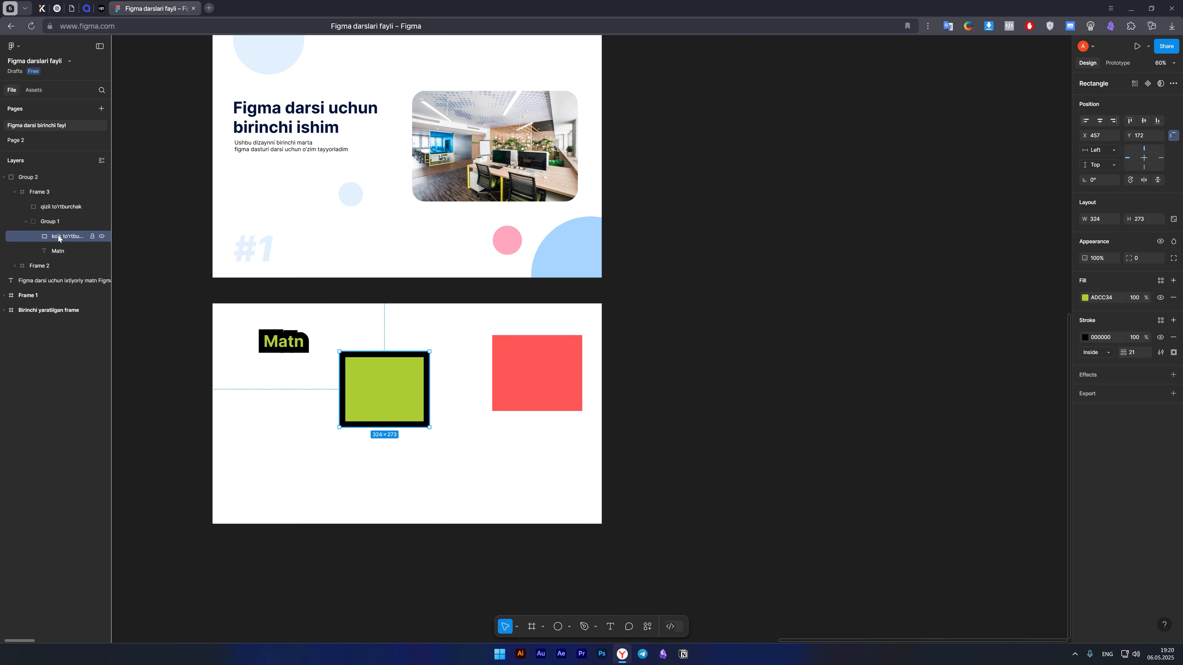
{"action": "mouse_move", "coordinate": [1130, 349]}
{"action": "left_mouse_down"}
{"action": "mouse_move", "coordinate": [1103, 357]}
{"action": "mouse_move", "coordinate": [1115, 355]}
{"action": "left_mouse_up"}
{"action": "left_click", "coordinate": [478, 499]}
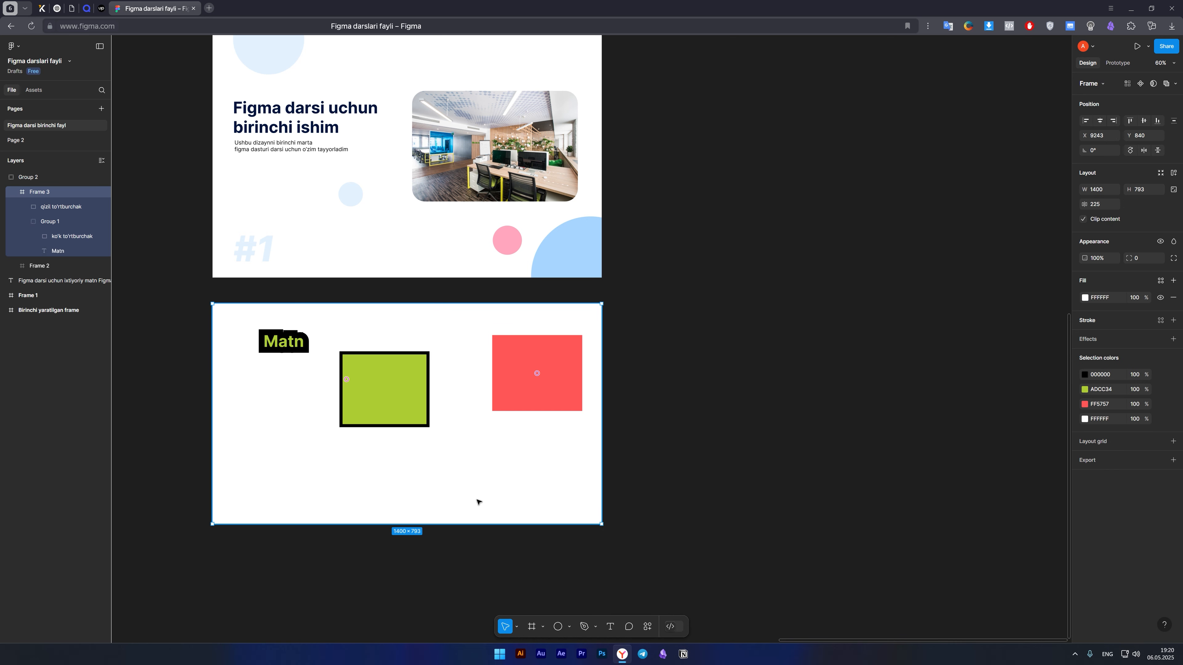
Delete Group 1 with its rectangle and text from Frame 3, keeping the red rectangle.
{"action": "left_click", "coordinate": [41, 222]}
{"action": "left_click", "coordinate": [53, 207]}
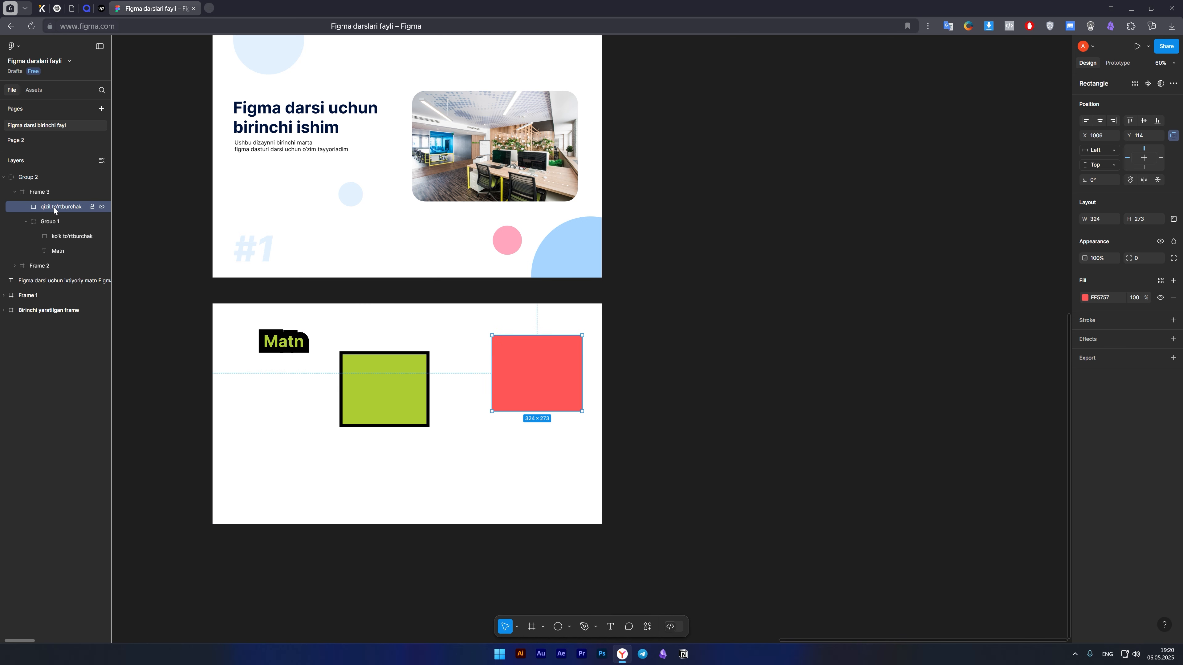
{"action": "left_click", "coordinate": [57, 215]}
{"action": "key", "text": "Delete"}
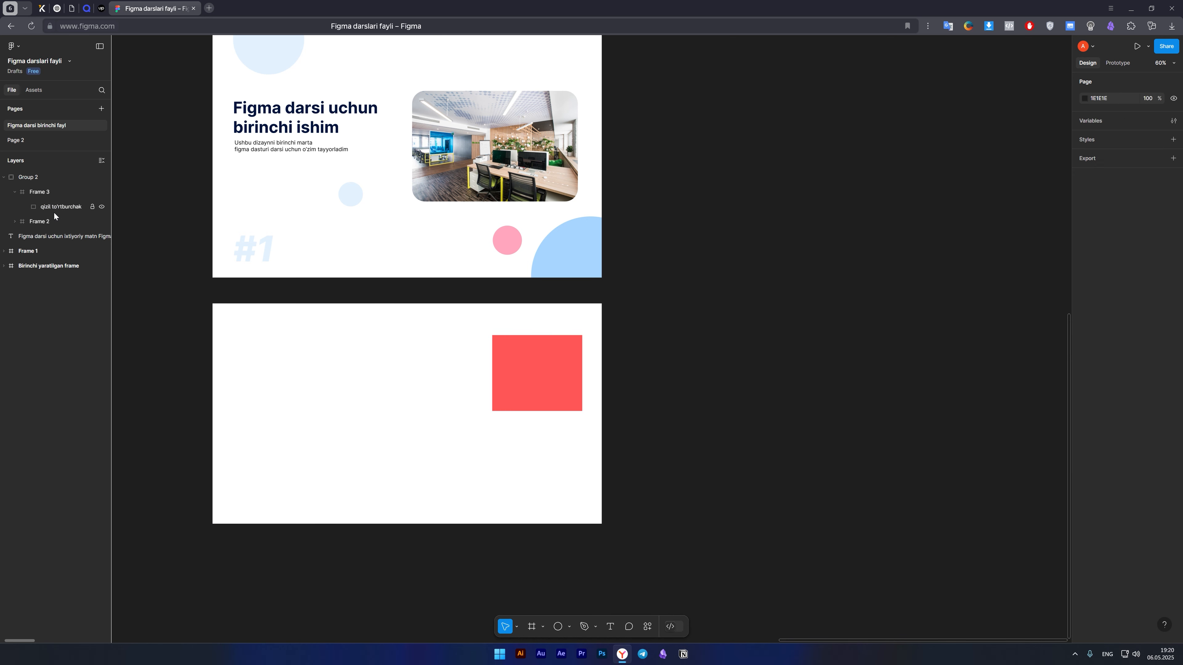